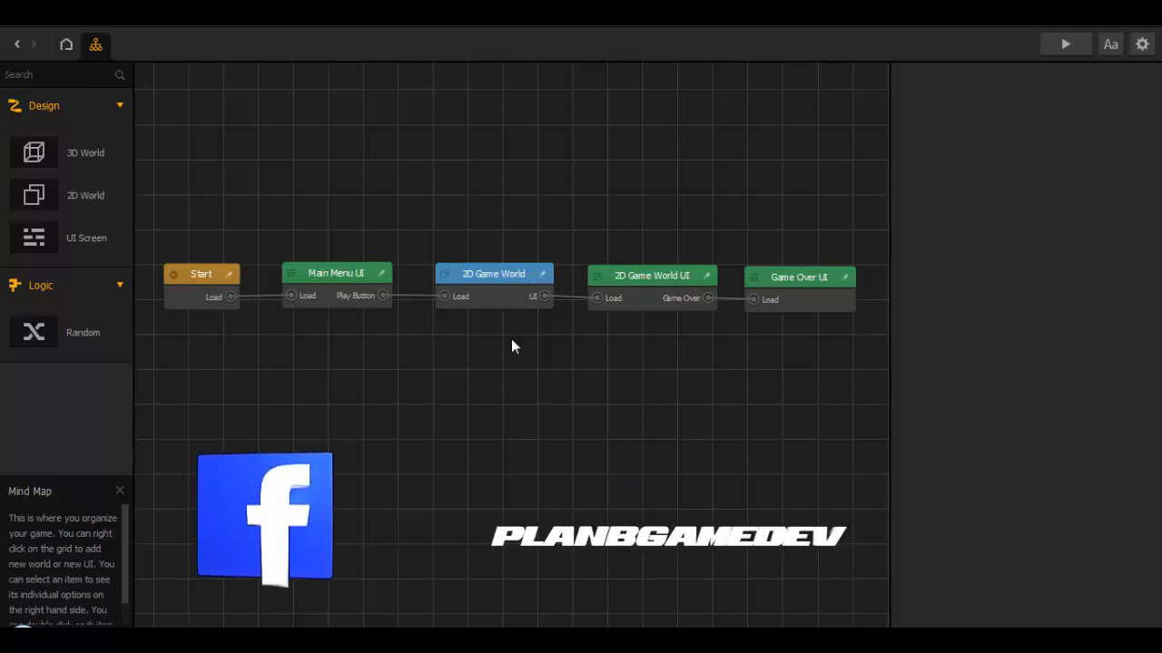
Step: Inspect the 2D Game World scene, close it and delete the 2D Game World node from the mind map
{"action": "left_click", "coordinate": [498, 292]}
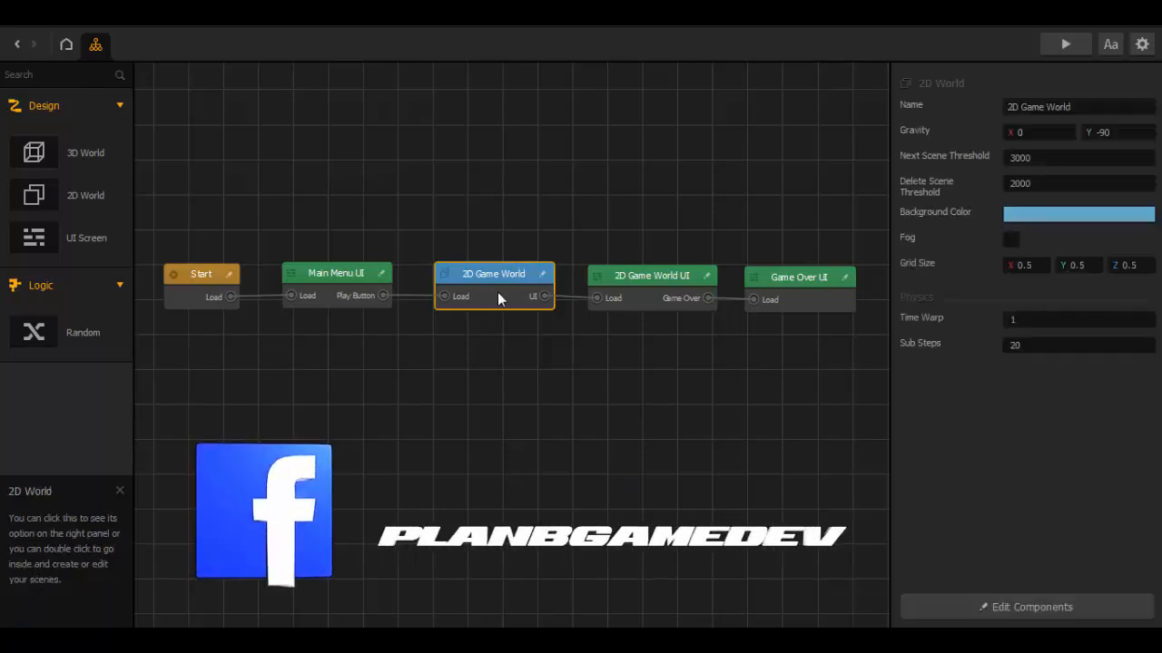
{"action": "double_click", "coordinate": [498, 294]}
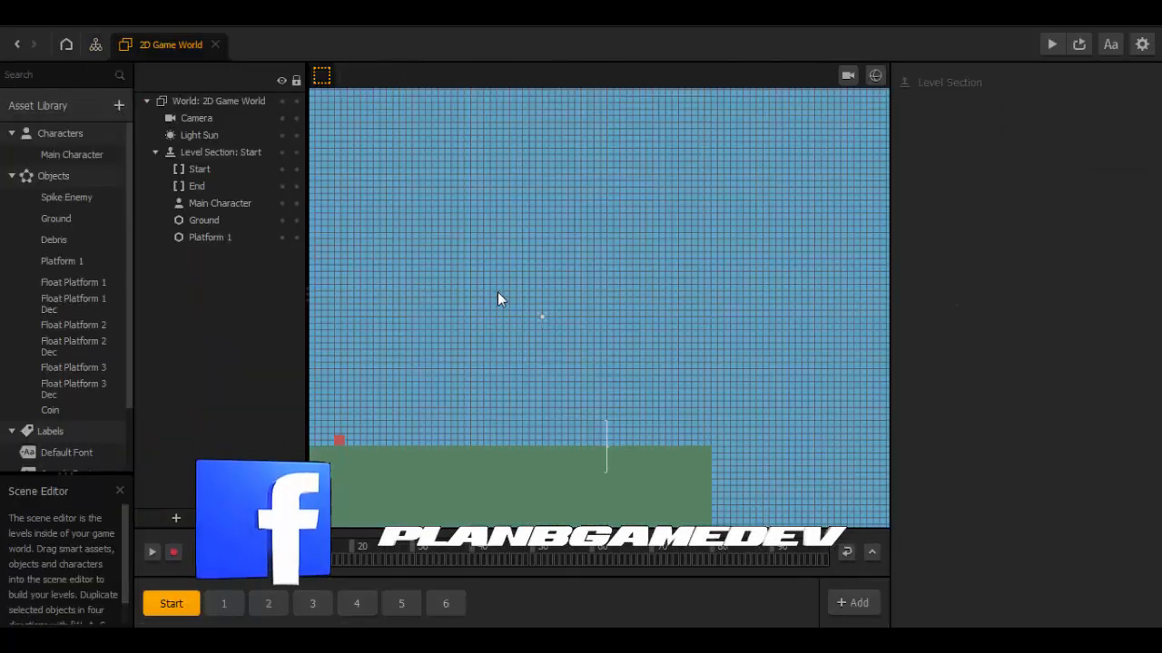
{"action": "scroll", "coordinate": [533, 425], "scroll_direction": "down", "scroll_amount": 4}
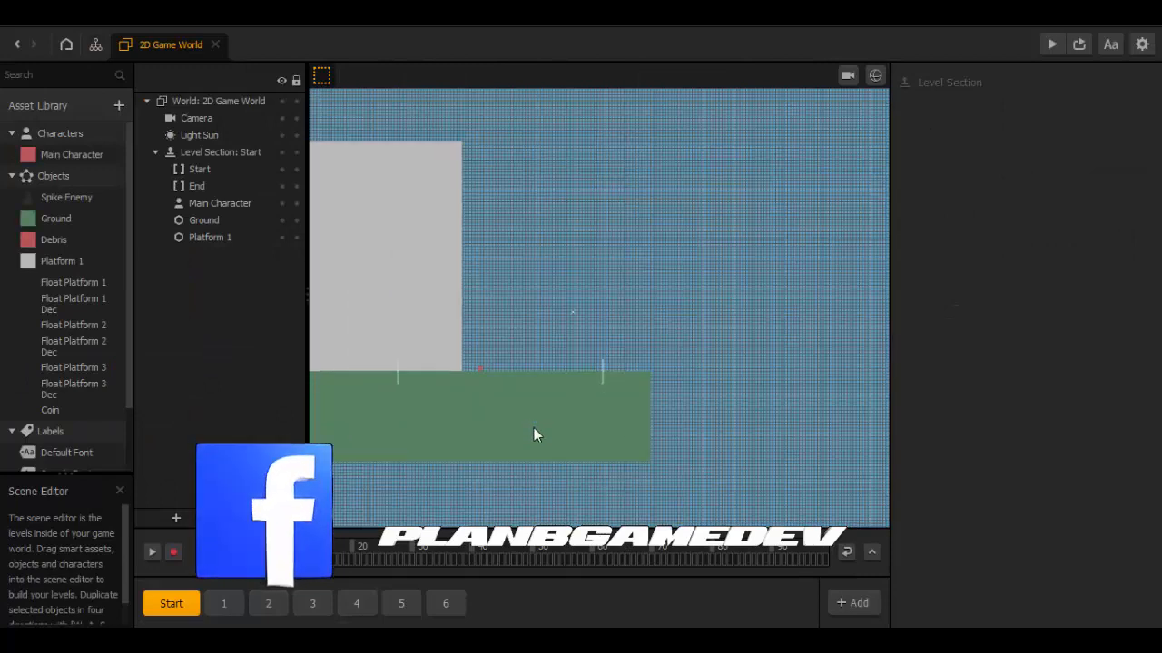
{"action": "scroll", "coordinate": [533, 427], "scroll_direction": "down", "scroll_amount": 2}
{"action": "scroll", "coordinate": [533, 428], "scroll_direction": "up", "scroll_amount": 3}
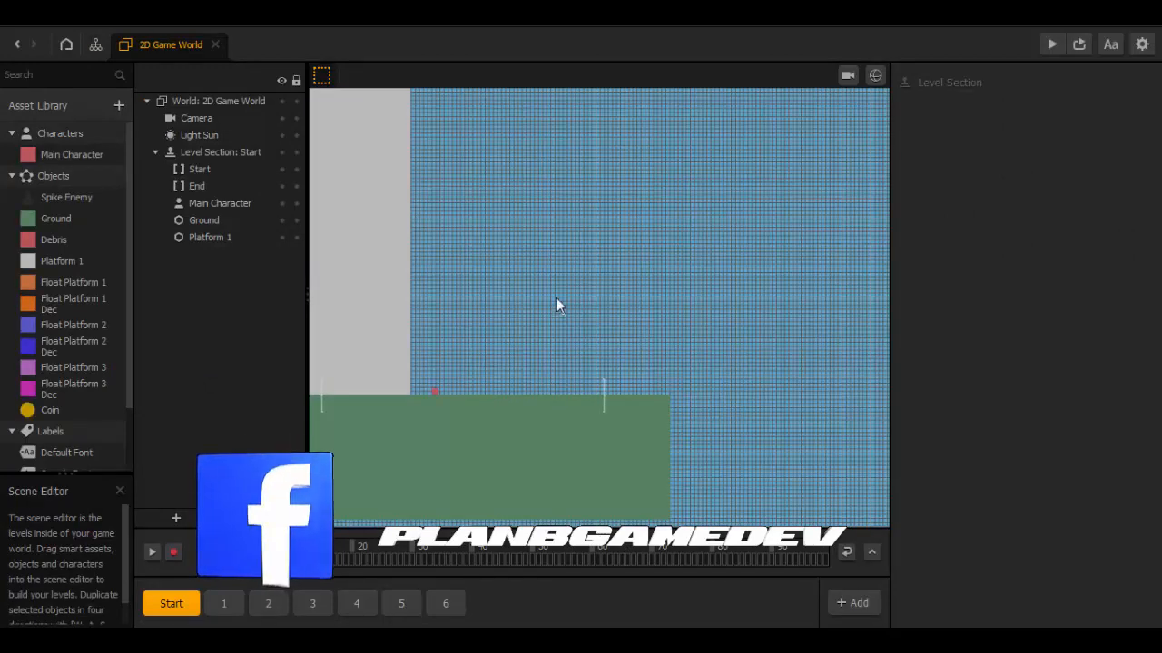
{"action": "left_click", "coordinate": [96, 46]}
{"action": "left_click", "coordinate": [215, 46]}
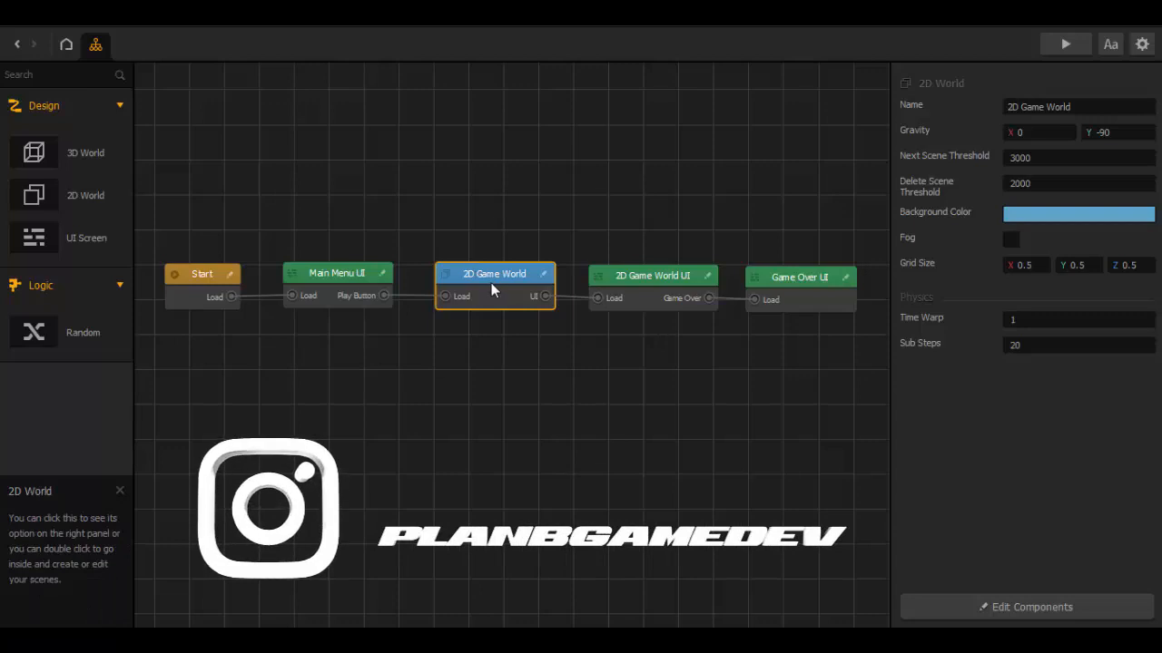
{"action": "key", "text": "Delete"}
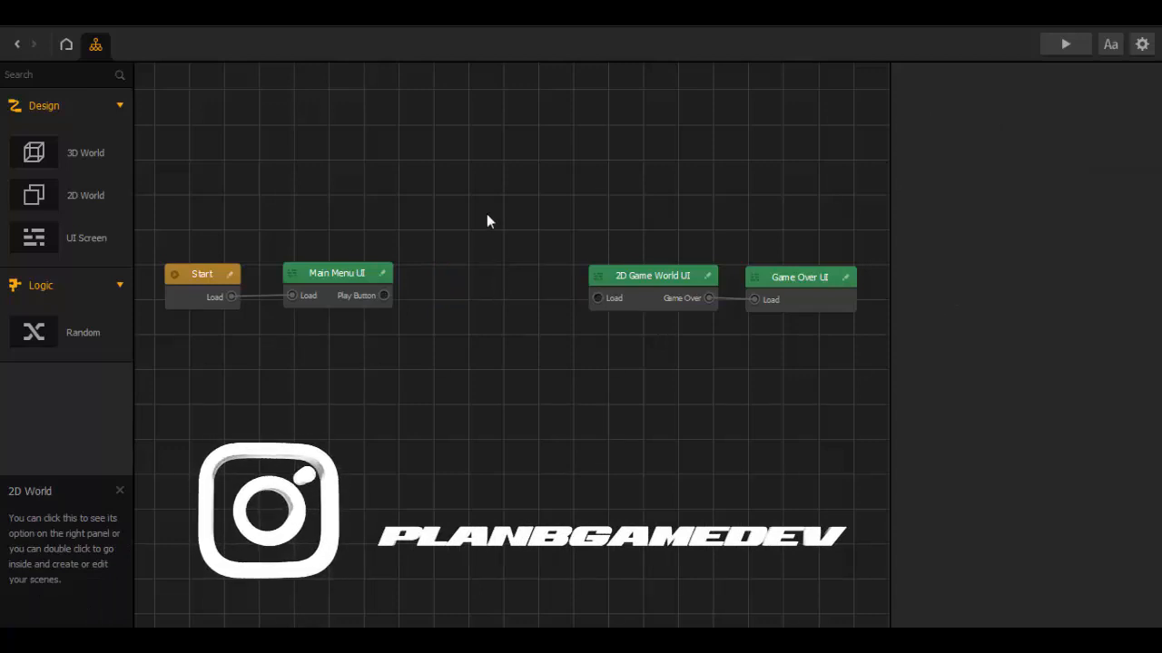
Step: Add a 3D World node between Main Menu UI and 2D Game World UI and link the Play Button output to its Load input
{"action": "right_click", "coordinate": [488, 221]}
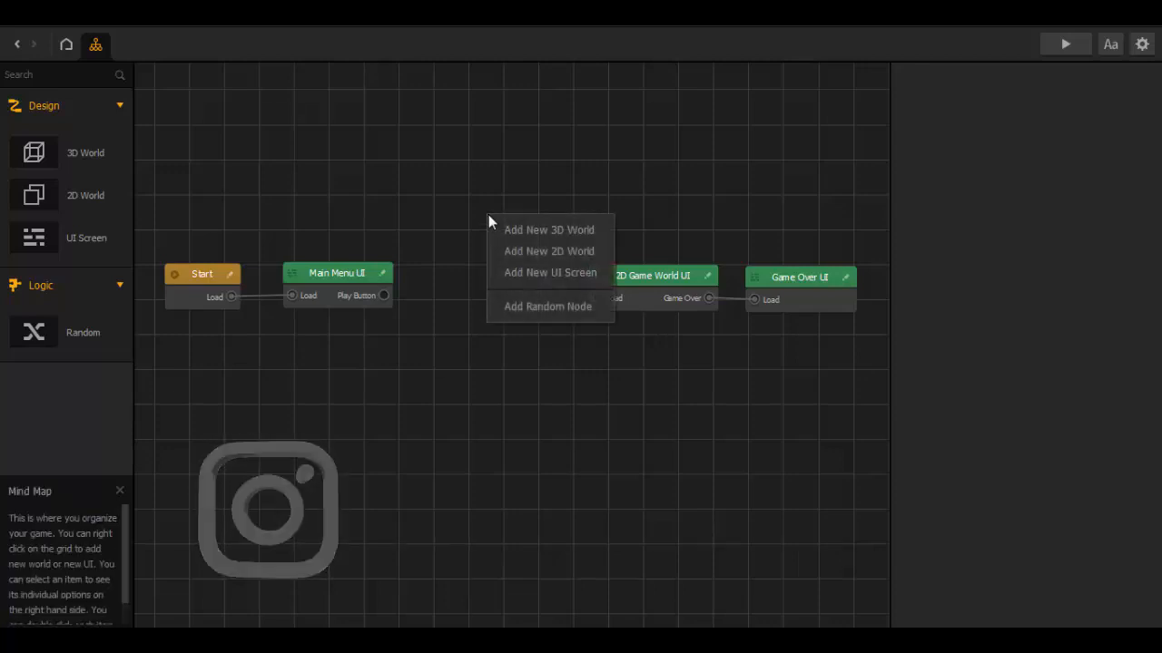
{"action": "left_click", "coordinate": [505, 233]}
{"action": "left_click_drag", "start_coordinate": [486, 262], "coordinate": [465, 299]}
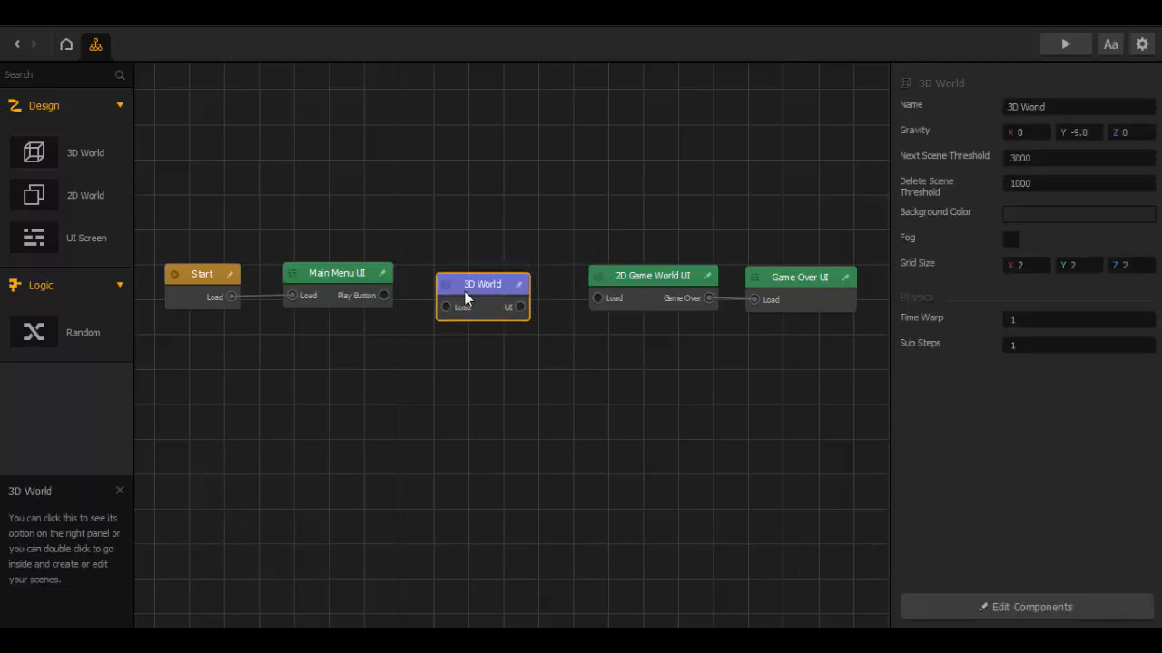
{"action": "left_click_drag", "start_coordinate": [385, 294], "coordinate": [455, 291]}
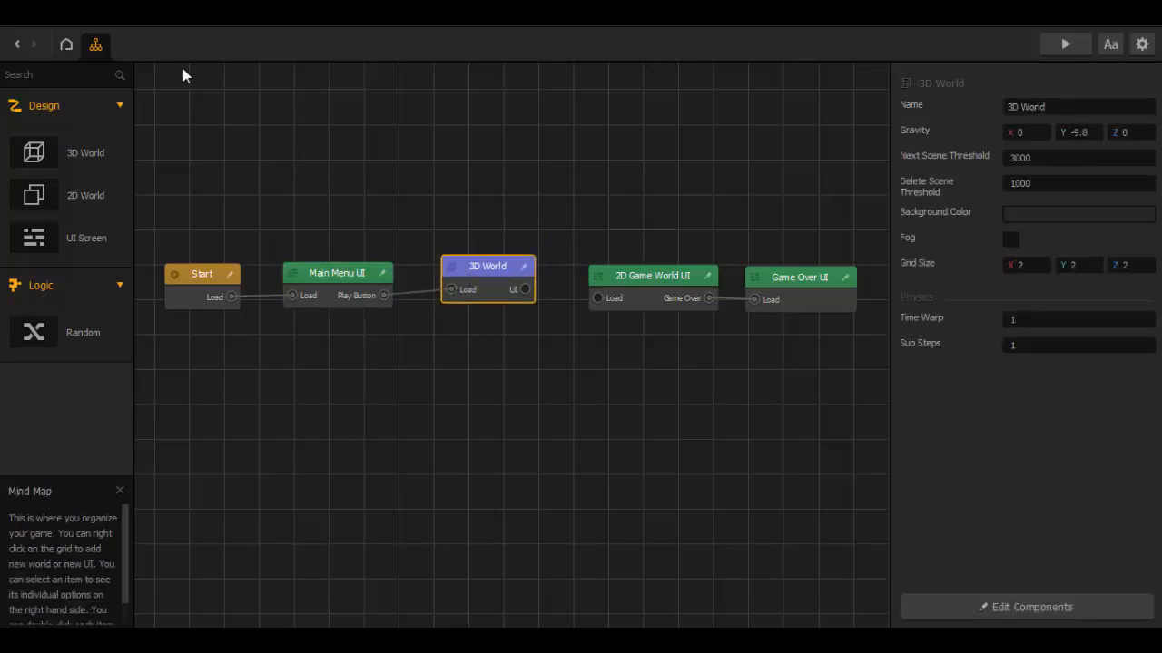
Step: Open the 3D World, browse the ready-made assets and add the Coin to the project's asset library
{"action": "double_click", "coordinate": [479, 274]}
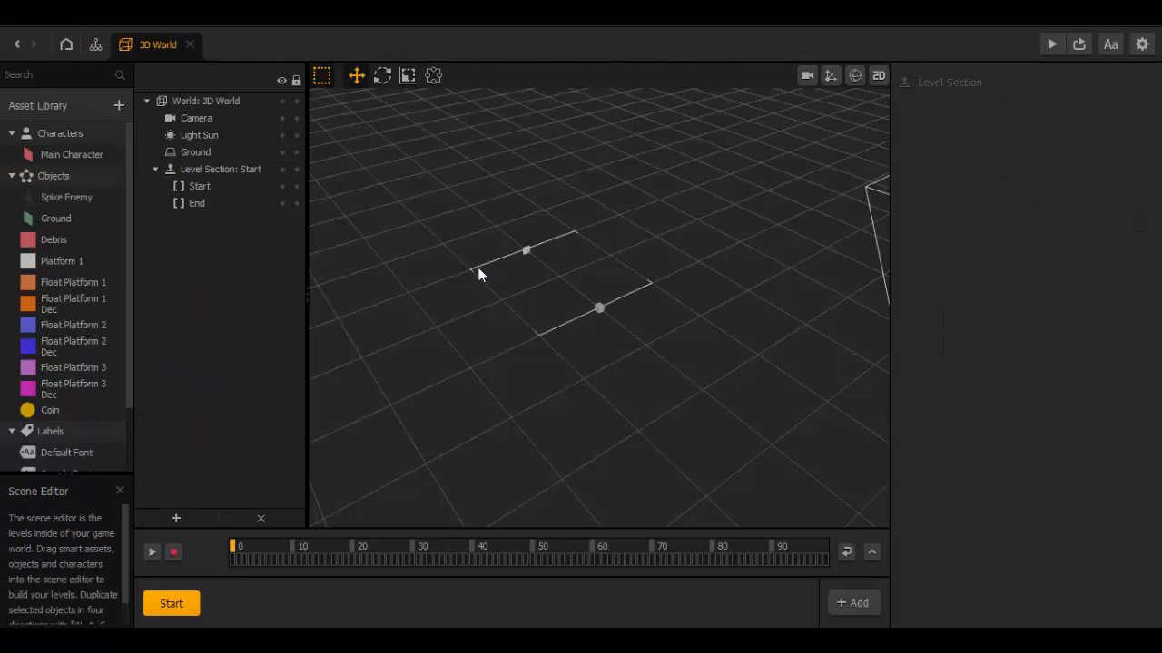
{"action": "left_click", "coordinate": [82, 101]}
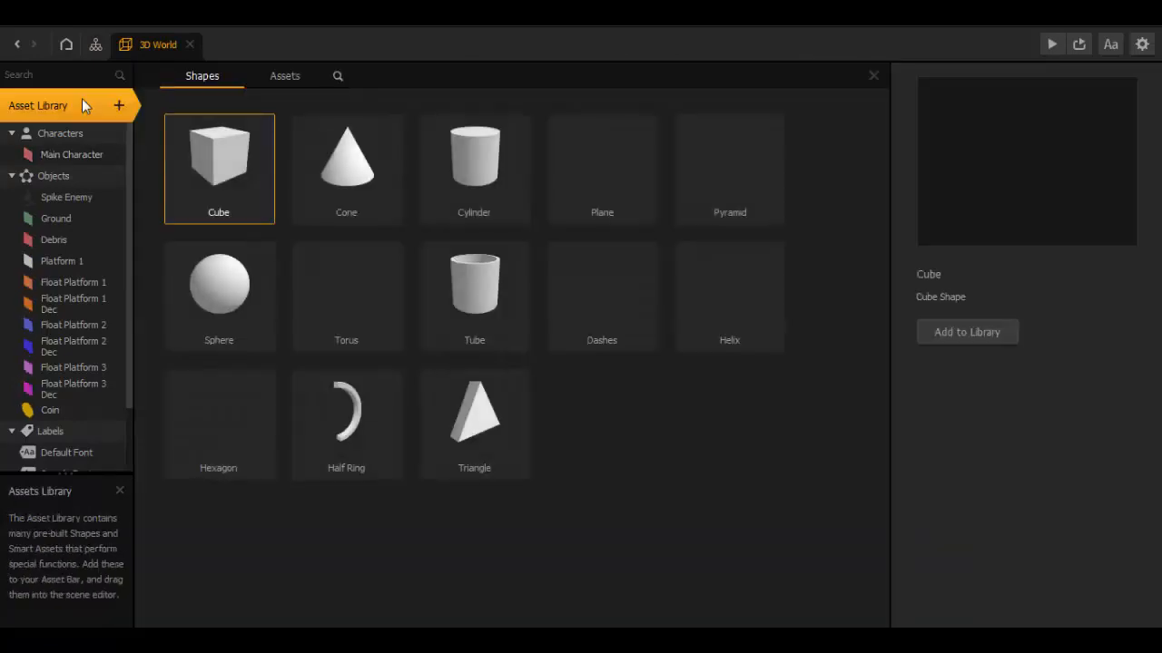
{"action": "left_click", "coordinate": [285, 77]}
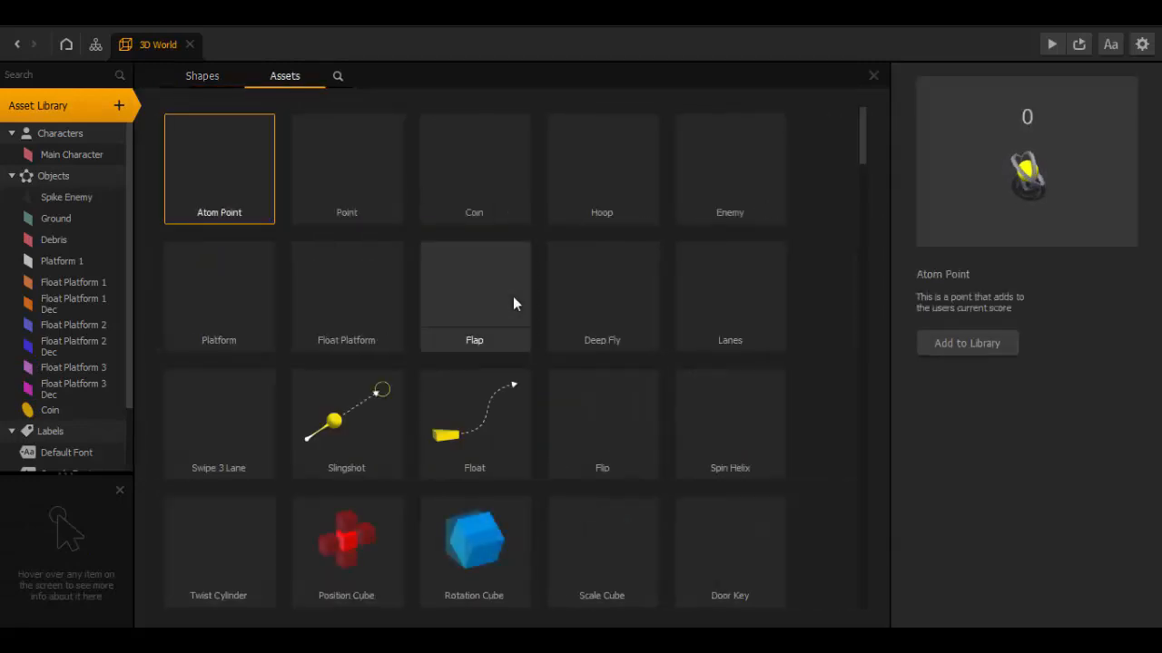
{"action": "scroll", "coordinate": [513, 296], "scroll_direction": "down", "scroll_amount": 3}
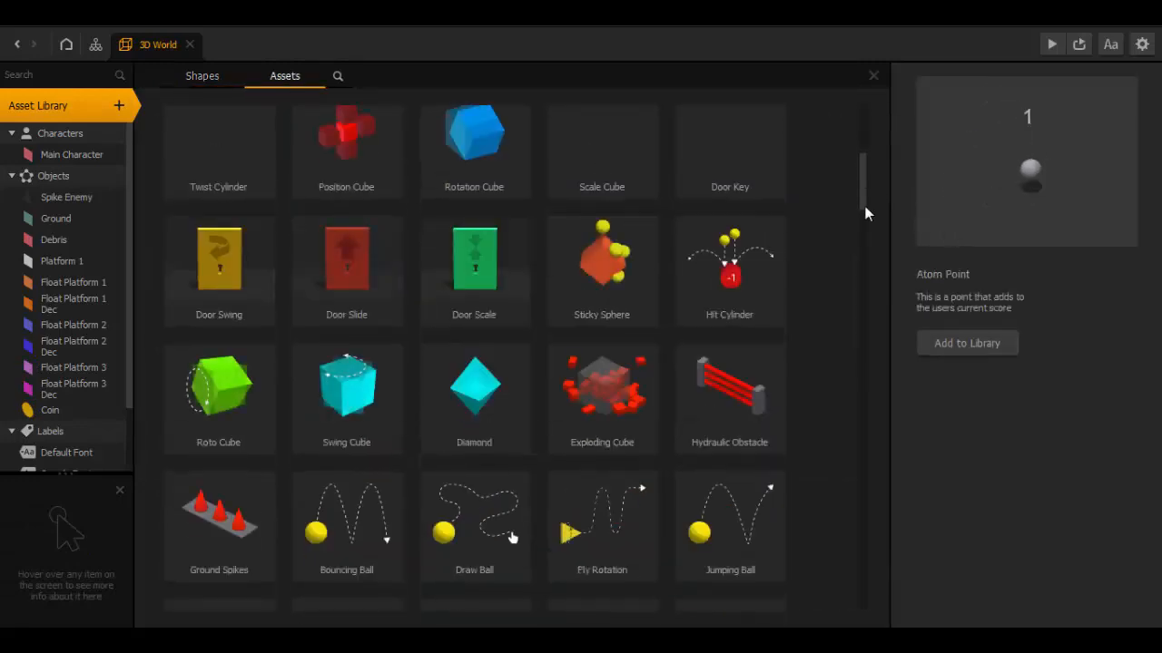
{"action": "scroll", "coordinate": [864, 195], "scroll_direction": "down", "scroll_amount": 3}
{"action": "left_click_drag", "start_coordinate": [863, 182], "coordinate": [856, 96]}
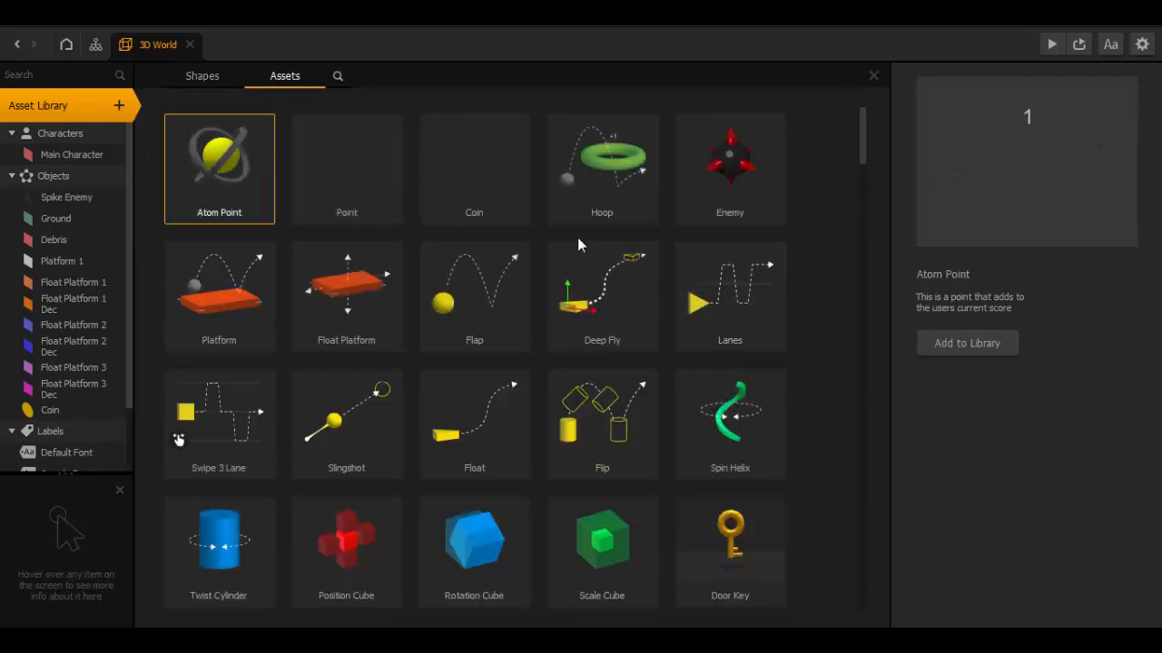
{"action": "left_click", "coordinate": [472, 169]}
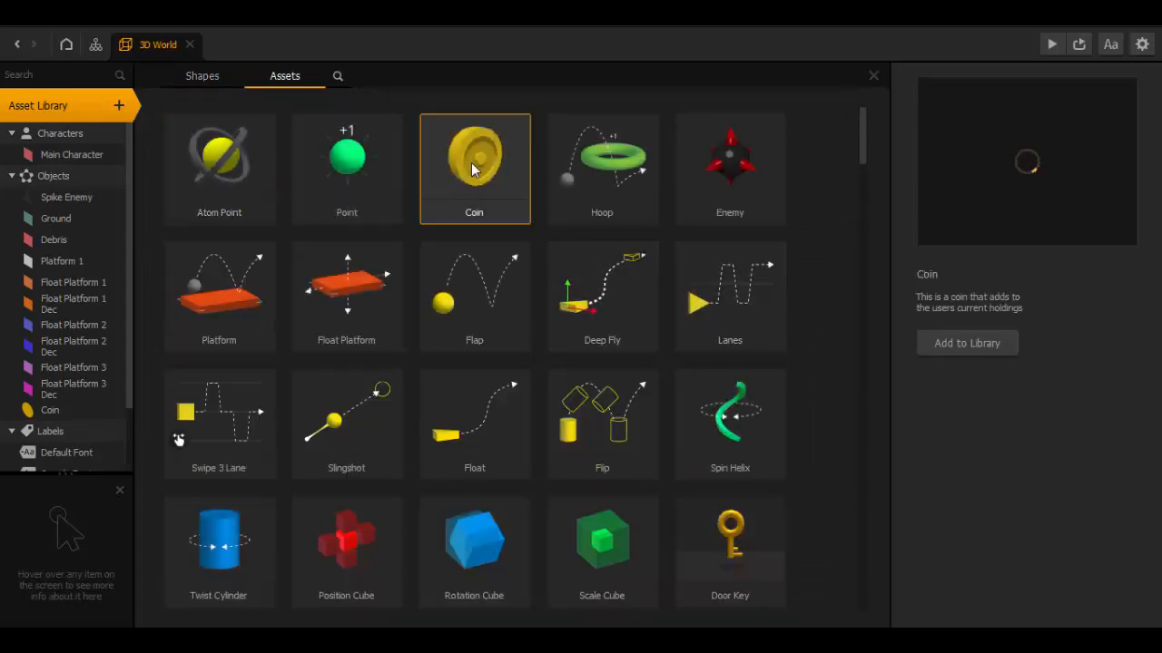
{"action": "left_click", "coordinate": [953, 345]}
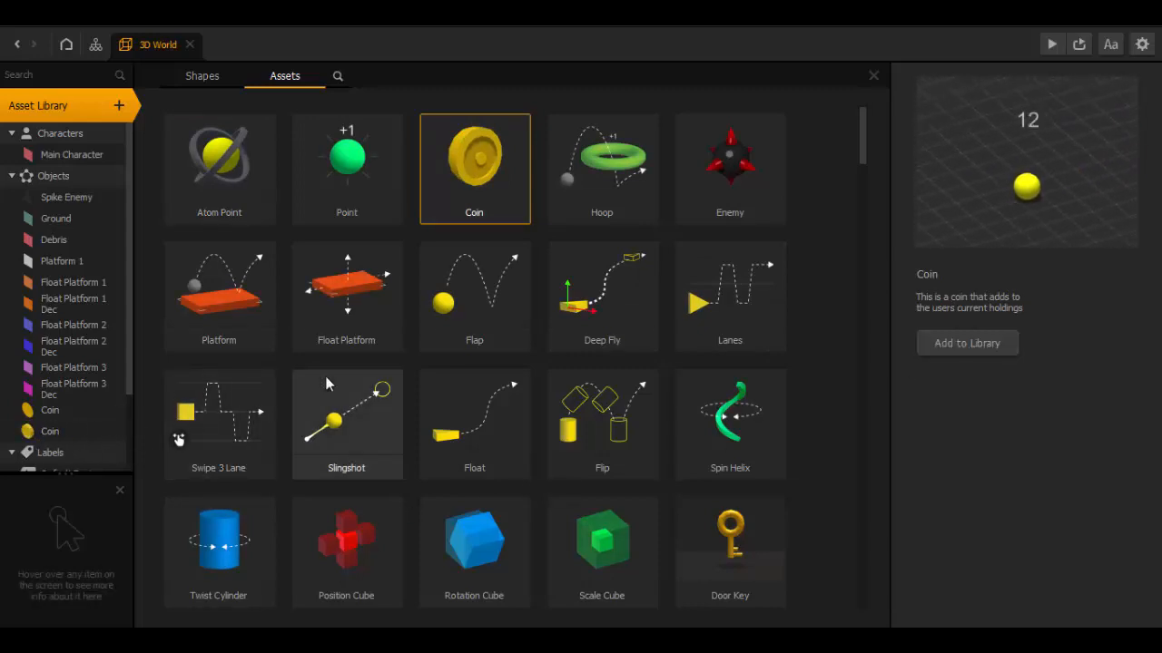
{"action": "left_click", "coordinate": [100, 106]}
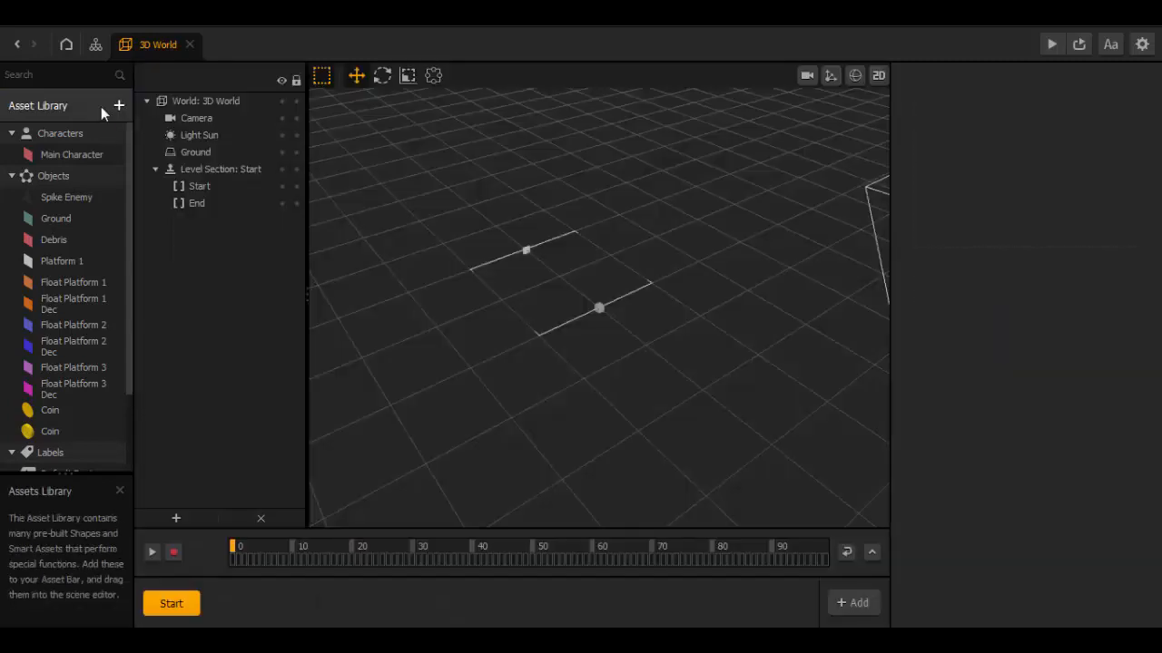
Step: Replace the 3D World node with a new 2D World, linked from Main Menu UI's Play Button and on to 2D Game World UI
{"action": "left_click", "coordinate": [96, 46]}
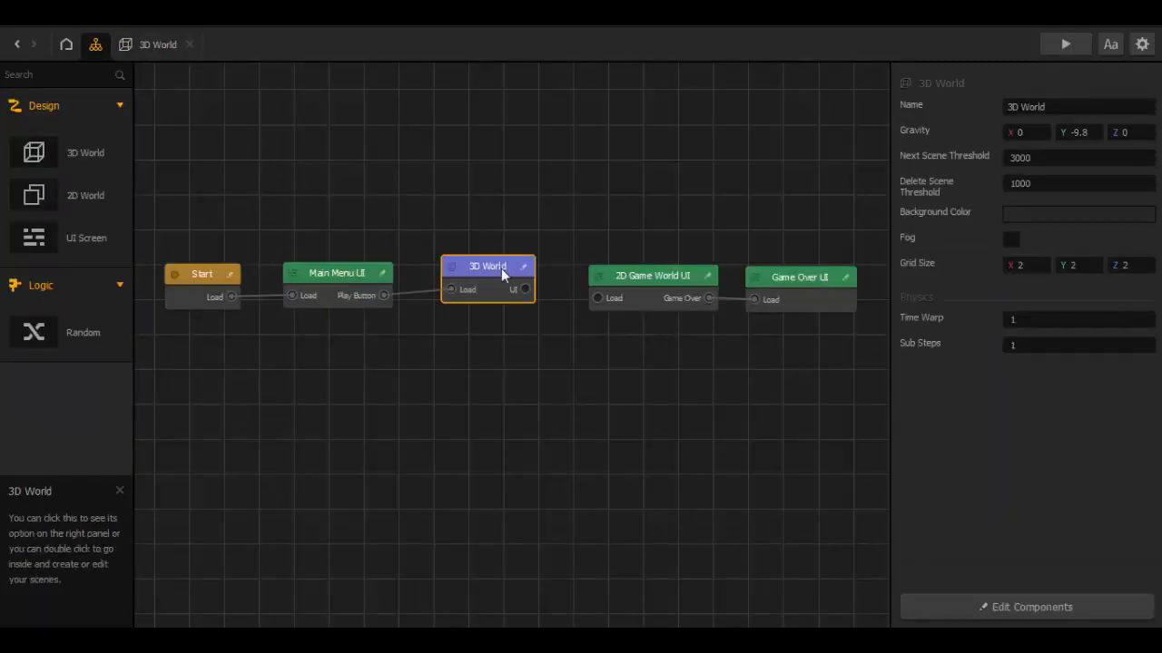
{"action": "key", "text": "Delete"}
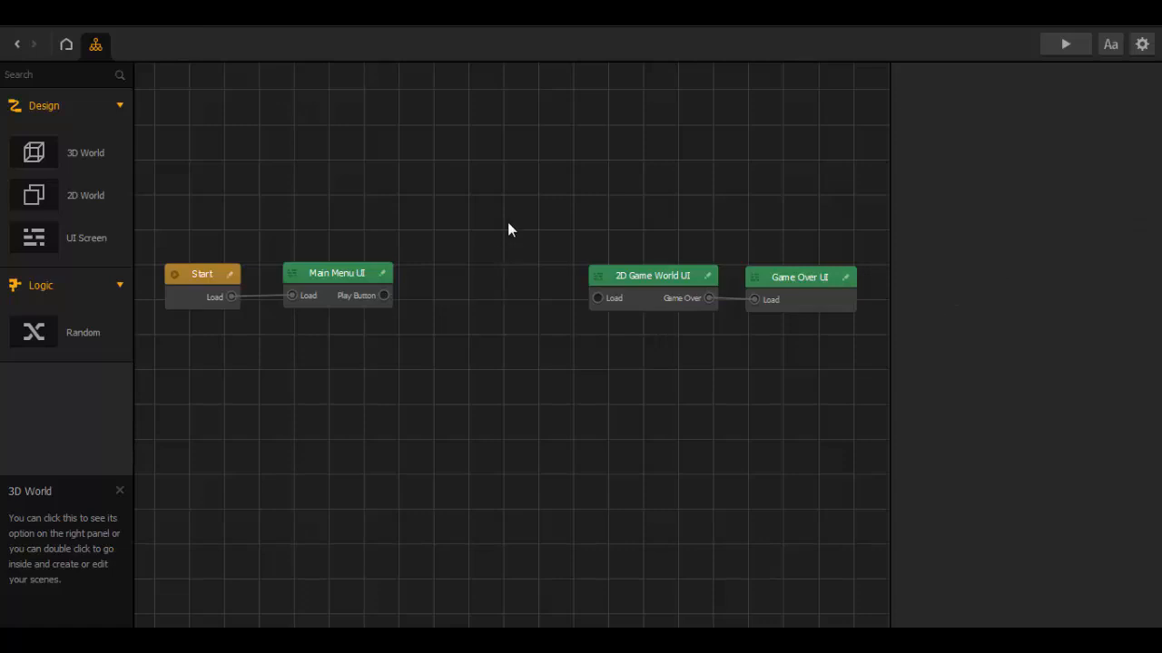
{"action": "right_click", "coordinate": [501, 265]}
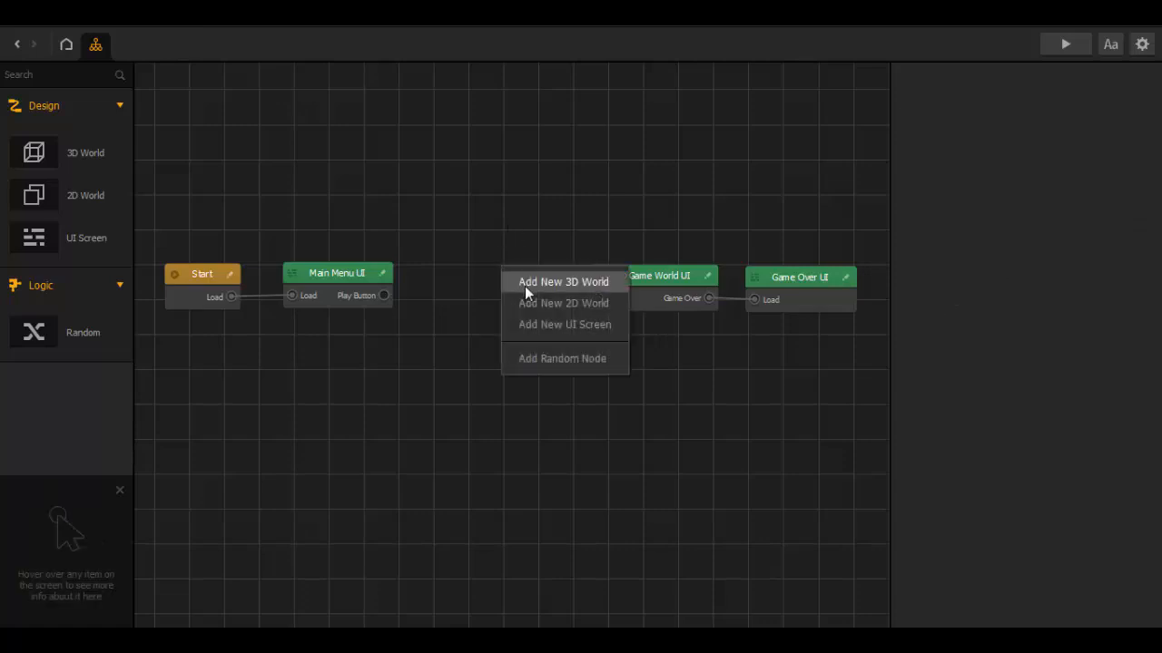
{"action": "left_click", "coordinate": [533, 308]}
{"action": "left_click_drag", "start_coordinate": [535, 274], "coordinate": [474, 268]}
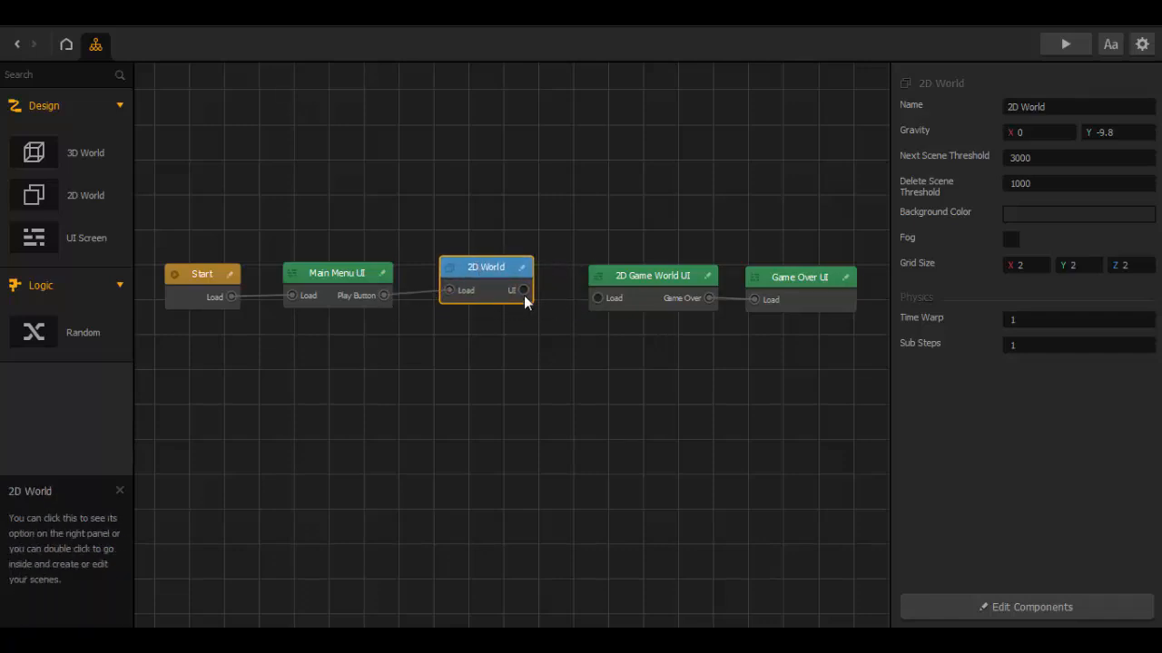
{"action": "left_click_drag", "start_coordinate": [524, 289], "coordinate": [597, 299]}
{"action": "left_click_drag", "start_coordinate": [497, 273], "coordinate": [500, 272]}
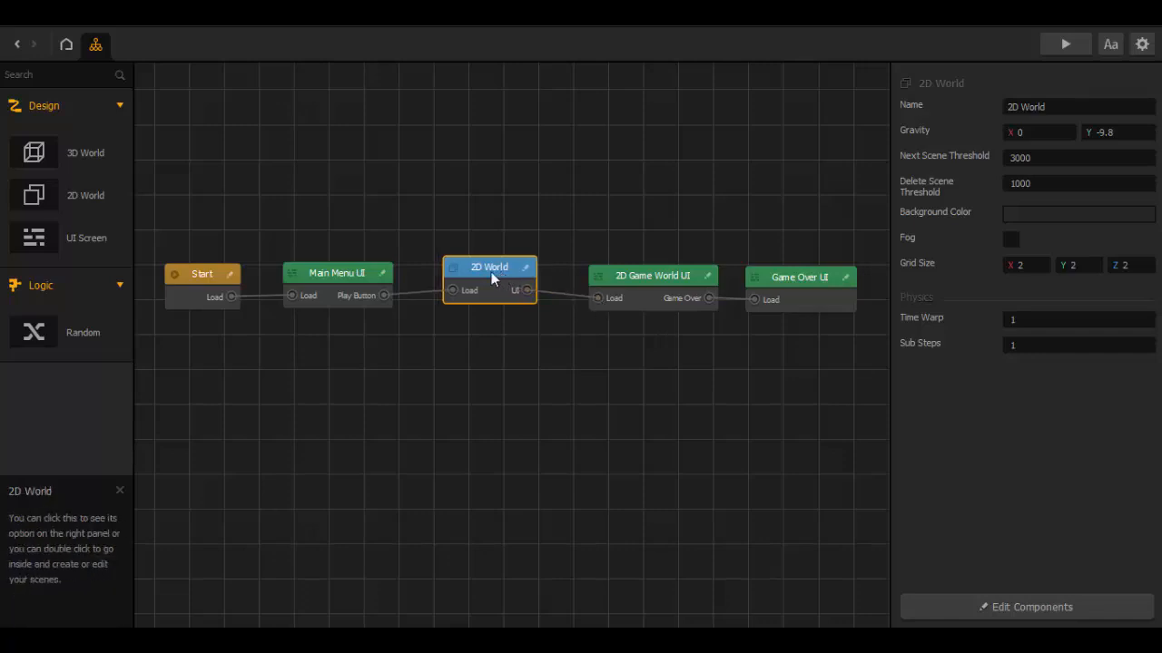
Step: Open the 2D World, review the project's existing assets and add the Beach sprite to the library
{"action": "double_click", "coordinate": [491, 273]}
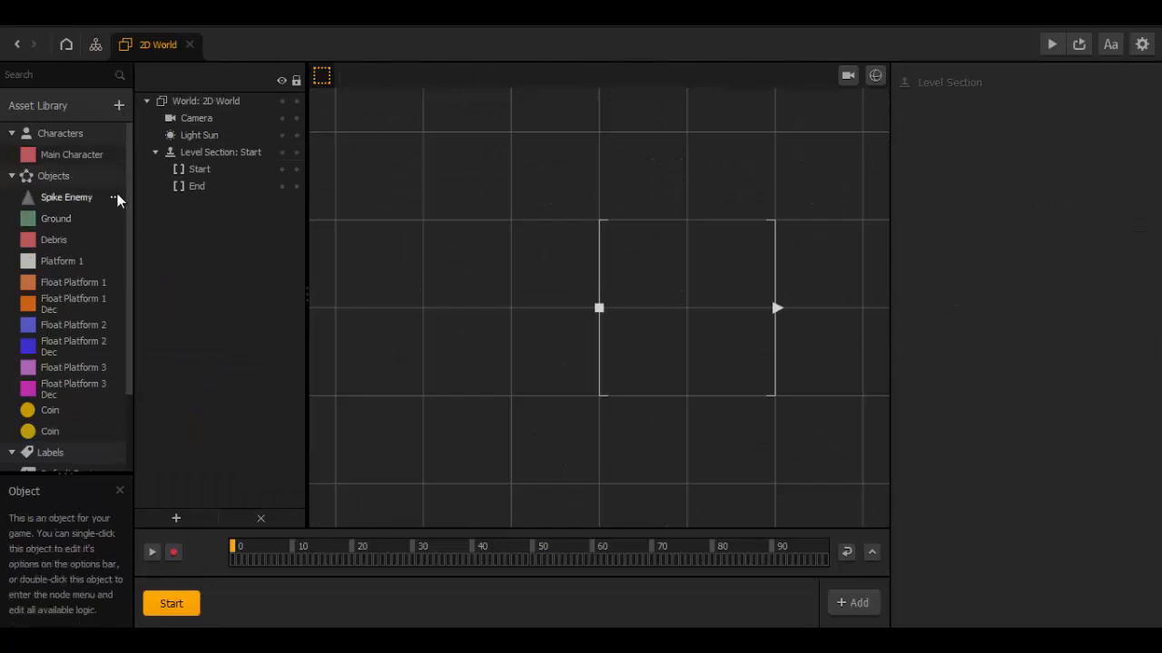
{"action": "scroll", "coordinate": [67, 368], "scroll_direction": "down", "scroll_amount": 2}
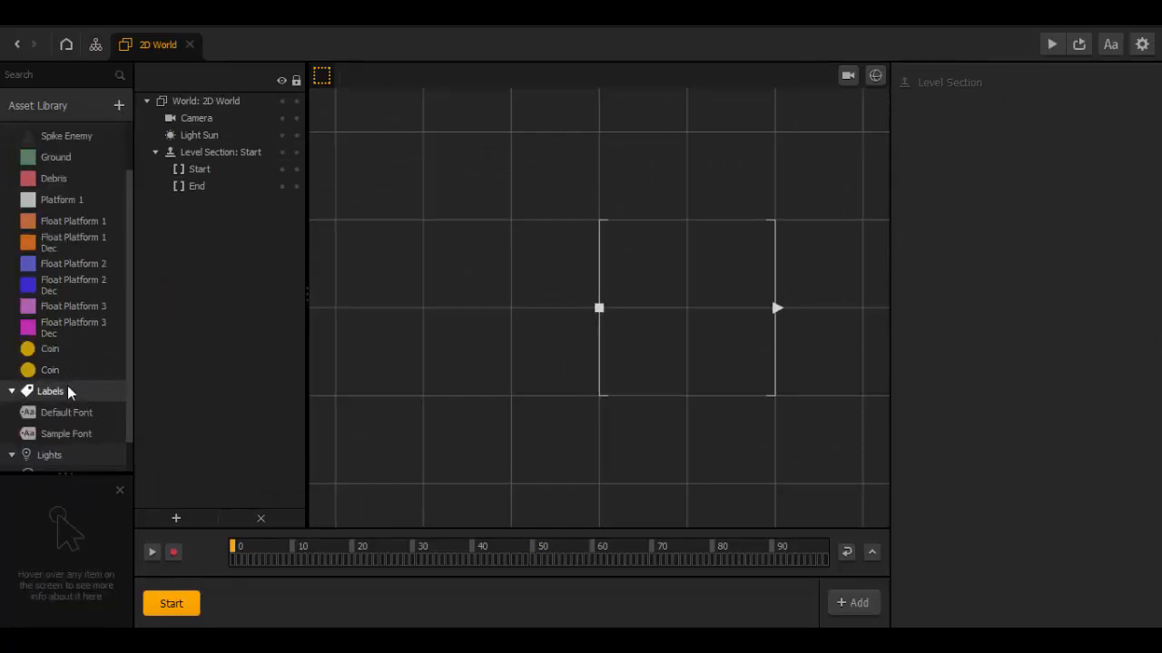
{"action": "scroll", "coordinate": [68, 388], "scroll_direction": "down", "scroll_amount": 1}
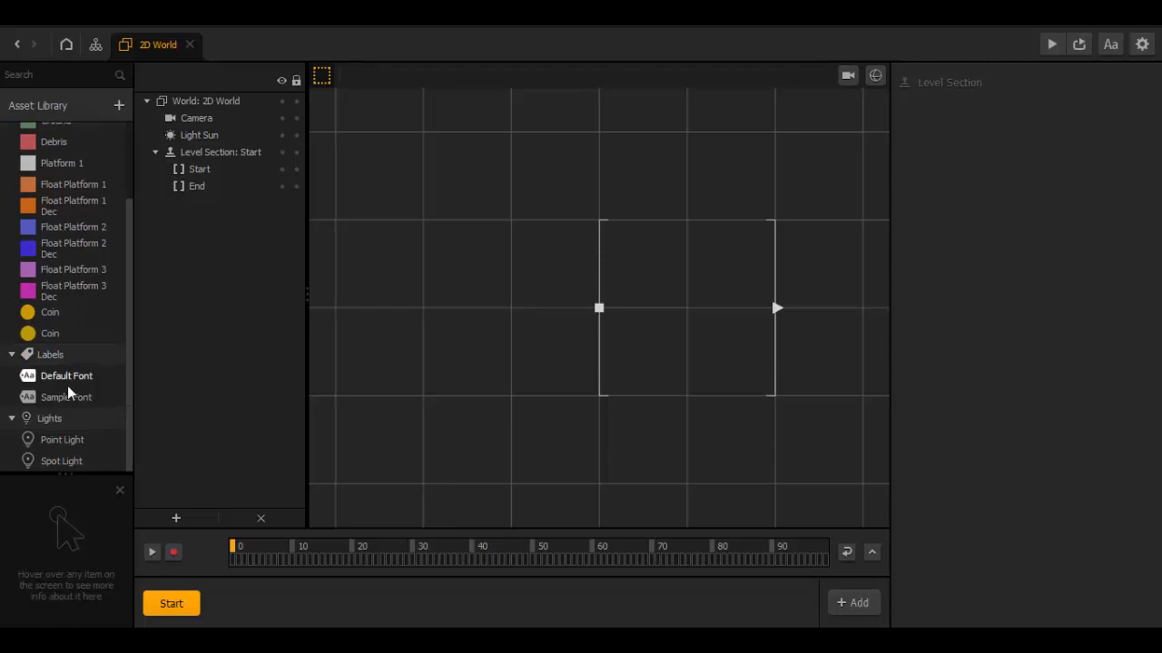
{"action": "scroll", "coordinate": [67, 390], "scroll_direction": "up", "scroll_amount": 3}
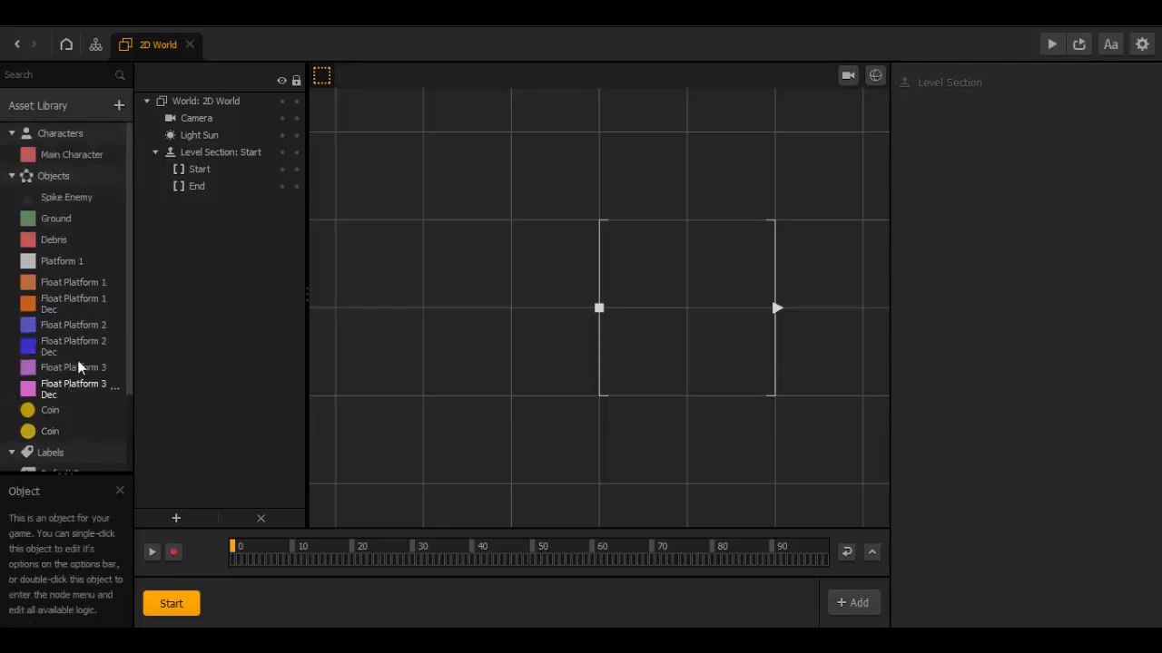
{"action": "left_click", "coordinate": [86, 106]}
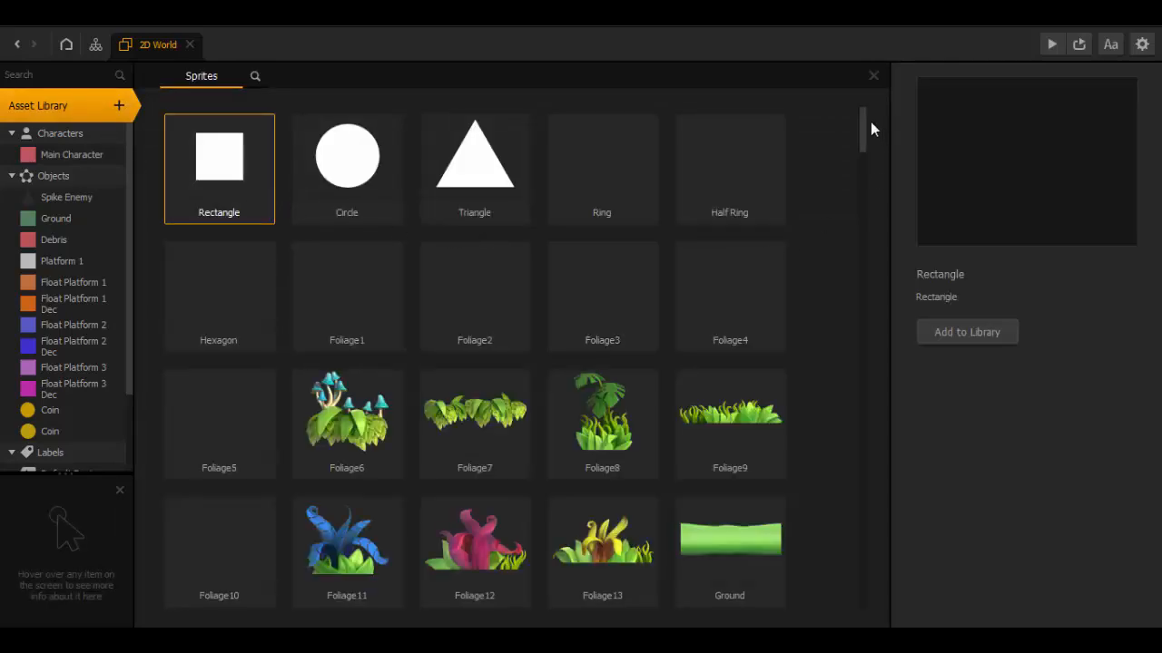
{"action": "mouse_move", "coordinate": [862, 116]}
{"action": "left_mouse_down"}
{"action": "mouse_move", "coordinate": [864, 179]}
{"action": "mouse_move", "coordinate": [861, 96]}
{"action": "left_mouse_up"}
{"action": "left_click_drag", "start_coordinate": [856, 332], "coordinate": [860, 483]}
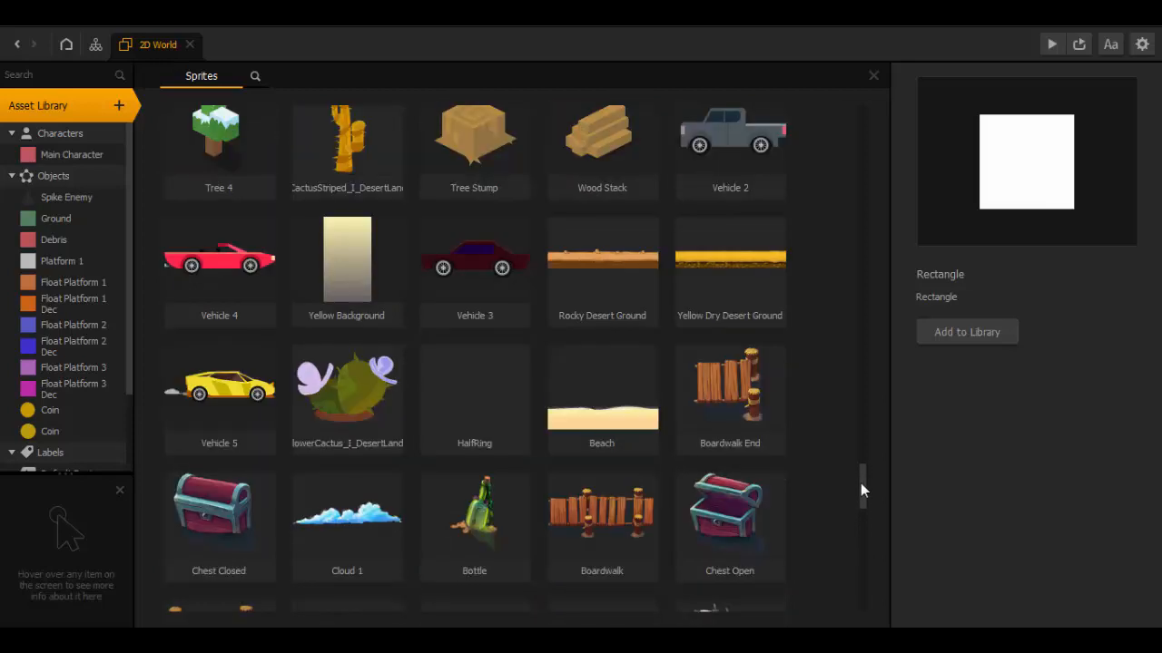
{"action": "left_click", "coordinate": [604, 410]}
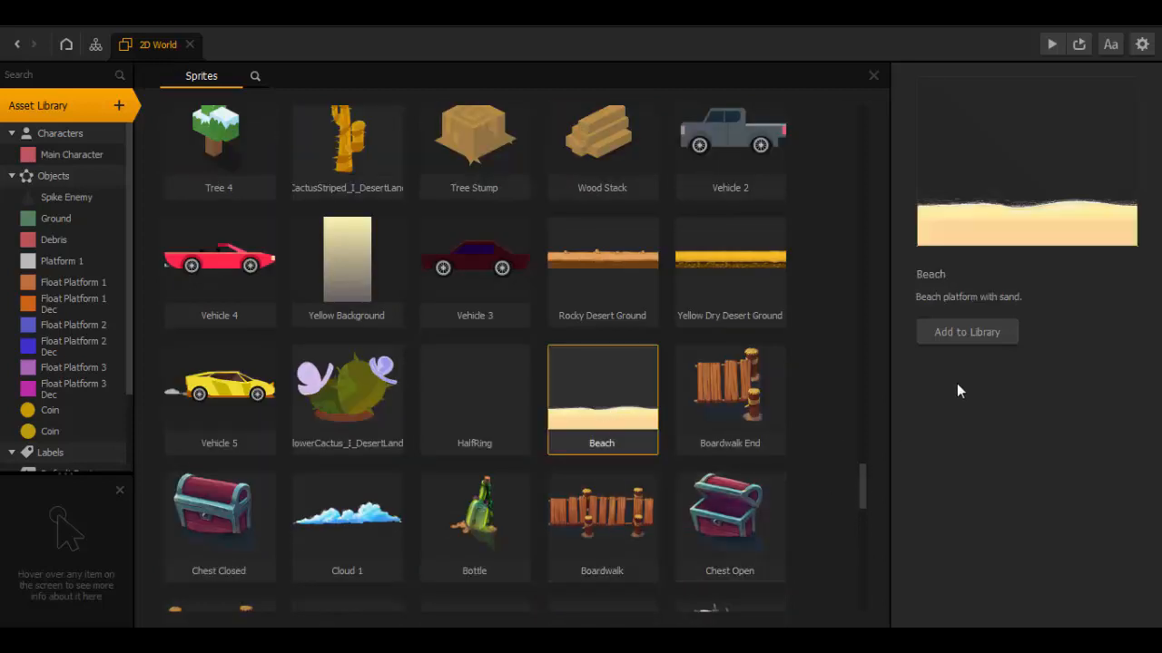
{"action": "left_click", "coordinate": [961, 333]}
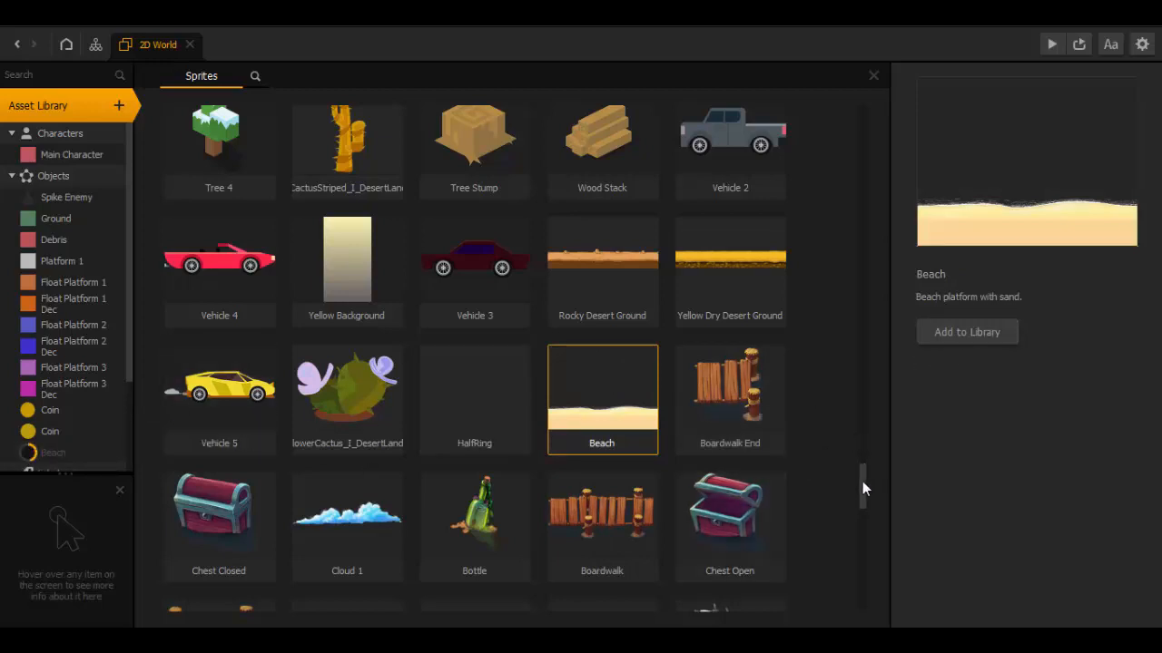
Step: Browse the sprite collection for a background and add the Sky sprite to the library
{"action": "left_click_drag", "start_coordinate": [862, 481], "coordinate": [862, 514]}
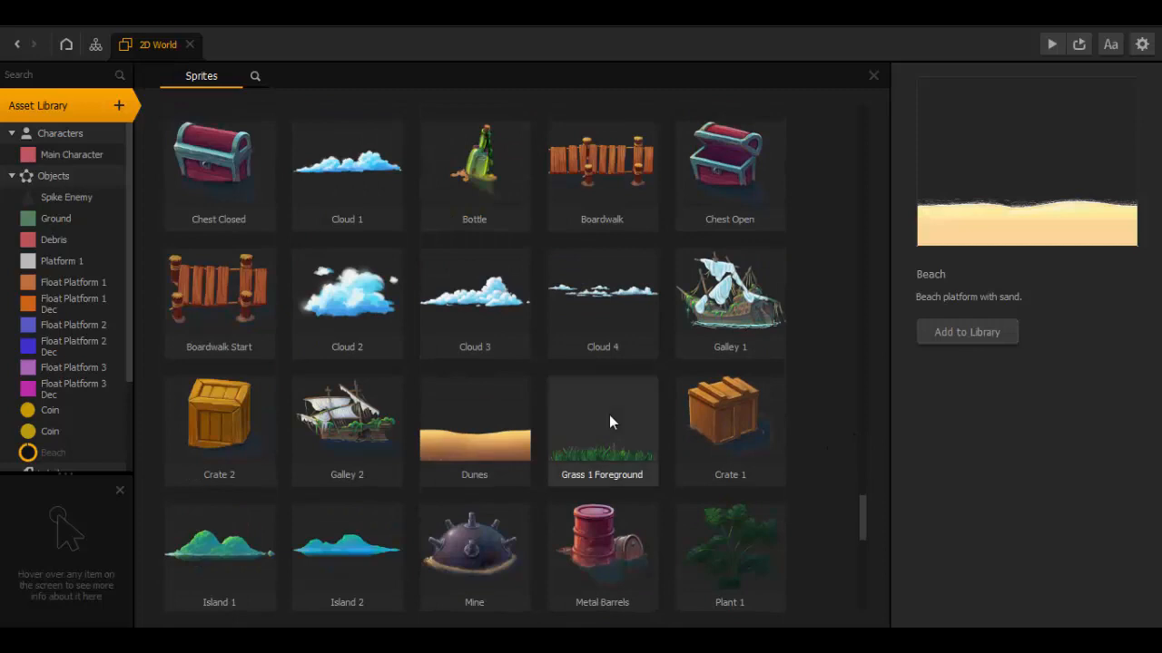
{"action": "left_click_drag", "start_coordinate": [860, 515], "coordinate": [865, 413]}
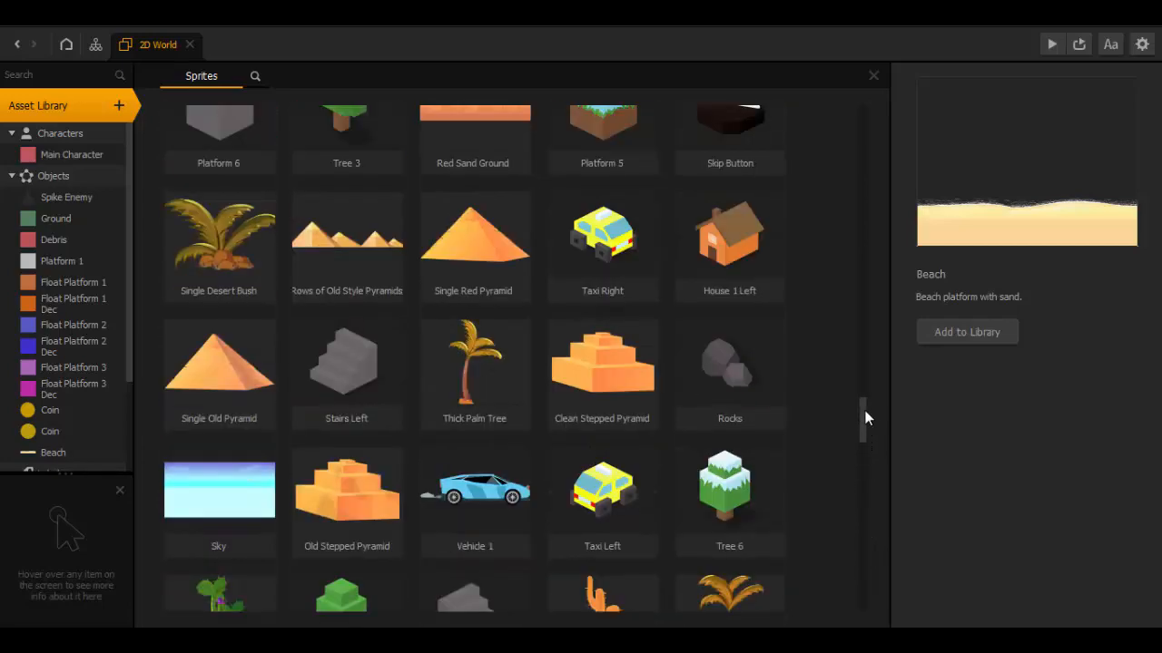
{"action": "left_click", "coordinate": [202, 498]}
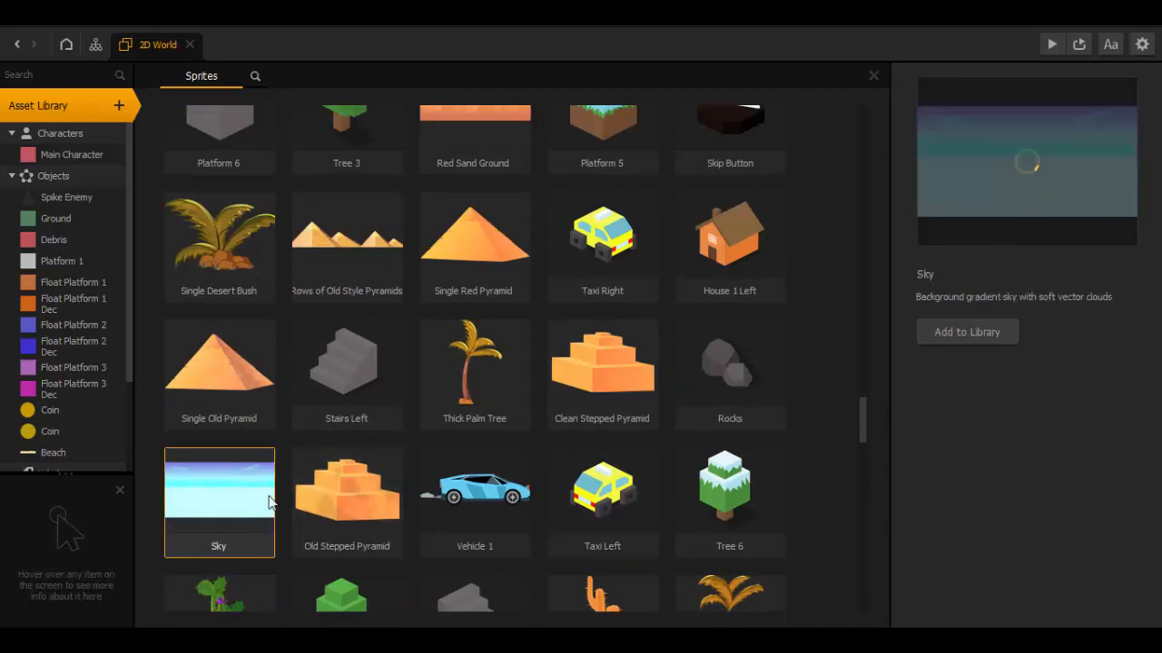
{"action": "left_click", "coordinate": [964, 335]}
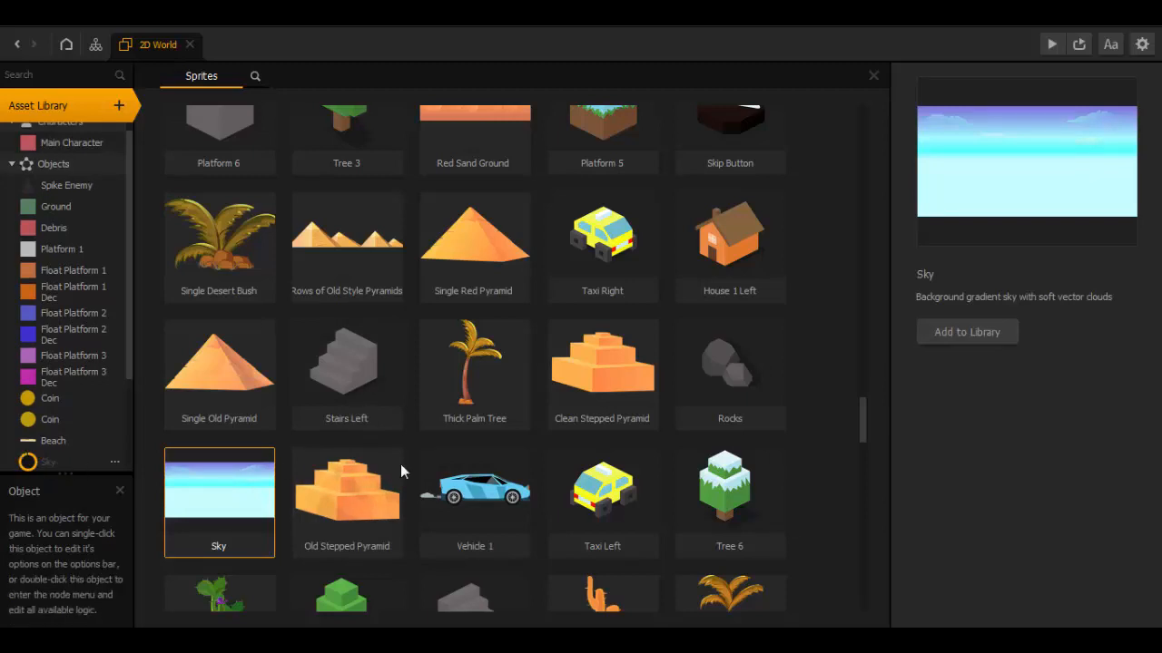
{"action": "left_click_drag", "start_coordinate": [863, 419], "coordinate": [863, 115]}
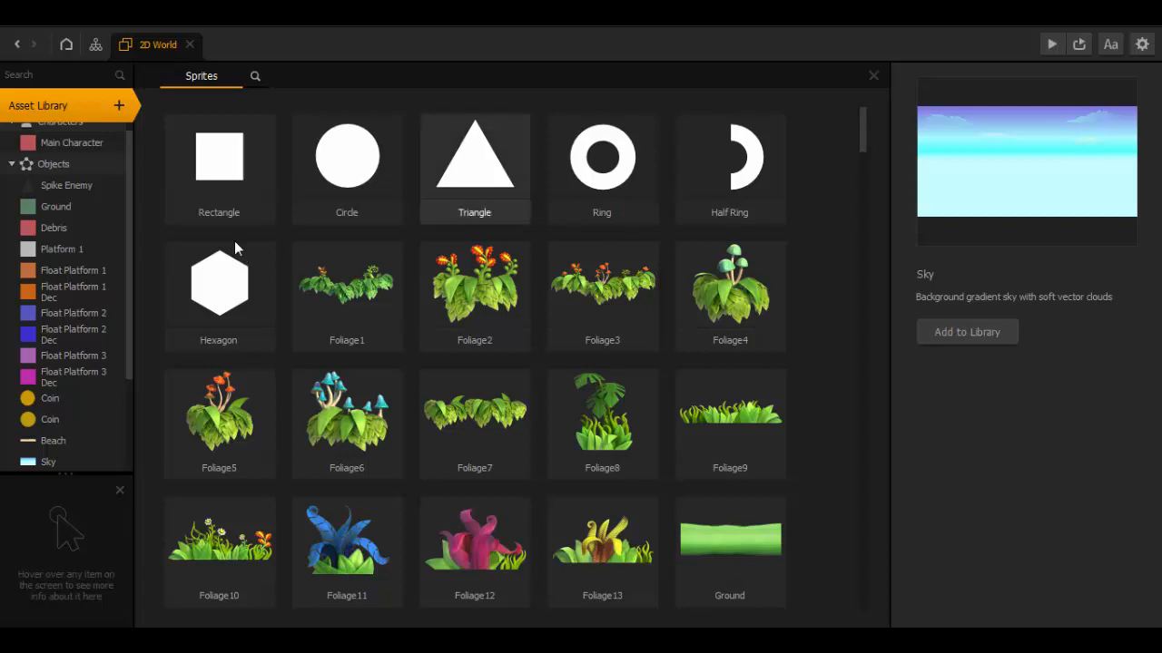
Step: Add the Rectangle sprite to the asset library and return to the 2D World scene
{"action": "left_click", "coordinate": [215, 172]}
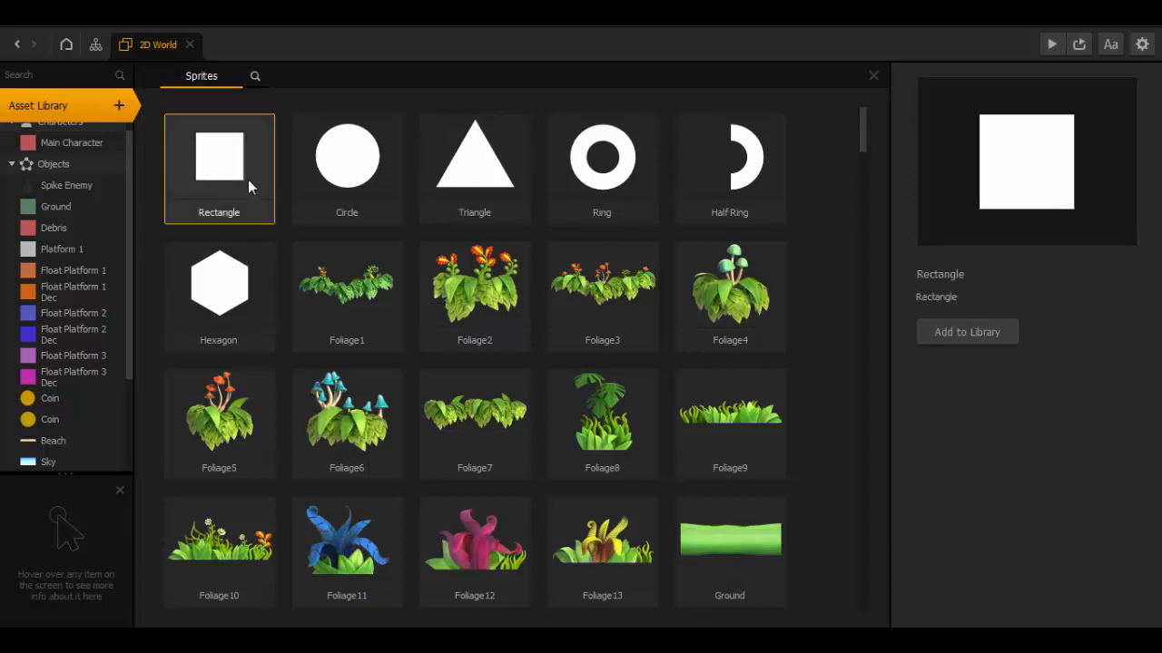
{"action": "left_click", "coordinate": [960, 333]}
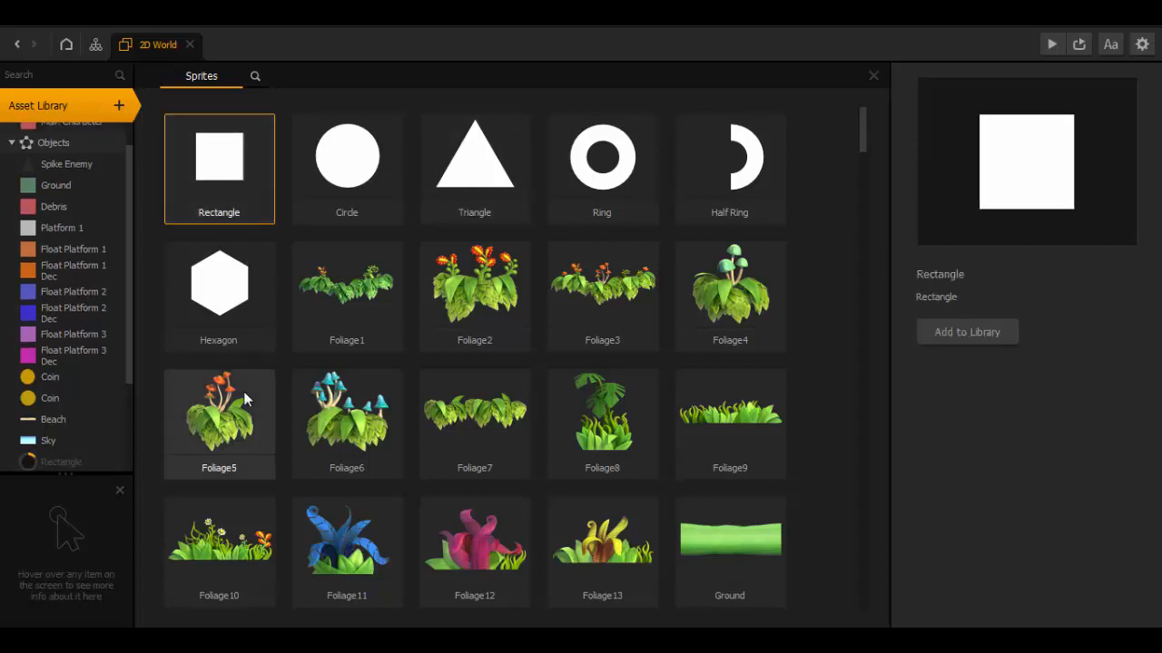
{"action": "mouse_move", "coordinate": [86, 463]}
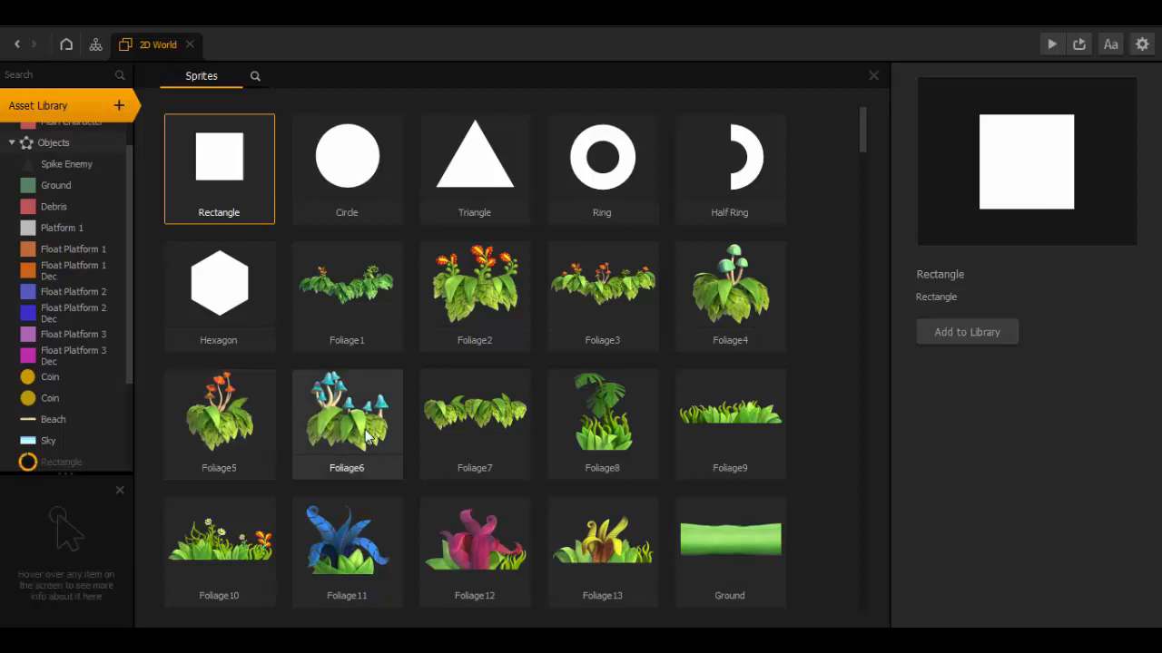
{"action": "left_click", "coordinate": [90, 104]}
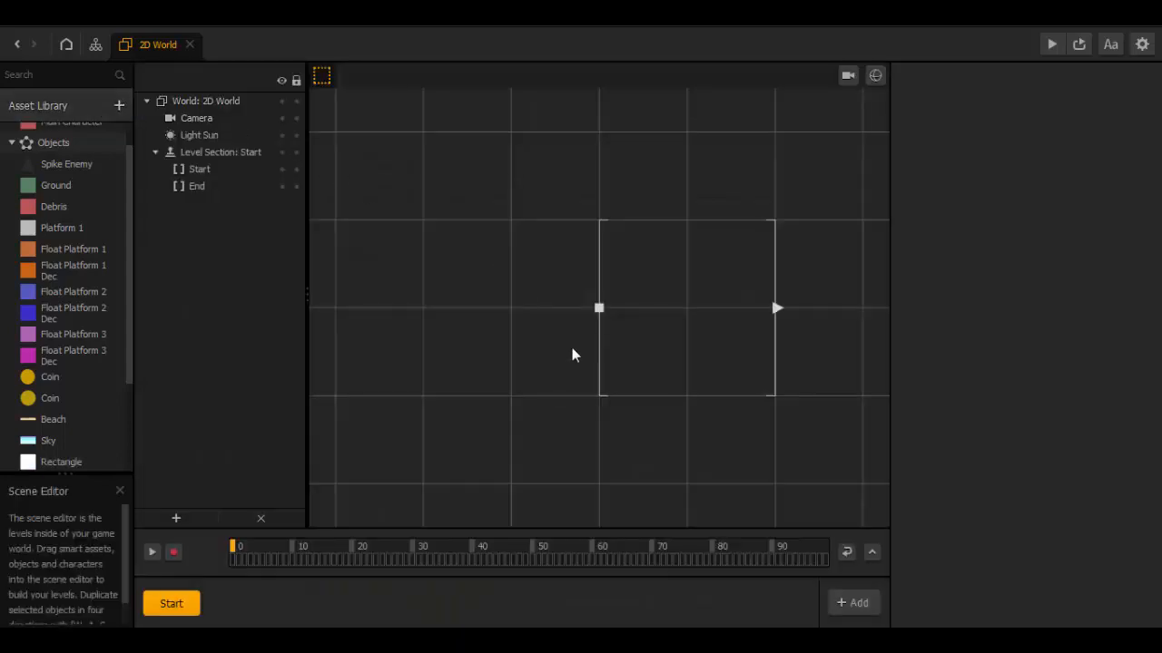
Step: Spread the level section's borders apart, moving Start to about X -12 and End to about X 12
{"action": "scroll", "coordinate": [572, 348], "scroll_direction": "down", "scroll_amount": 2}
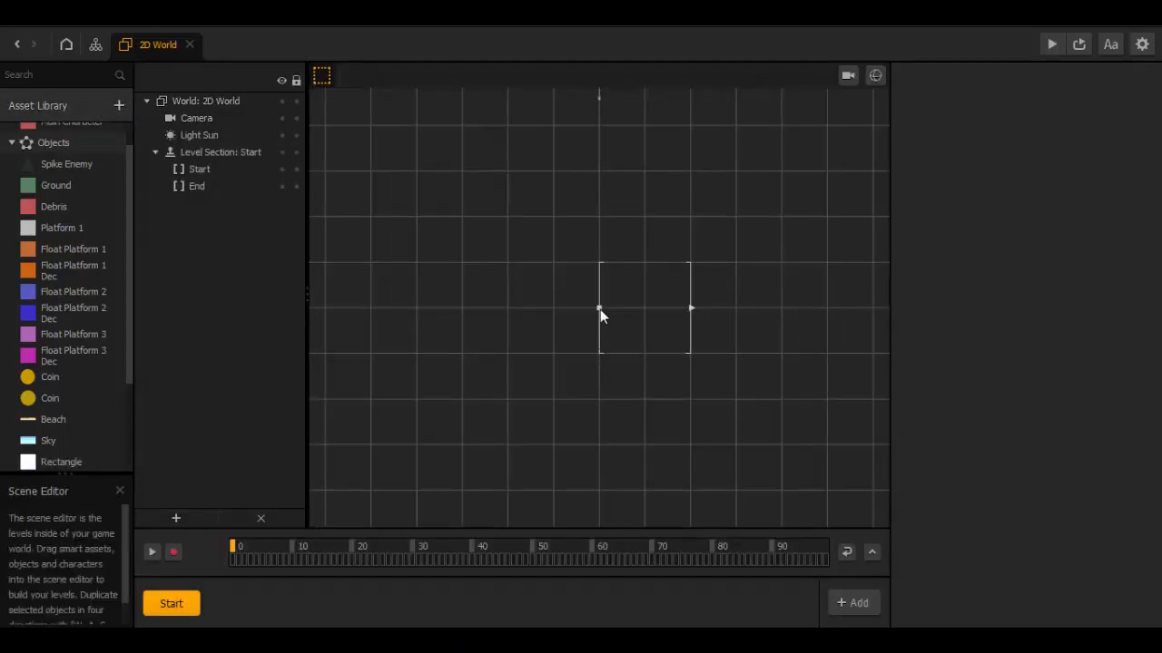
{"action": "left_click", "coordinate": [598, 308]}
{"action": "left_click_drag", "start_coordinate": [674, 309], "coordinate": [400, 340]}
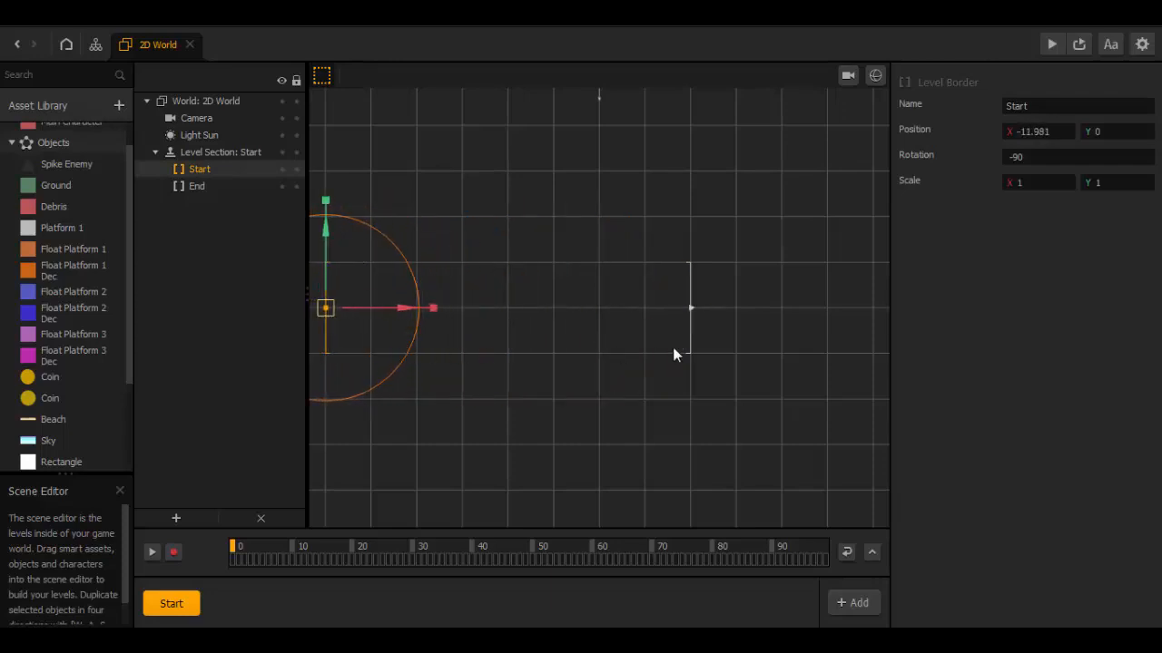
{"action": "left_click", "coordinate": [691, 309]}
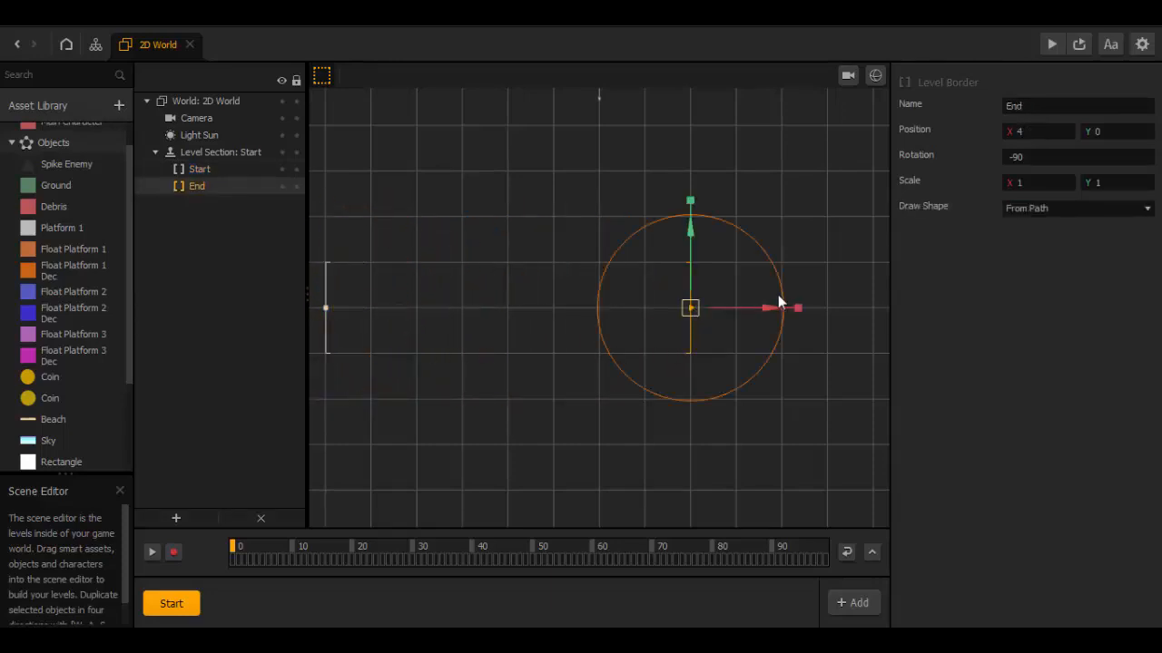
{"action": "left_click_drag", "start_coordinate": [766, 311], "coordinate": [951, 338]}
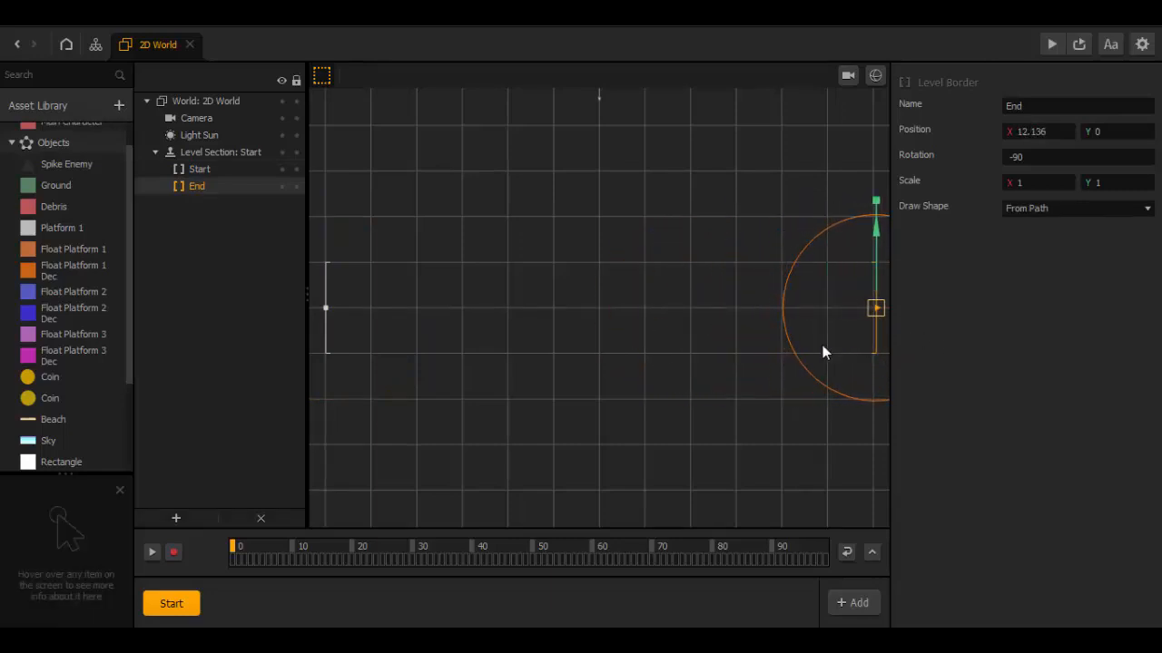
Step: Place the Beach sprite in the scene and shrink it to a scale of about 0.8 by 0.67
{"action": "left_click", "coordinate": [52, 419]}
{"action": "left_click_drag", "start_coordinate": [317, 440], "coordinate": [595, 347]}
{"action": "scroll", "coordinate": [595, 346], "scroll_direction": "down", "scroll_amount": 3}
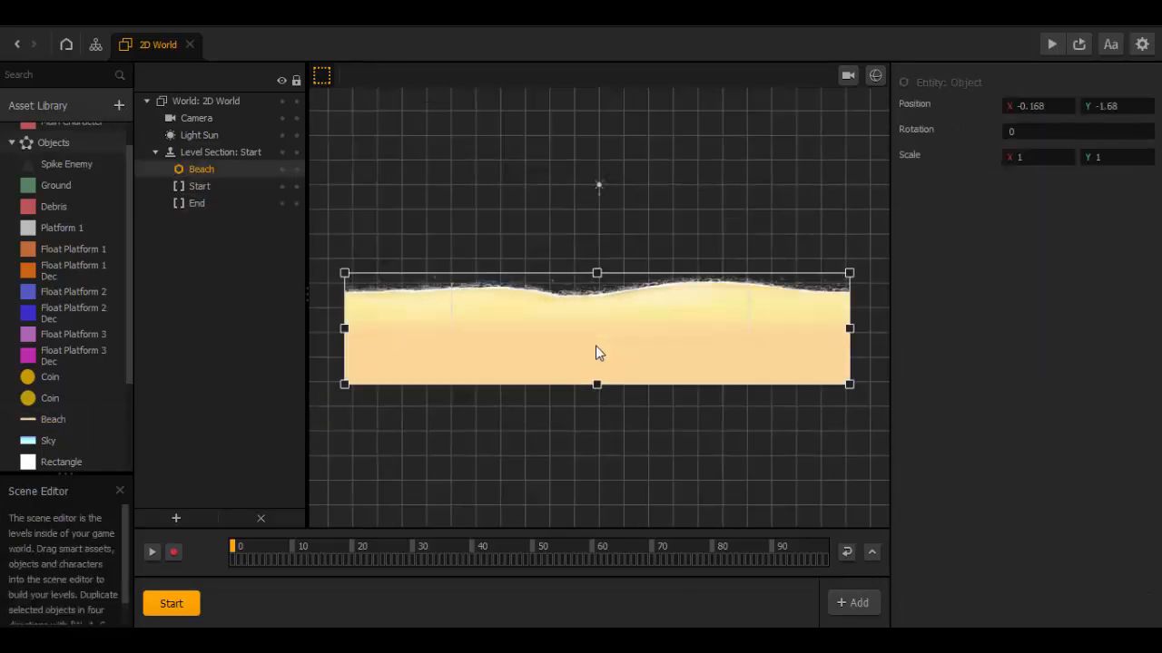
{"action": "left_click_drag", "start_coordinate": [803, 281], "coordinate": [770, 314]}
{"action": "scroll", "coordinate": [758, 349], "scroll_direction": "up", "scroll_amount": 2}
{"action": "scroll", "coordinate": [454, 420], "scroll_direction": "down", "scroll_amount": 1}
{"action": "middle_click_drag", "start_coordinate": [363, 446], "coordinate": [505, 443]}
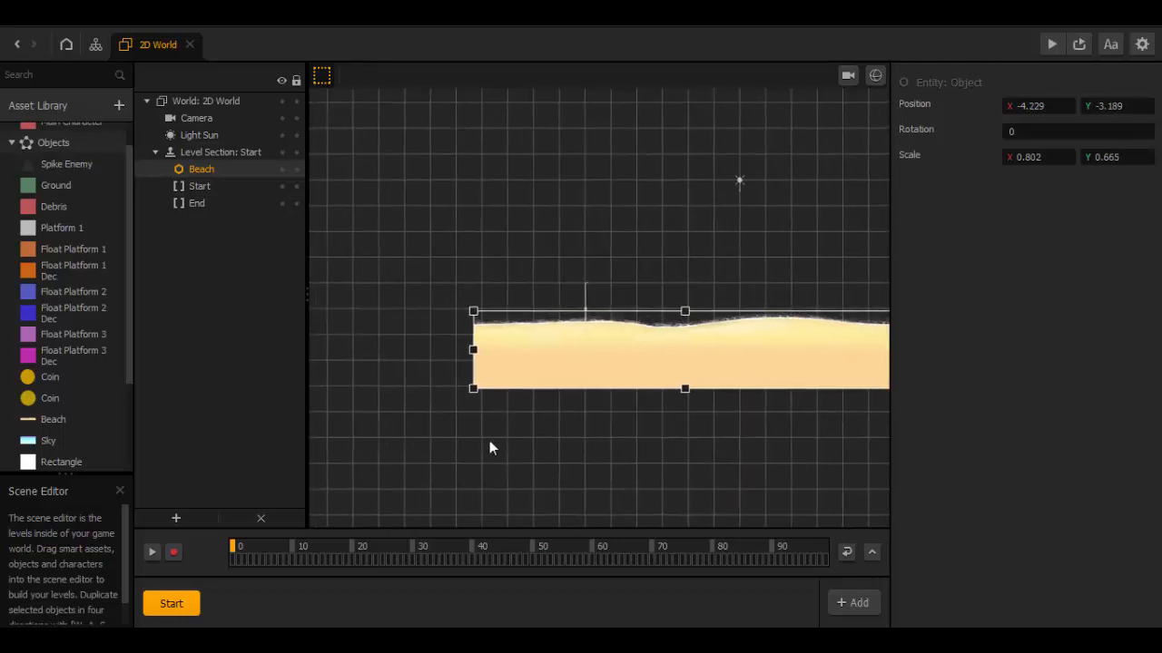
Step: Align the Beach's two ends with the Start and End borders, at a scale of about 0.59 by 0.68
{"action": "scroll", "coordinate": [481, 435], "scroll_direction": "up", "scroll_amount": 6}
{"action": "left_click_drag", "start_coordinate": [403, 310], "coordinate": [570, 300]}
{"action": "scroll", "coordinate": [623, 383], "scroll_direction": "up", "scroll_amount": 3}
{"action": "scroll", "coordinate": [595, 354], "scroll_direction": "up", "scroll_amount": 2}
{"action": "scroll", "coordinate": [683, 396], "scroll_direction": "down", "scroll_amount": 3}
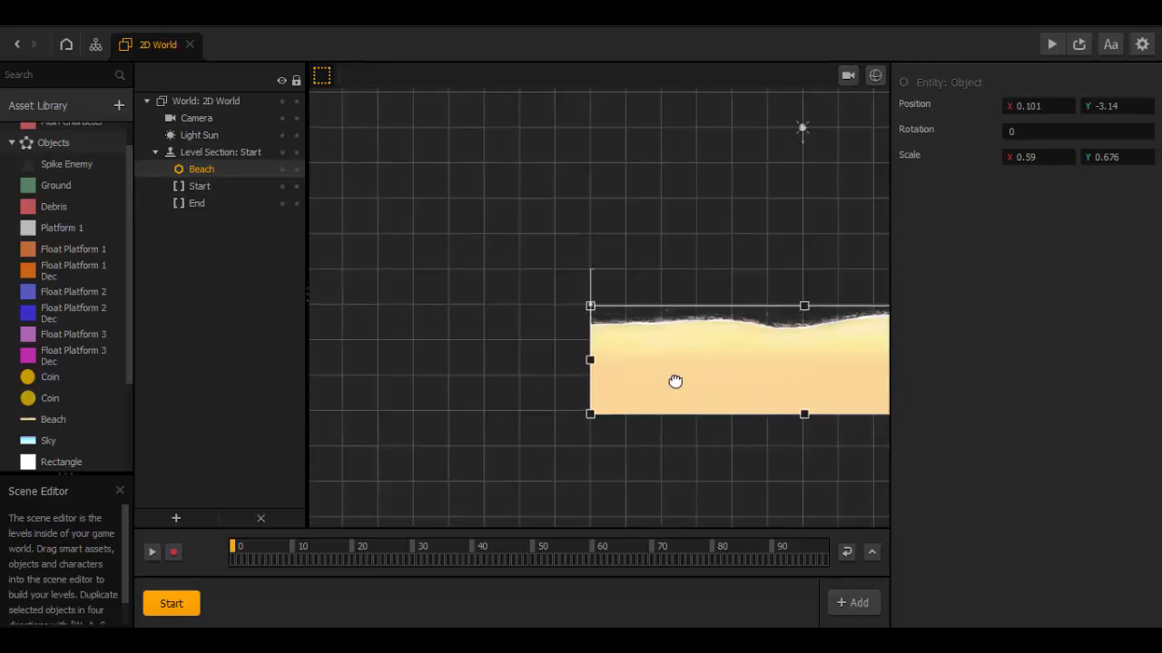
{"action": "middle_click_drag", "start_coordinate": [674, 381], "coordinate": [371, 381]}
{"action": "middle_click_drag", "start_coordinate": [760, 329], "coordinate": [651, 321]}
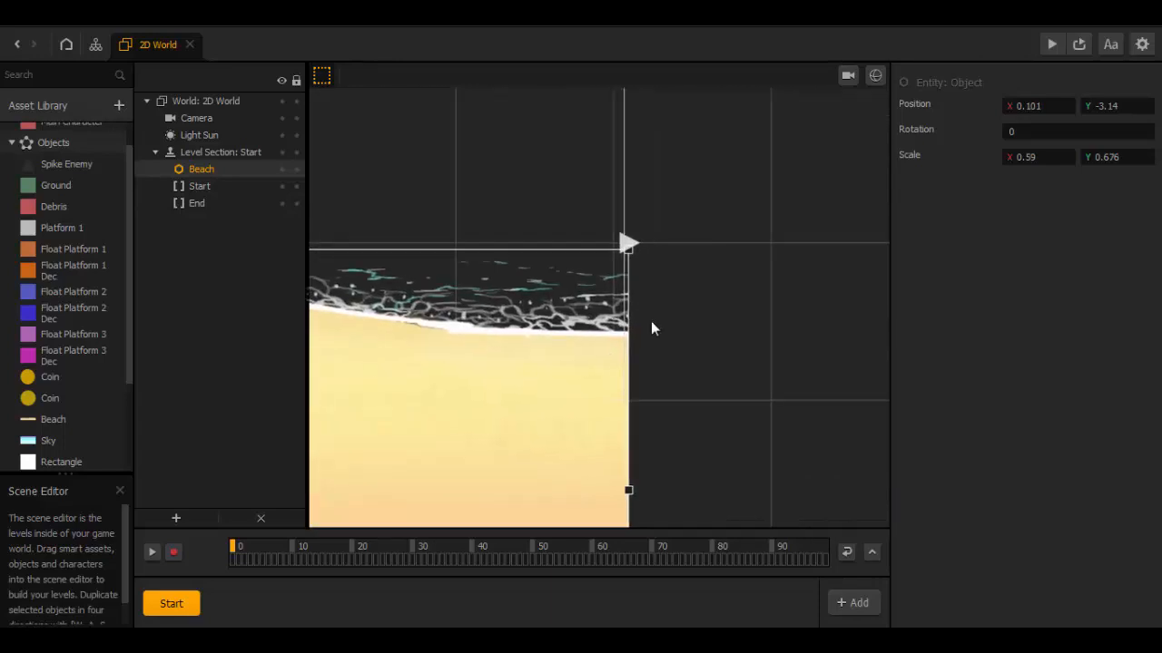
{"action": "scroll", "coordinate": [647, 254], "scroll_direction": "up", "scroll_amount": 3}
{"action": "left_click_drag", "start_coordinate": [641, 215], "coordinate": [637, 215]}
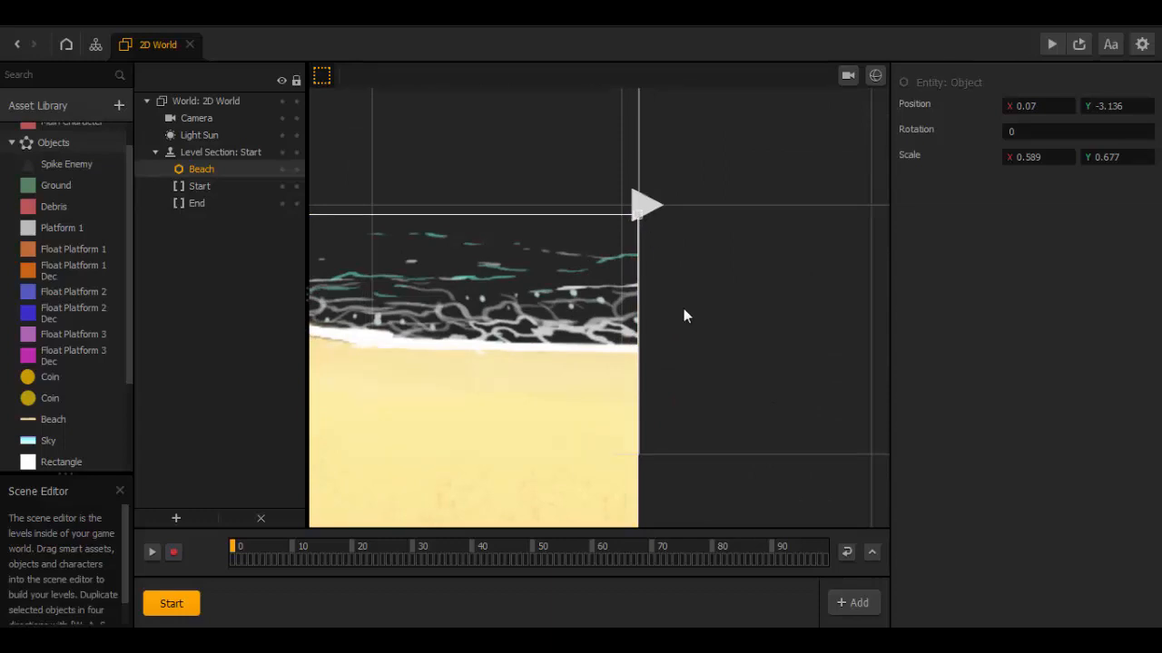
Step: Raise the Beach's upper edge slightly, to a vertical scale of about 0.7
{"action": "scroll", "coordinate": [681, 310], "scroll_direction": "down", "scroll_amount": 8}
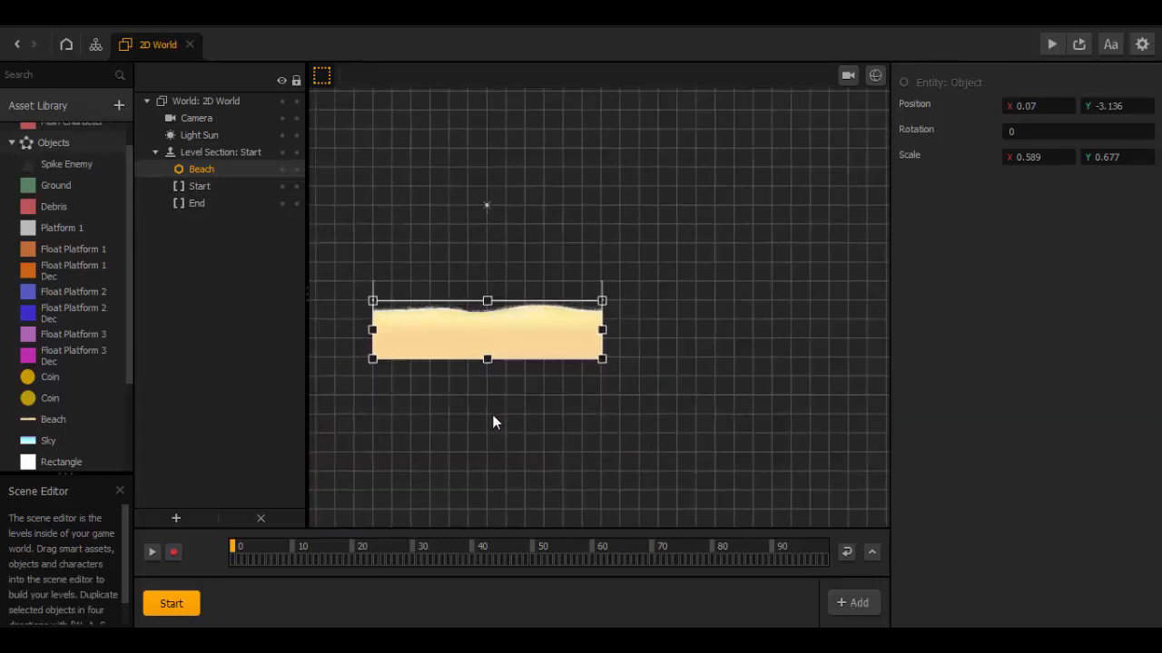
{"action": "middle_click_drag", "start_coordinate": [495, 422], "coordinate": [586, 443]}
{"action": "scroll", "coordinate": [557, 370], "scroll_direction": "up", "scroll_amount": 2}
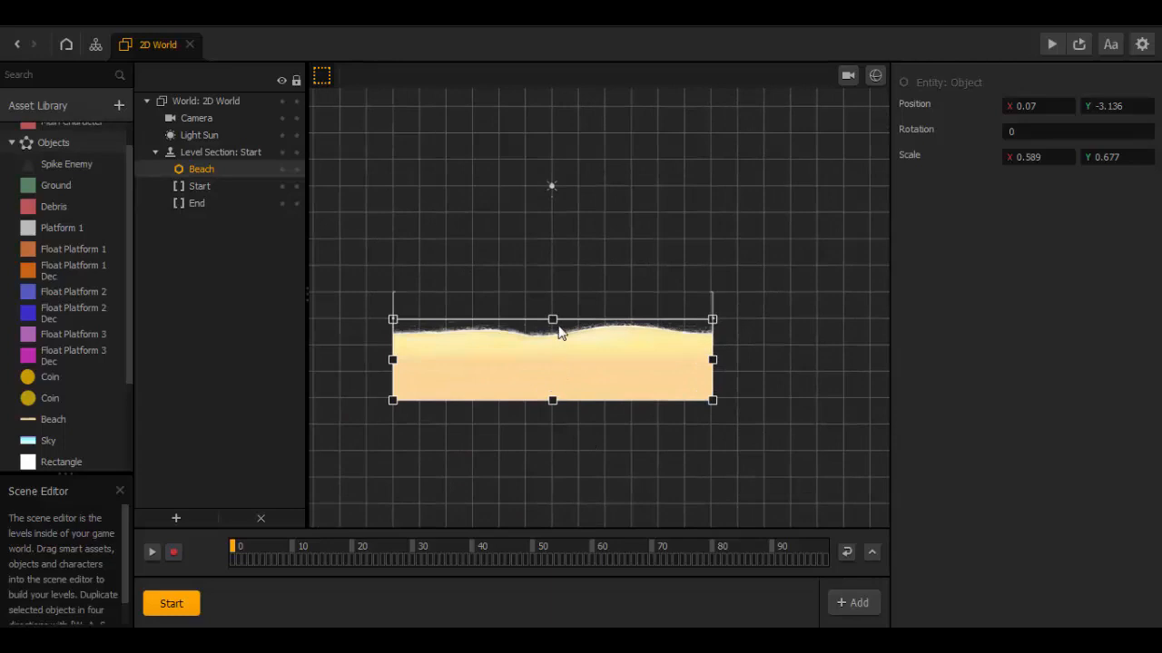
{"action": "mouse_move", "coordinate": [557, 332]}
{"action": "left_mouse_down"}
{"action": "mouse_move", "coordinate": [555, 388]}
{"action": "mouse_move", "coordinate": [558, 320]}
{"action": "left_mouse_up"}
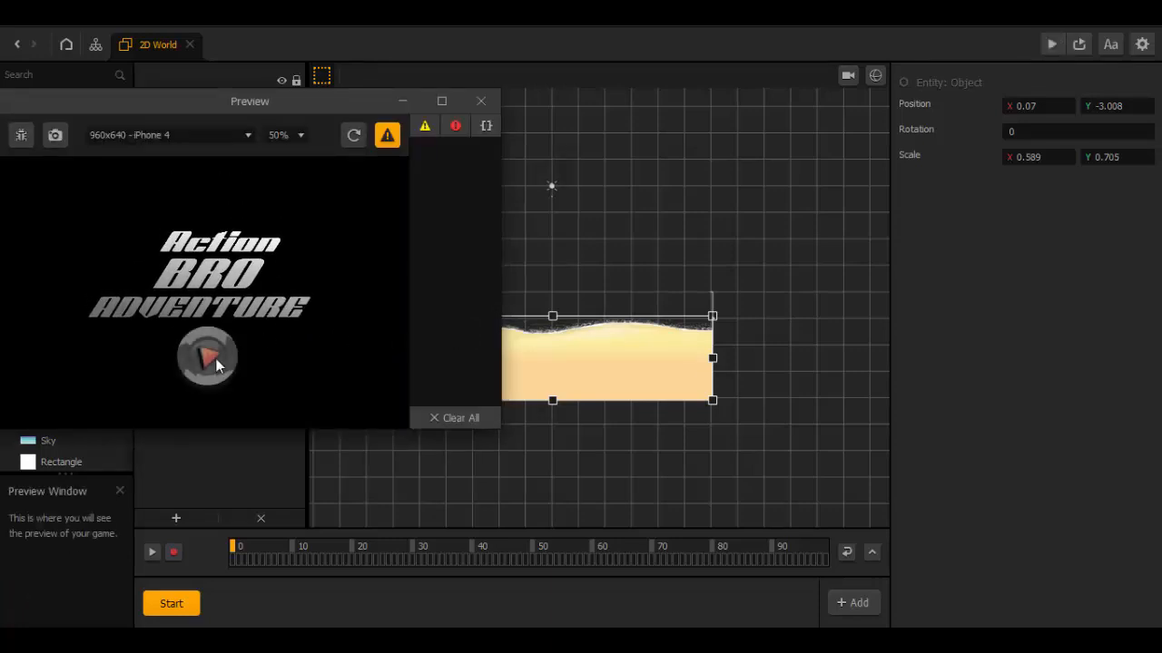
Step: Play the game in the preview beside the editor, with the camera view on, and examine how the Beach fills the screen at different zooms
{"action": "left_click", "coordinate": [211, 361]}
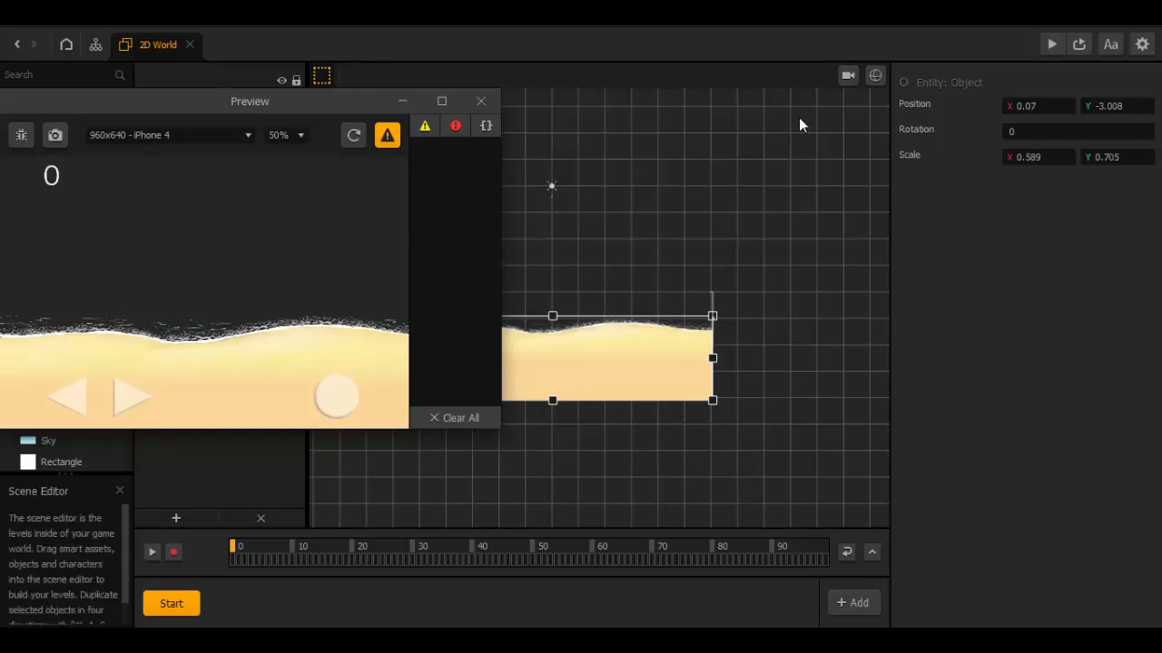
{"action": "left_click", "coordinate": [854, 80]}
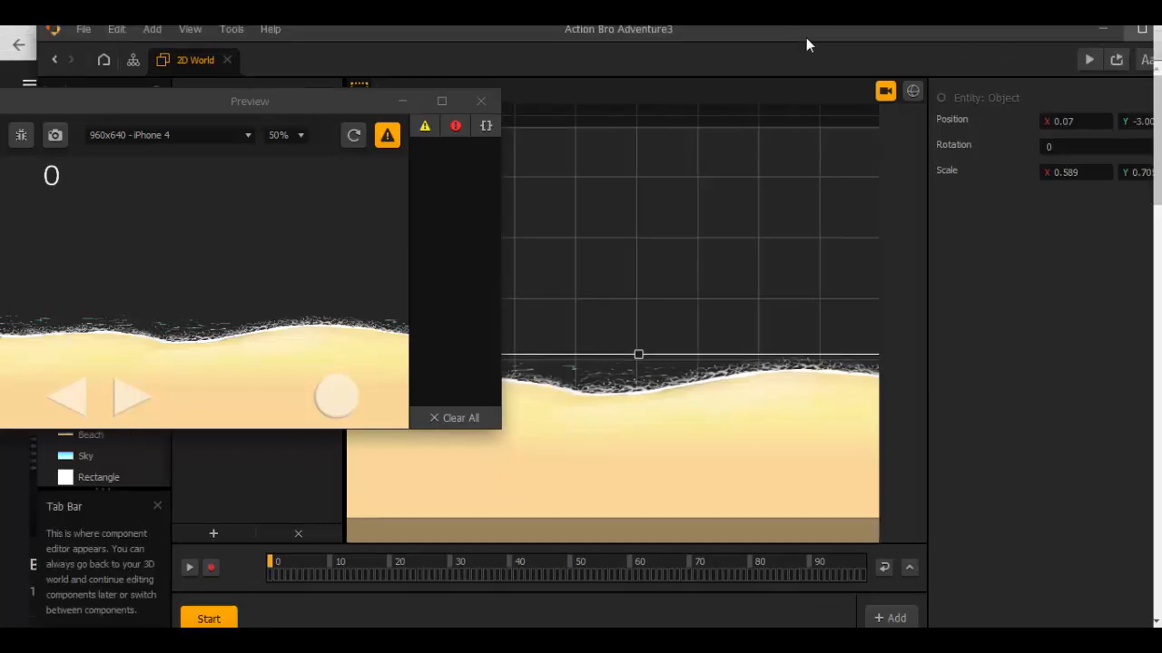
{"action": "double_click", "coordinate": [806, 37]}
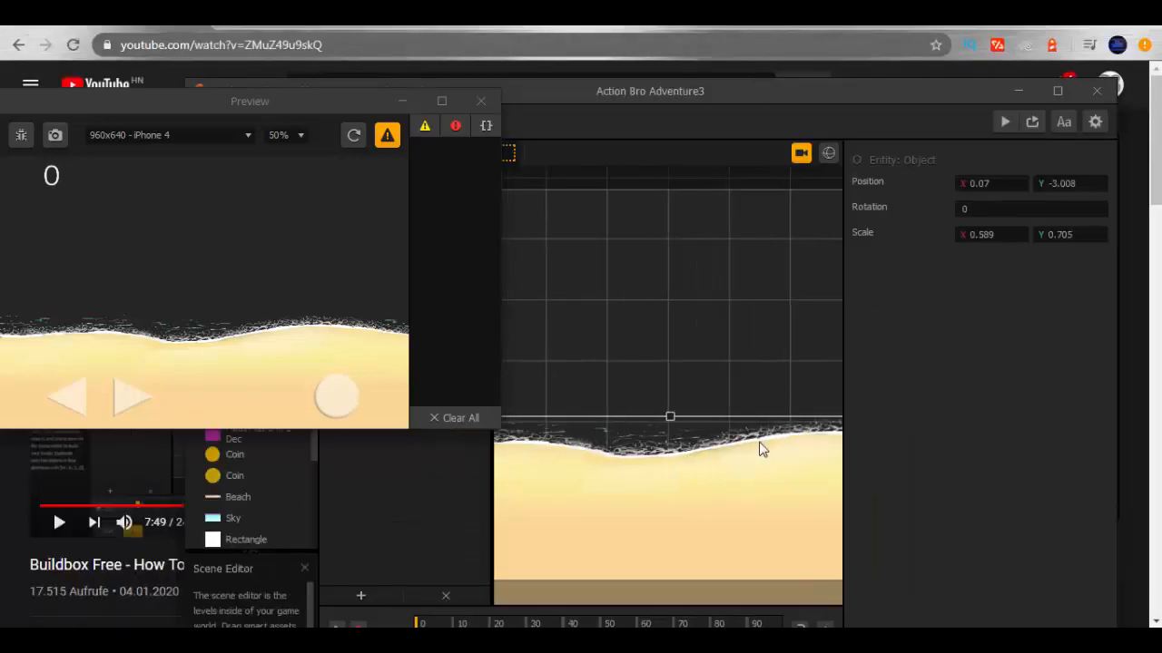
{"action": "left_click_drag", "start_coordinate": [838, 85], "coordinate": [924, 54]}
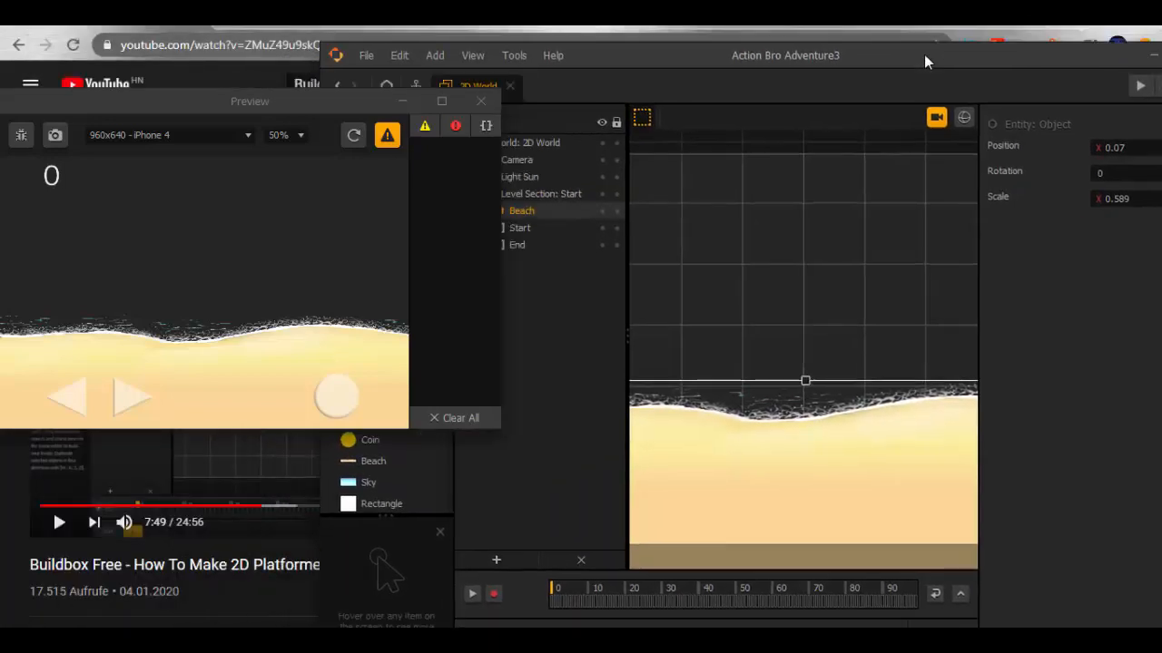
{"action": "scroll", "coordinate": [816, 412], "scroll_direction": "down", "scroll_amount": 2}
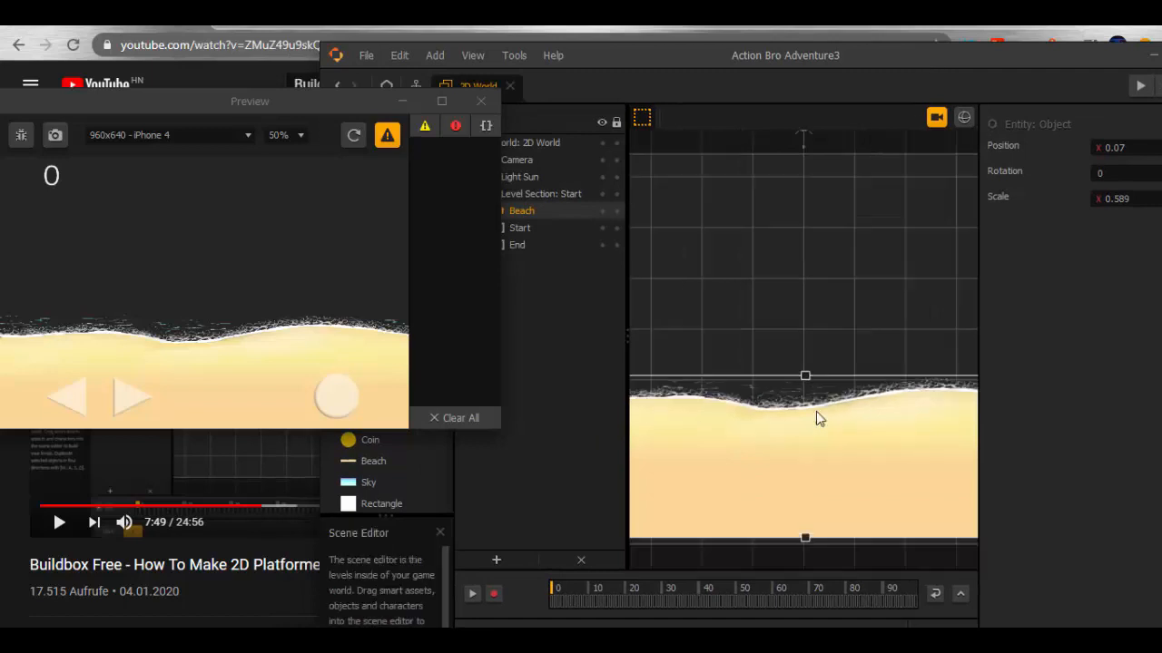
{"action": "scroll", "coordinate": [816, 412], "scroll_direction": "down", "scroll_amount": 1}
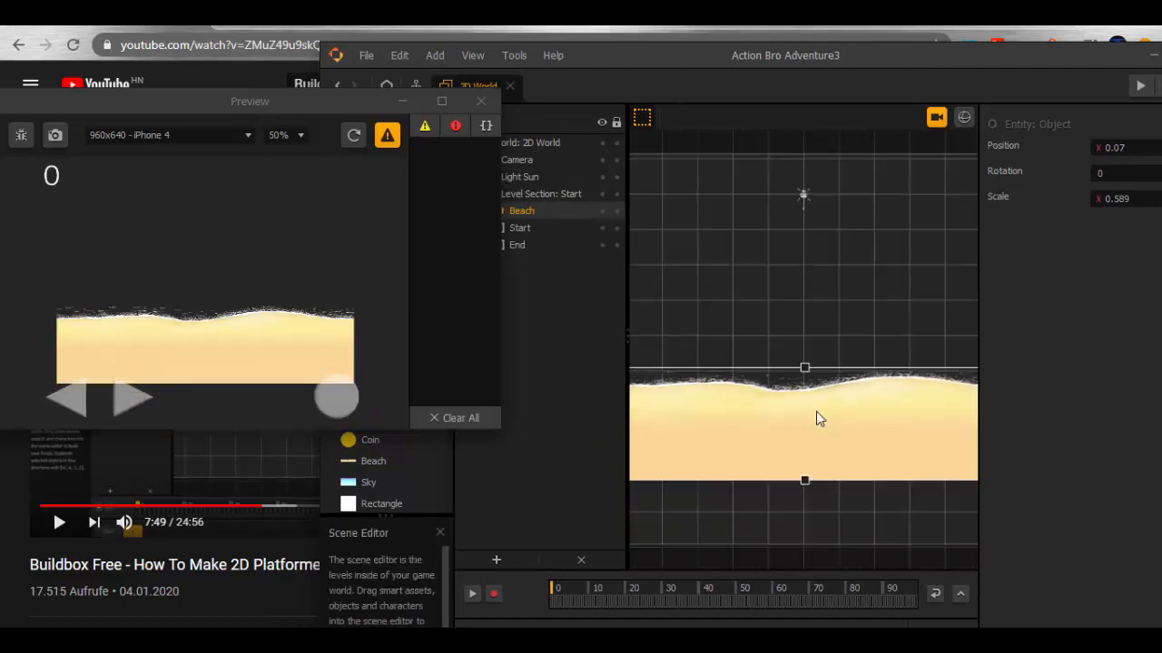
{"action": "scroll", "coordinate": [816, 412], "scroll_direction": "up", "scroll_amount": 1}
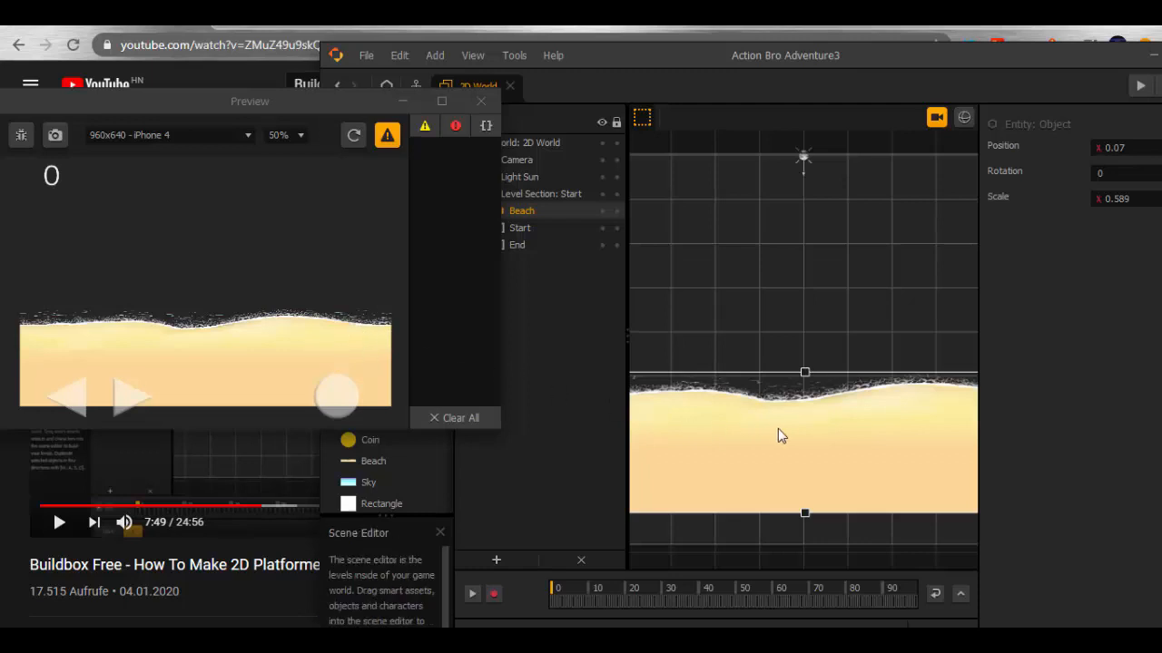
{"action": "mouse_move", "coordinate": [783, 431]}
{"action": "middle_mouse_down"}
{"action": "mouse_move", "coordinate": [793, 449]}
{"action": "mouse_move", "coordinate": [783, 447]}
{"action": "middle_mouse_up"}
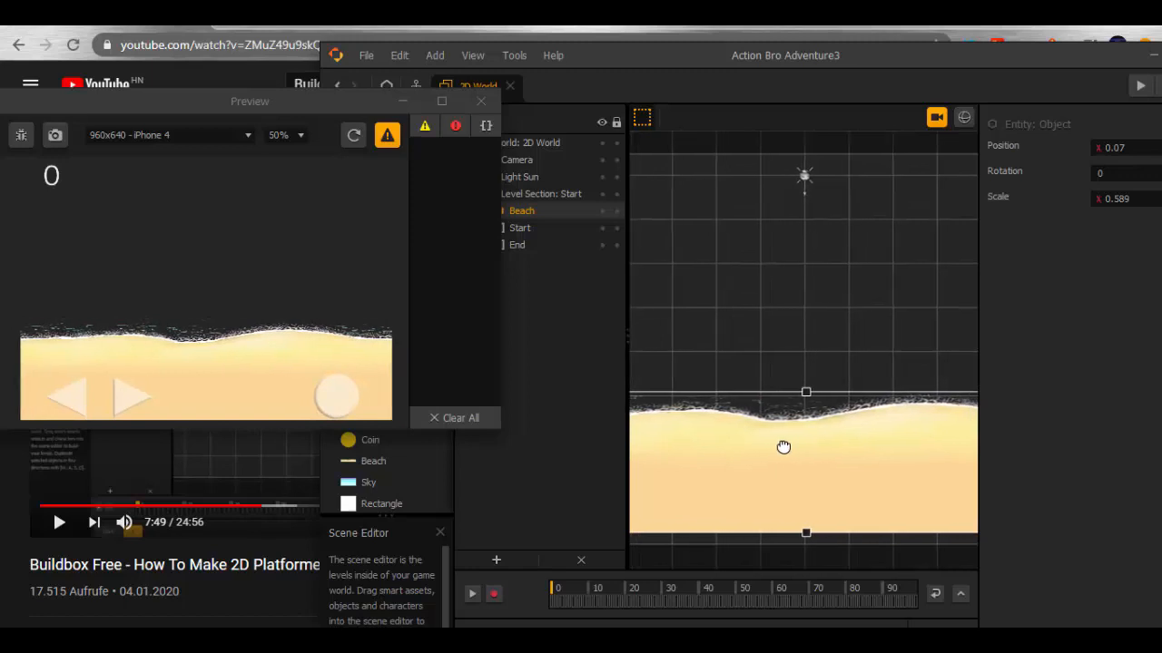
{"action": "scroll", "coordinate": [786, 449], "scroll_direction": "down", "scroll_amount": 5}
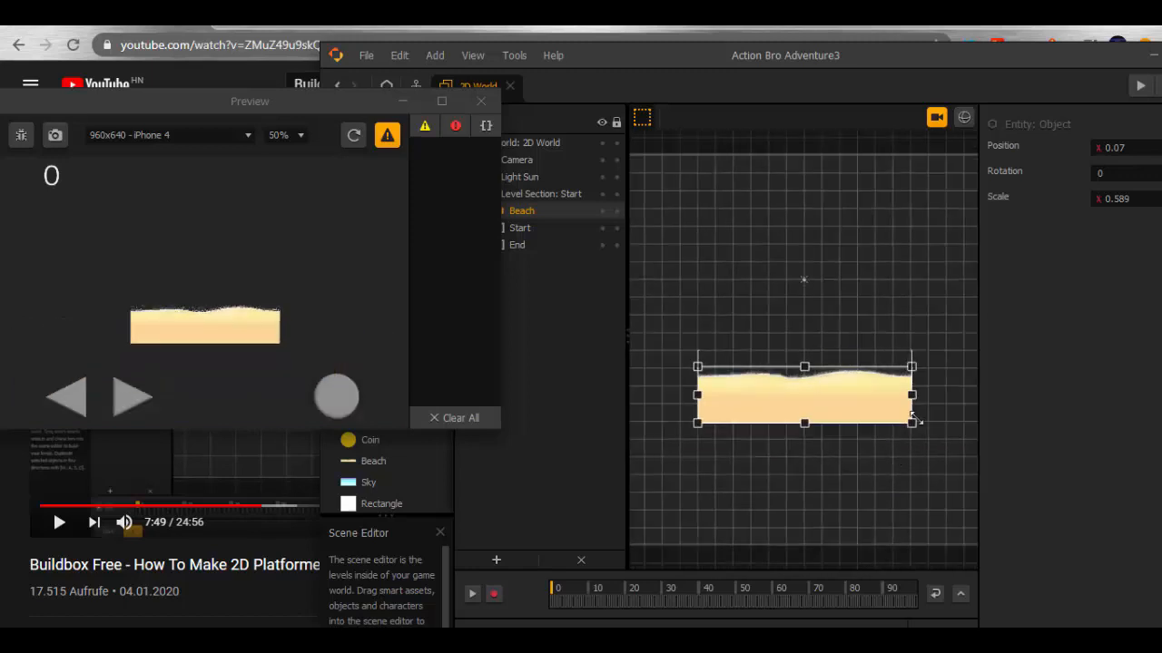
{"action": "middle_click_drag", "start_coordinate": [725, 462], "coordinate": [737, 459]}
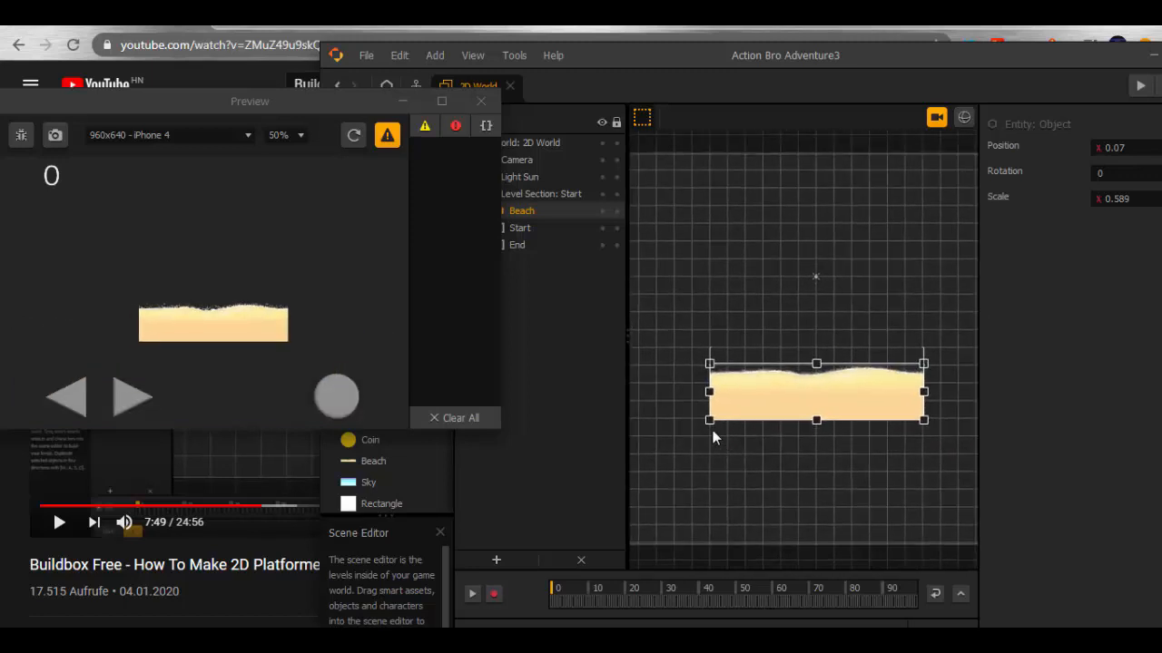
Step: Stretch the Beach past both level borders to a scale of about 0.97 by 0.93 and lower it to about Y -5.3
{"action": "left_click_drag", "start_coordinate": [708, 391], "coordinate": [667, 391]}
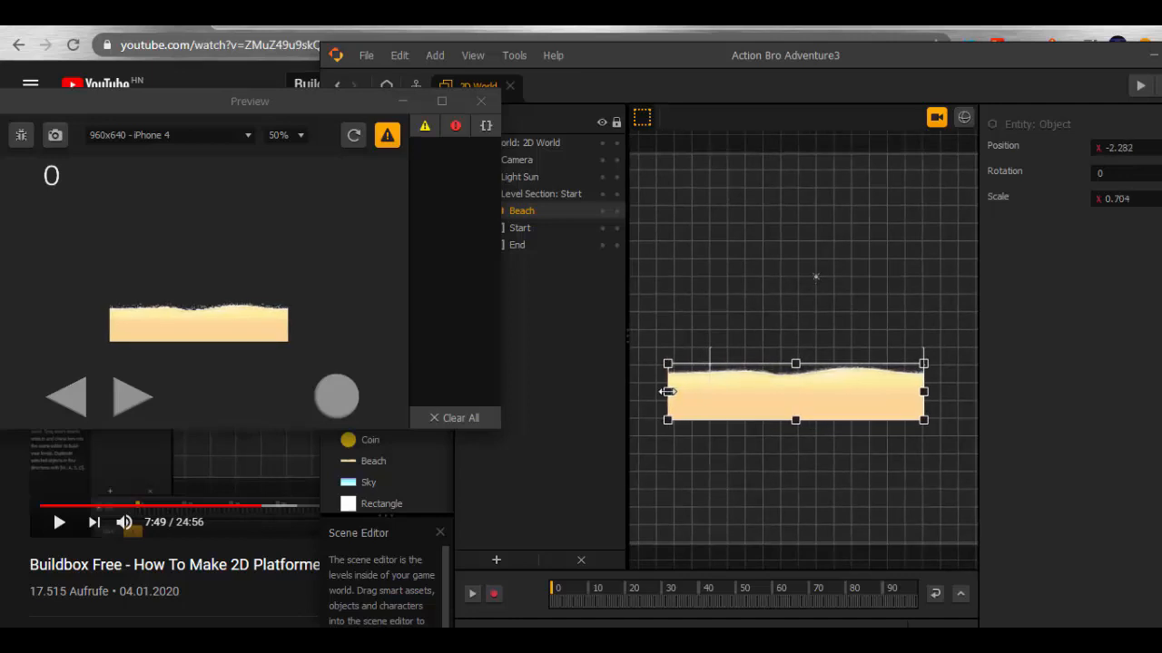
{"action": "scroll", "coordinate": [736, 434], "scroll_direction": "up", "scroll_amount": 3}
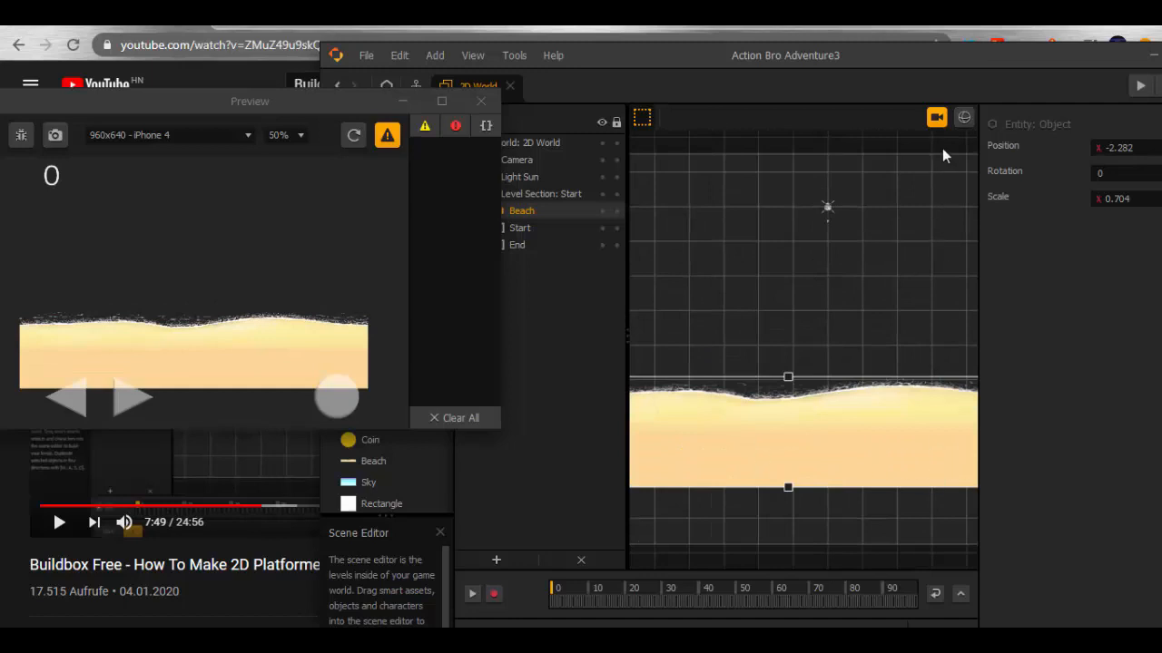
{"action": "middle_click_drag", "start_coordinate": [910, 451], "coordinate": [752, 440]}
{"action": "middle_click_drag", "start_coordinate": [877, 442], "coordinate": [923, 442]}
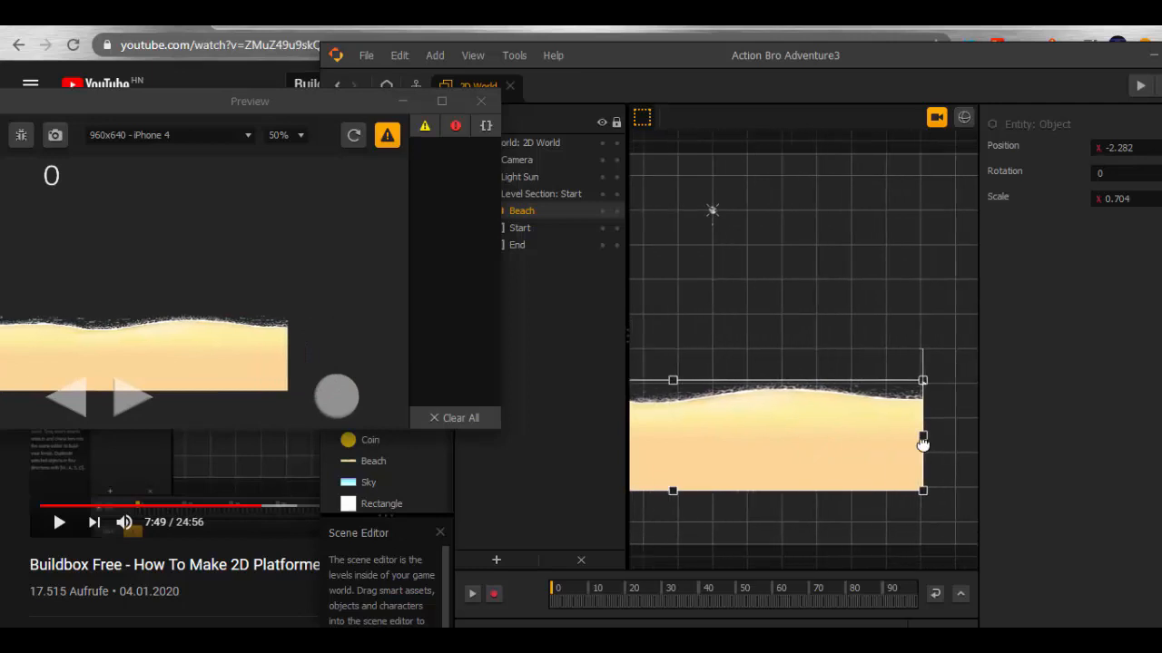
{"action": "left_click_drag", "start_coordinate": [924, 443], "coordinate": [1114, 445]}
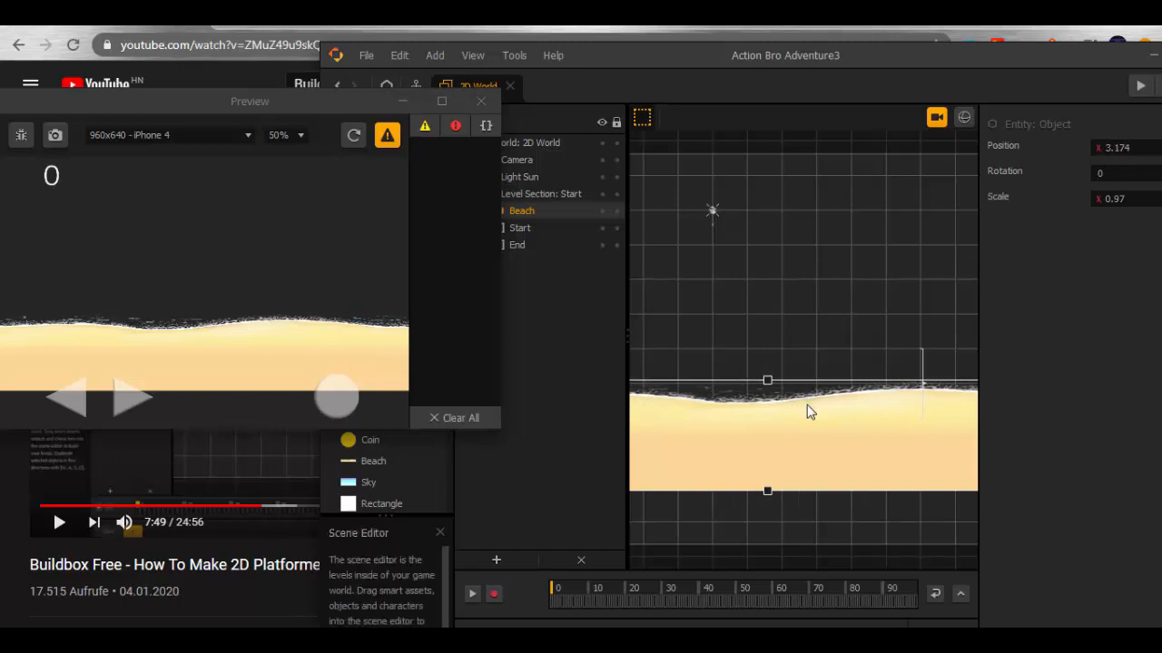
{"action": "left_click_drag", "start_coordinate": [793, 443], "coordinate": [793, 500]}
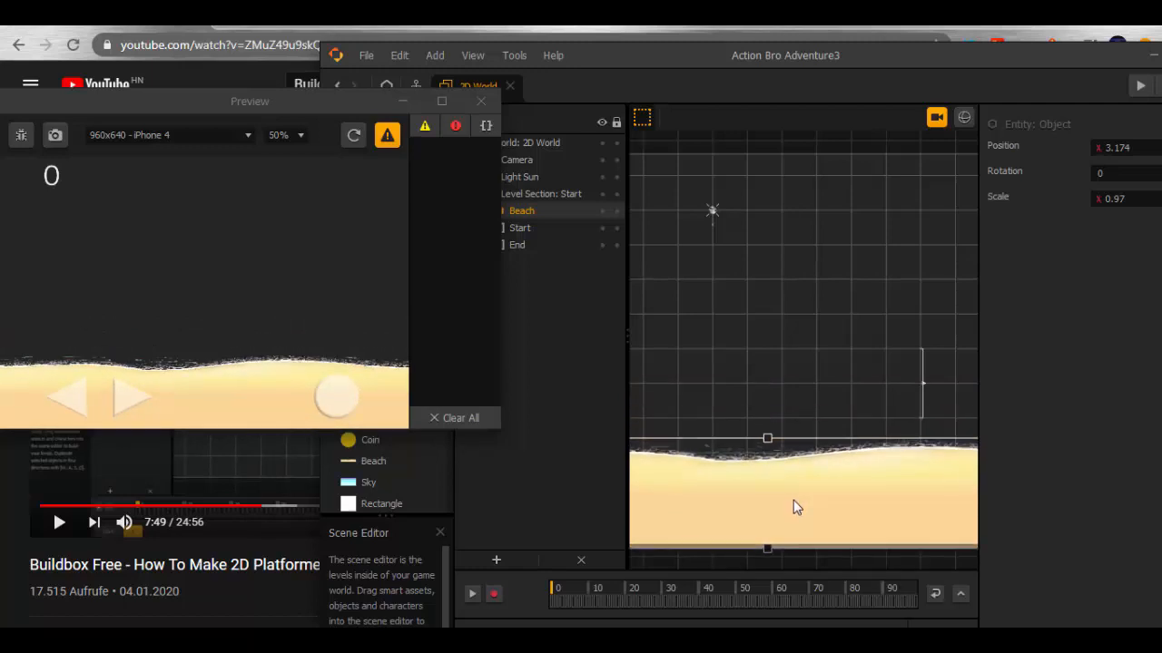
{"action": "left_click_drag", "start_coordinate": [767, 440], "coordinate": [768, 405]}
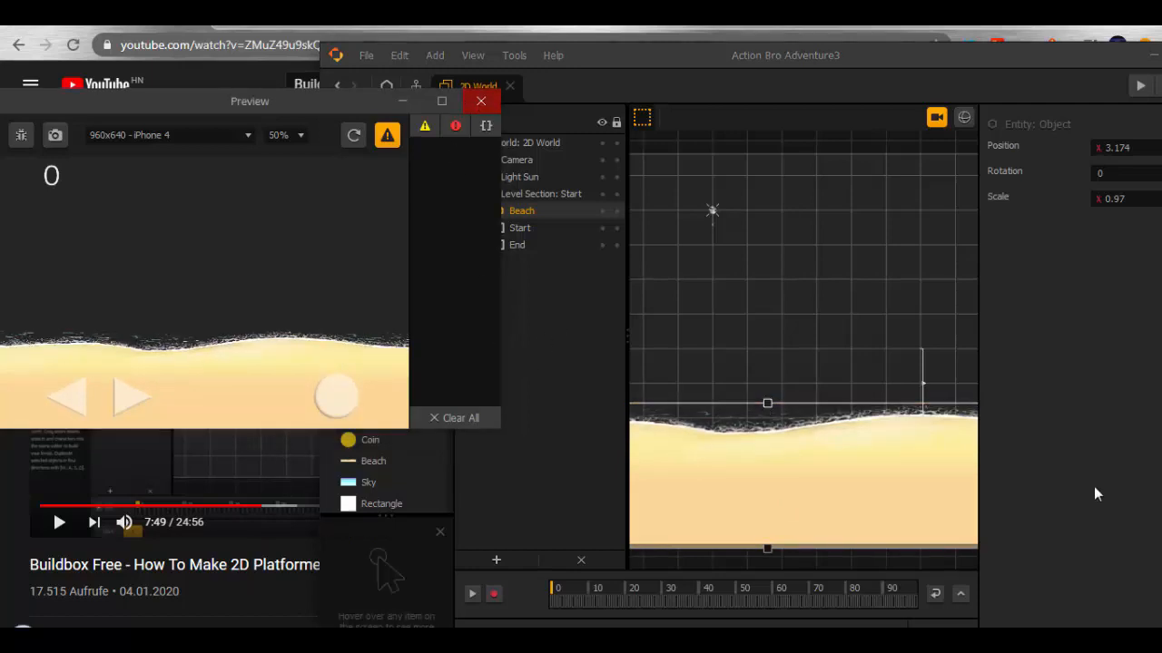
Step: Leave the camera view and game preview, maximize the editor window again and deselect the Beach
{"action": "left_click", "coordinate": [937, 117]}
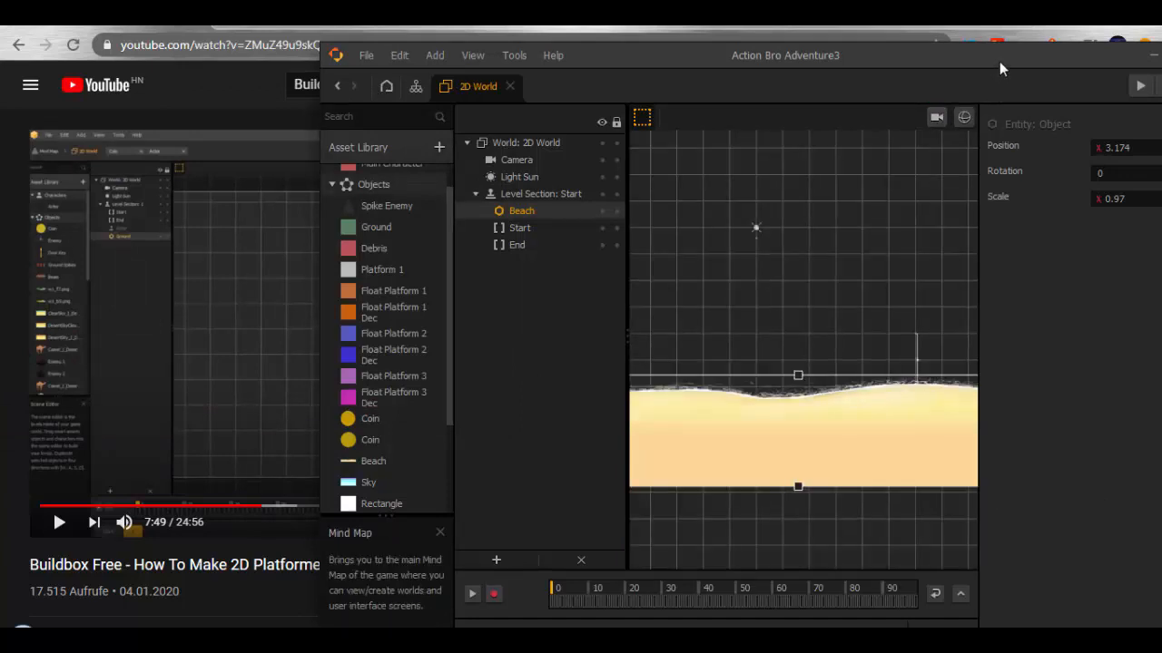
{"action": "left_click_drag", "start_coordinate": [999, 61], "coordinate": [861, 53]}
{"action": "left_click", "coordinate": [1056, 48]}
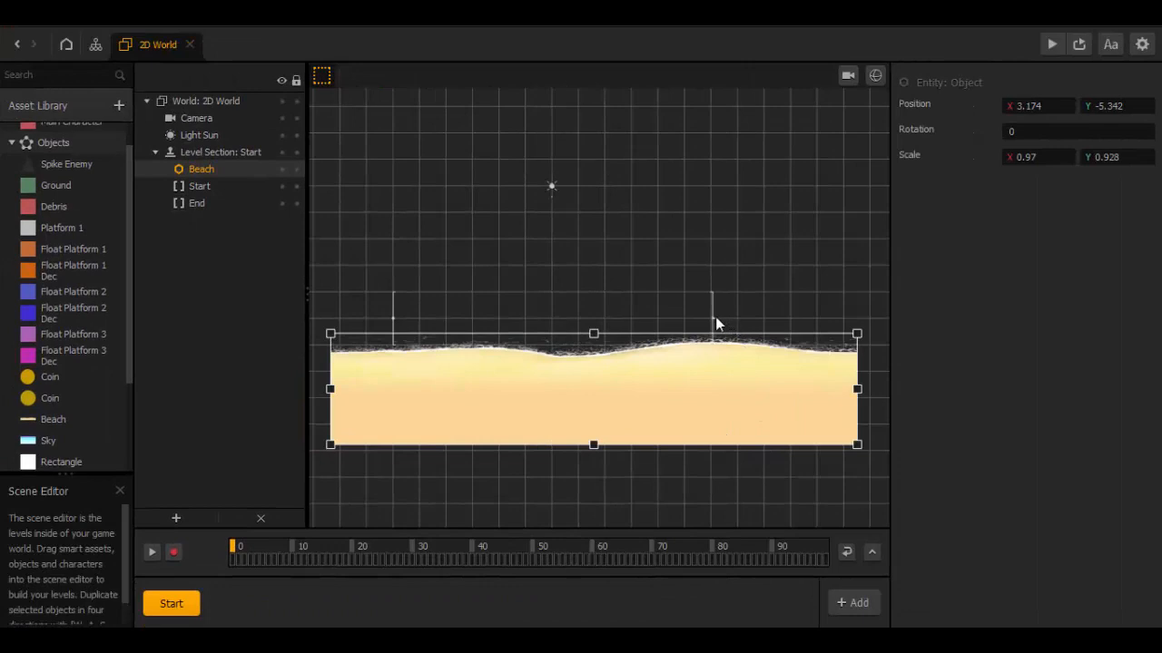
{"action": "left_click", "coordinate": [712, 319]}
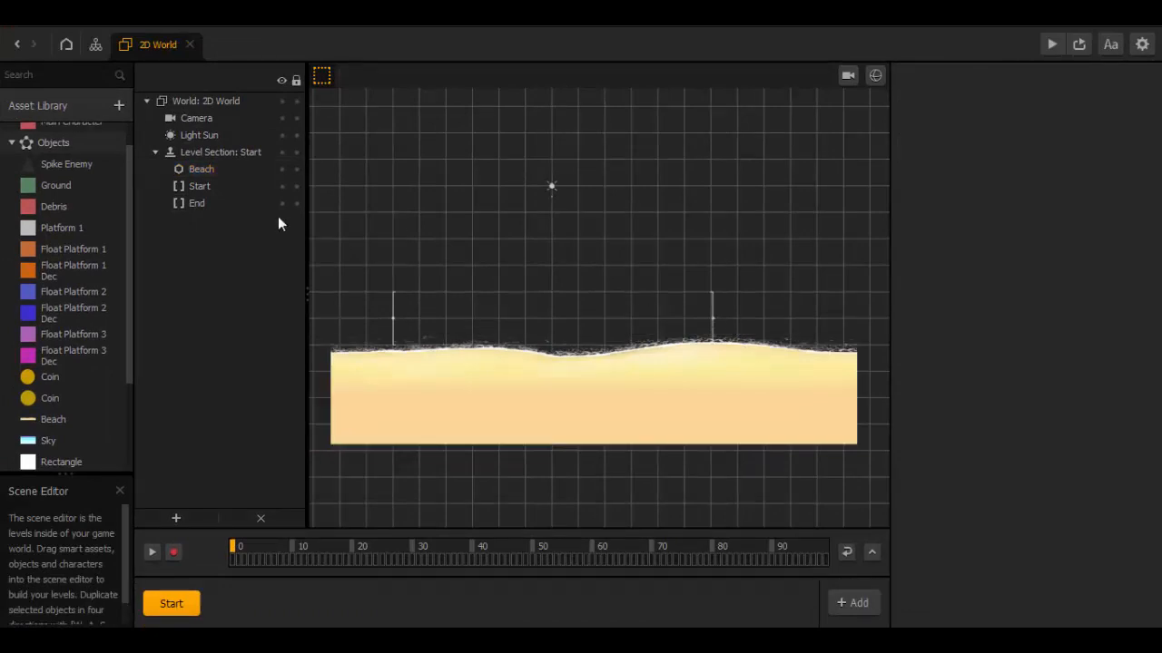
Step: Move the Start level border out to the Beach's left end, at about X -16.7
{"action": "left_click", "coordinate": [199, 183]}
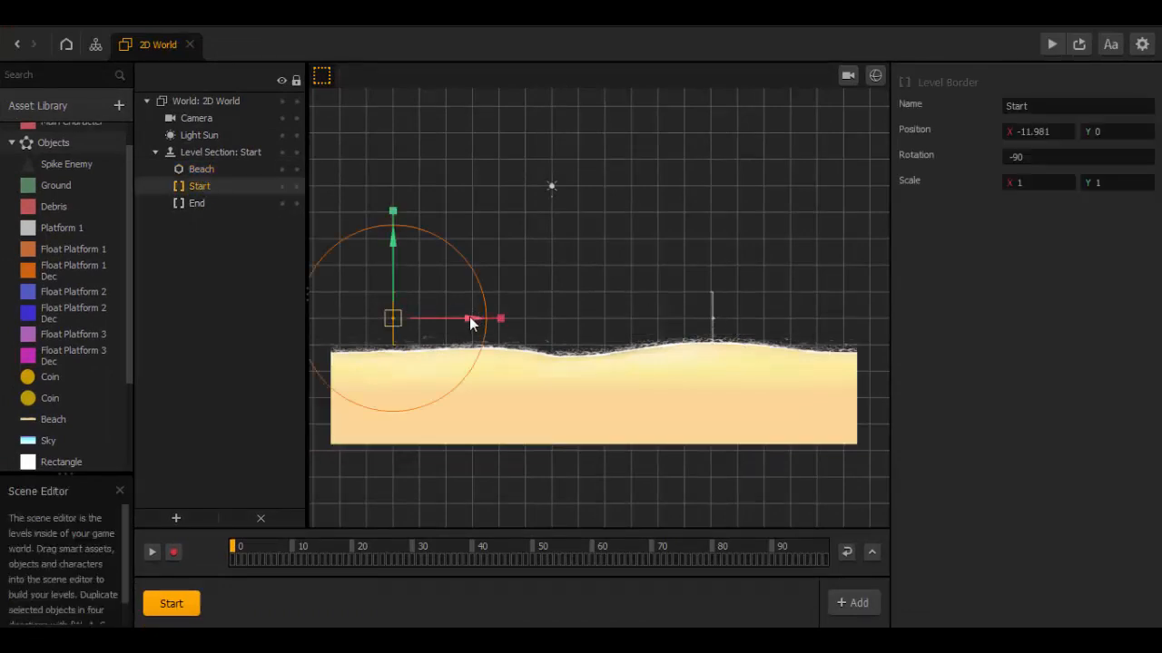
{"action": "left_click_drag", "start_coordinate": [471, 324], "coordinate": [417, 318]}
{"action": "right_click_drag", "start_coordinate": [363, 423], "coordinate": [562, 423]}
{"action": "scroll", "coordinate": [462, 437], "scroll_direction": "up", "scroll_amount": 4}
{"action": "right_click_drag", "start_coordinate": [443, 381], "coordinate": [581, 330]}
{"action": "scroll", "coordinate": [668, 296], "scroll_direction": "up", "scroll_amount": 2}
{"action": "scroll", "coordinate": [668, 296], "scroll_direction": "up", "scroll_amount": 1}
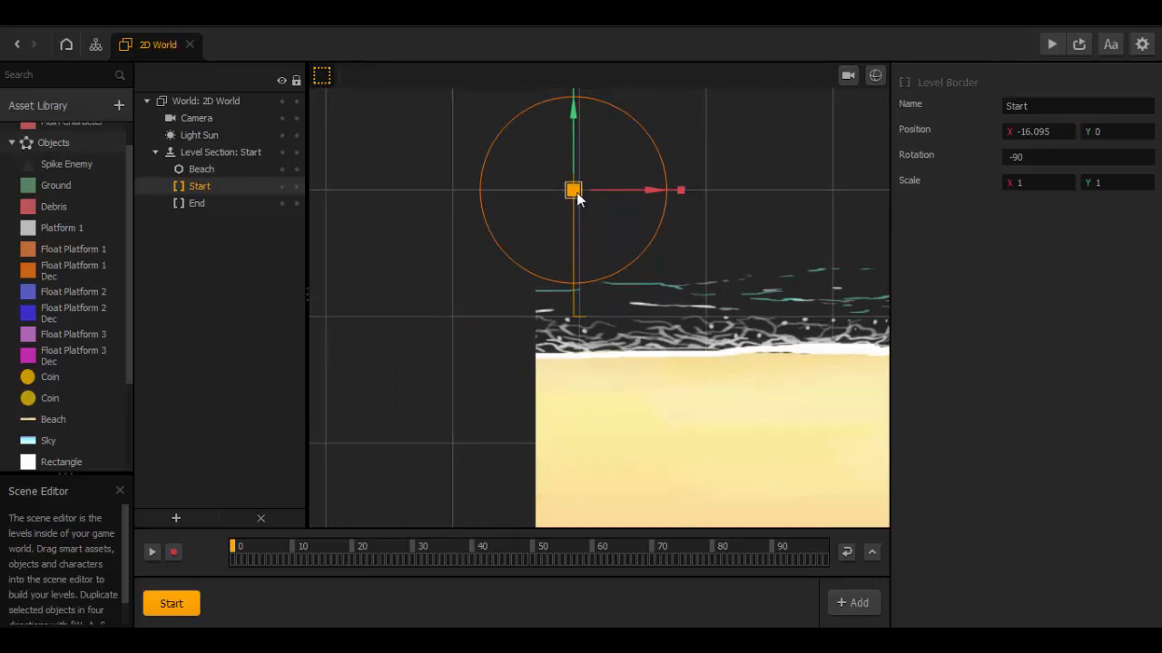
{"action": "left_click_drag", "start_coordinate": [649, 190], "coordinate": [610, 197]}
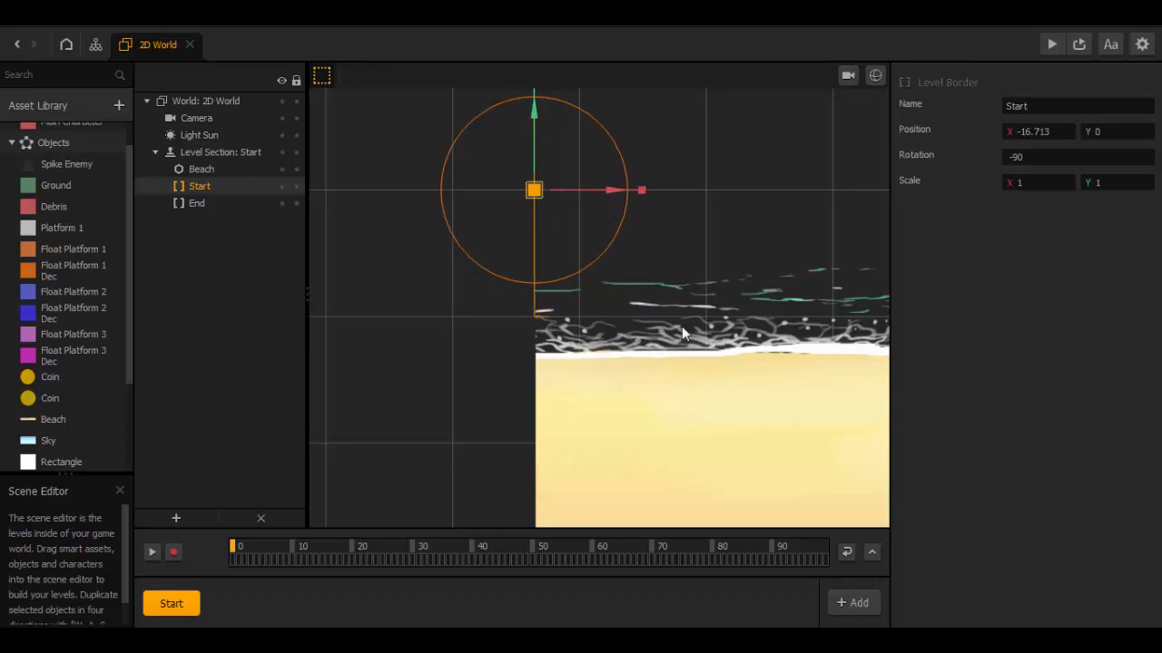
Step: Move the End level border out to the Beach's right end, at about X 23.05
{"action": "scroll", "coordinate": [766, 372], "scroll_direction": "down", "scroll_amount": 5}
{"action": "middle_click_drag", "start_coordinate": [766, 372], "coordinate": [443, 355]}
{"action": "middle_click_drag", "start_coordinate": [757, 343], "coordinate": [437, 352]}
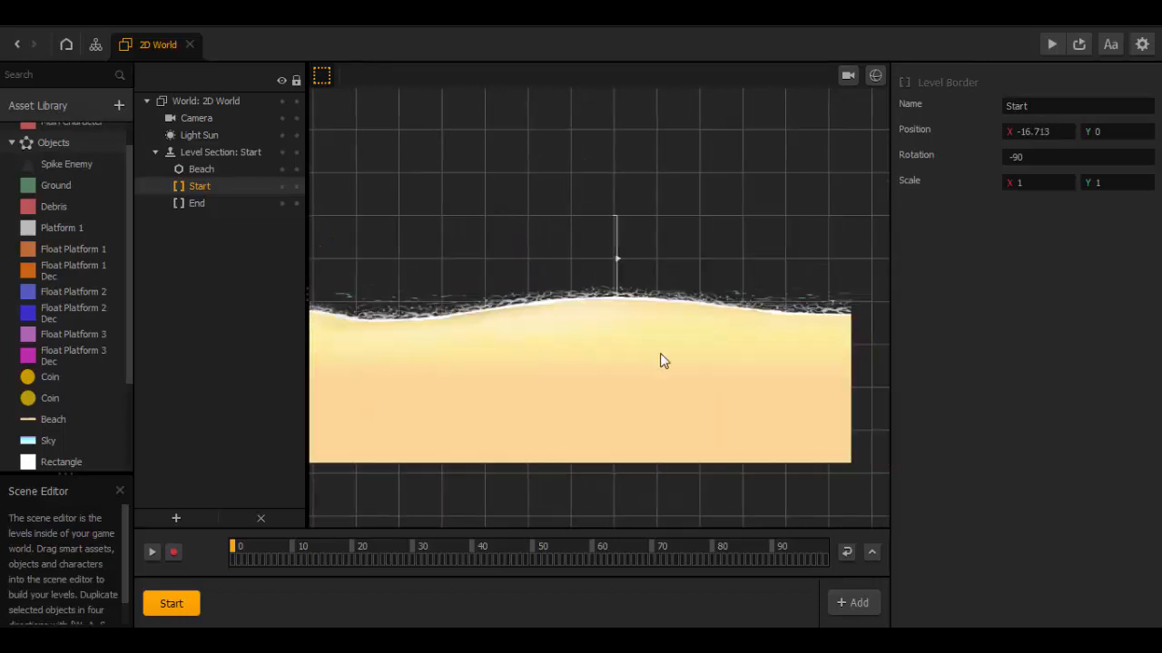
{"action": "scroll", "coordinate": [634, 219], "scroll_direction": "up", "scroll_amount": 2}
{"action": "left_click", "coordinate": [627, 229]}
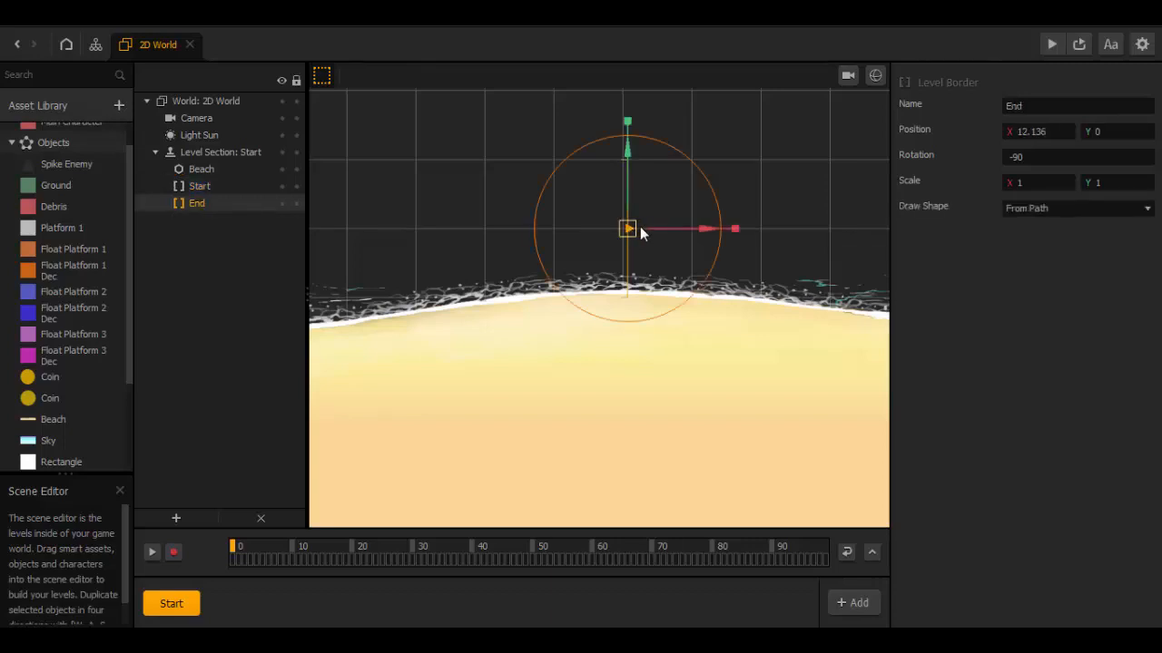
{"action": "middle_click_drag", "start_coordinate": [770, 309], "coordinate": [533, 314]}
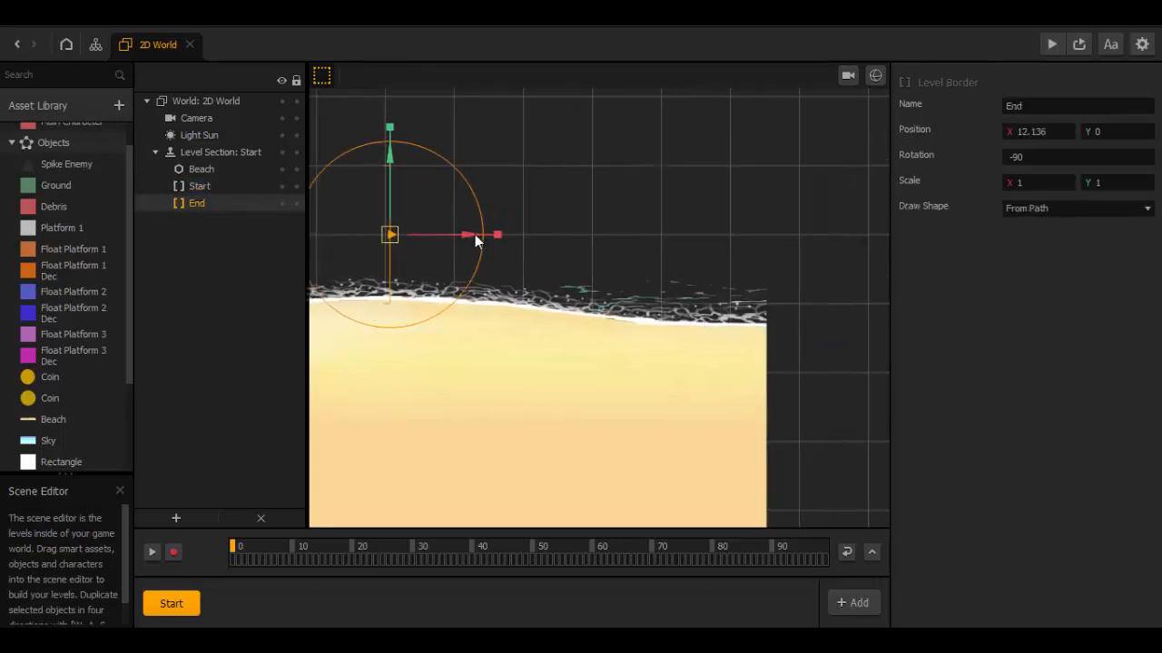
{"action": "left_click_drag", "start_coordinate": [475, 235], "coordinate": [848, 321]}
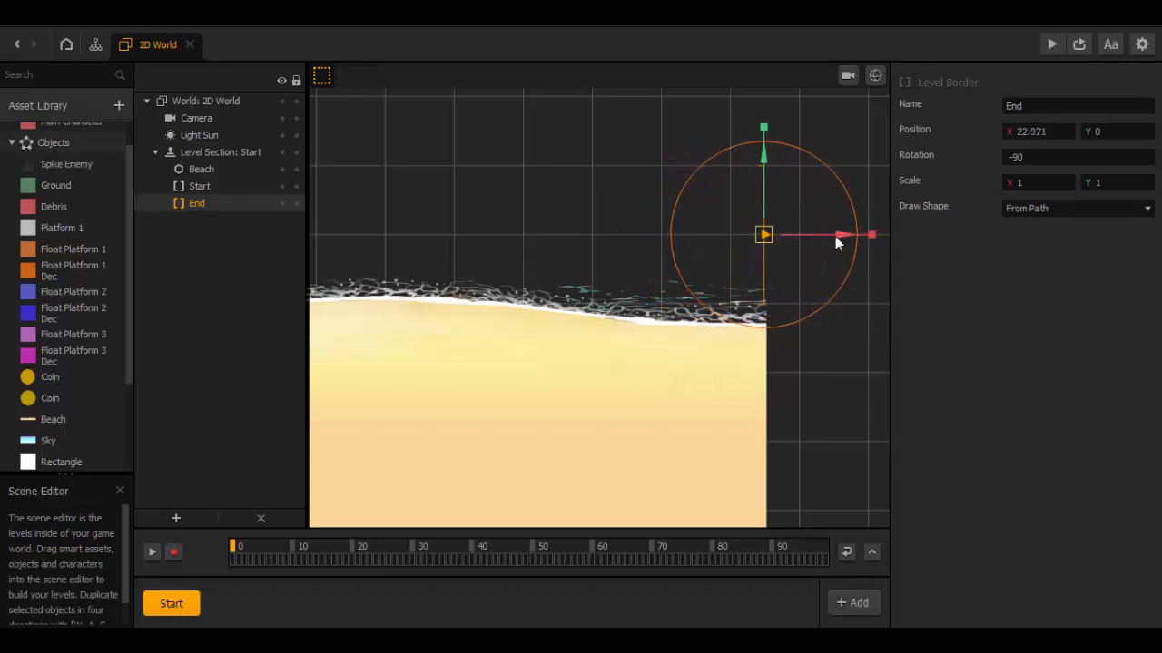
{"action": "left_click_drag", "start_coordinate": [835, 236], "coordinate": [837, 239]}
Step: Give the Beach object in the asset library the collision group Platform and Static physics
{"action": "scroll", "coordinate": [630, 418], "scroll_direction": "down", "scroll_amount": 5}
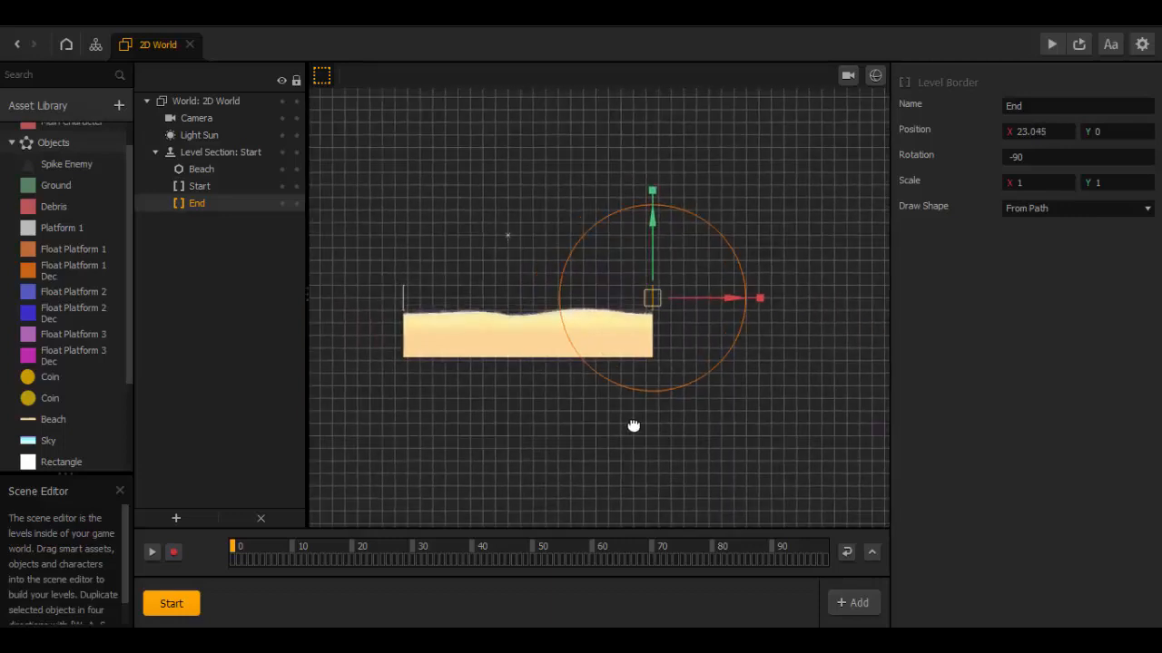
{"action": "middle_click_drag", "start_coordinate": [633, 426], "coordinate": [636, 415]}
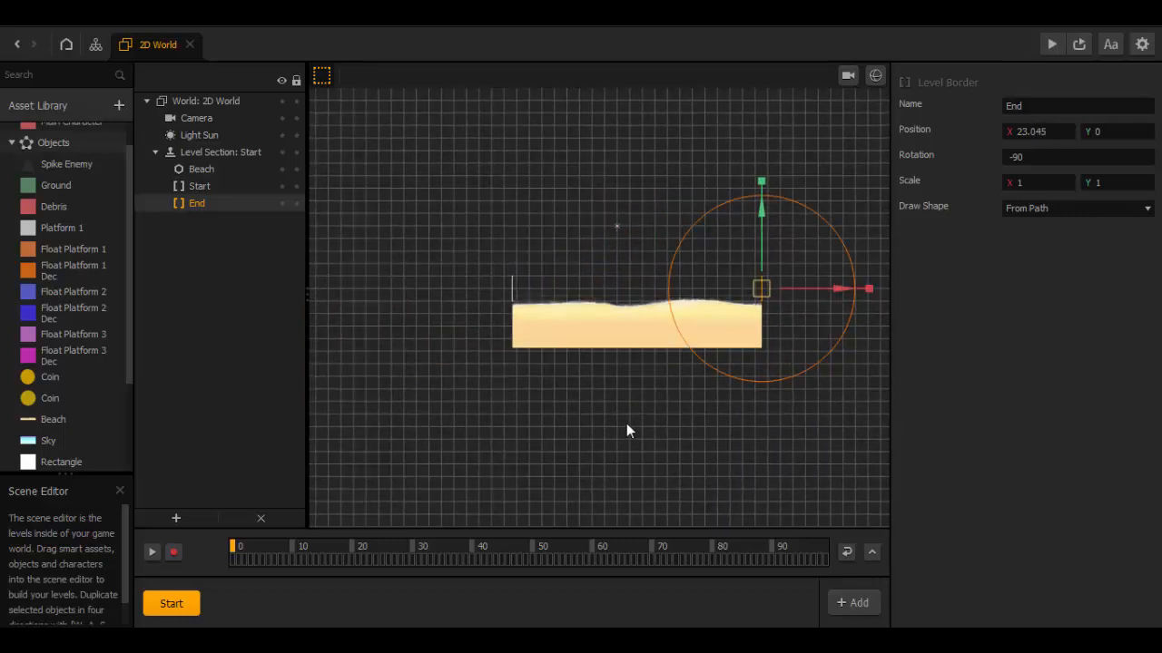
{"action": "scroll", "coordinate": [633, 410], "scroll_direction": "up", "scroll_amount": 3}
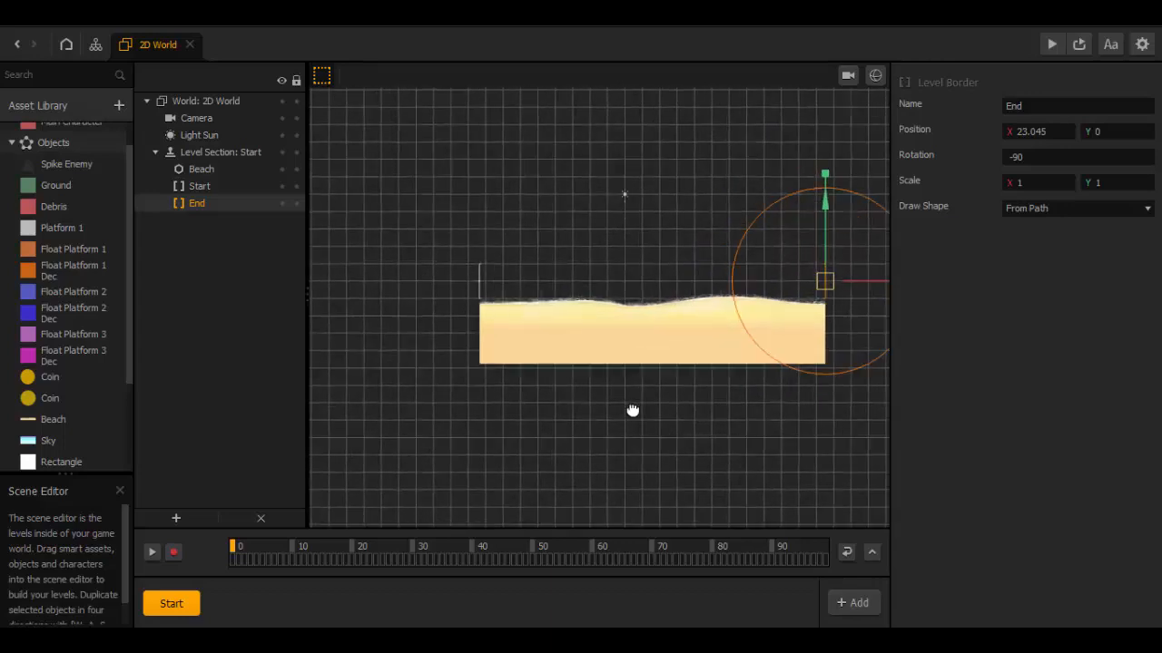
{"action": "middle_click_drag", "start_coordinate": [633, 410], "coordinate": [632, 425]}
{"action": "scroll", "coordinate": [633, 424], "scroll_direction": "up", "scroll_amount": 1}
{"action": "left_click", "coordinate": [591, 378]}
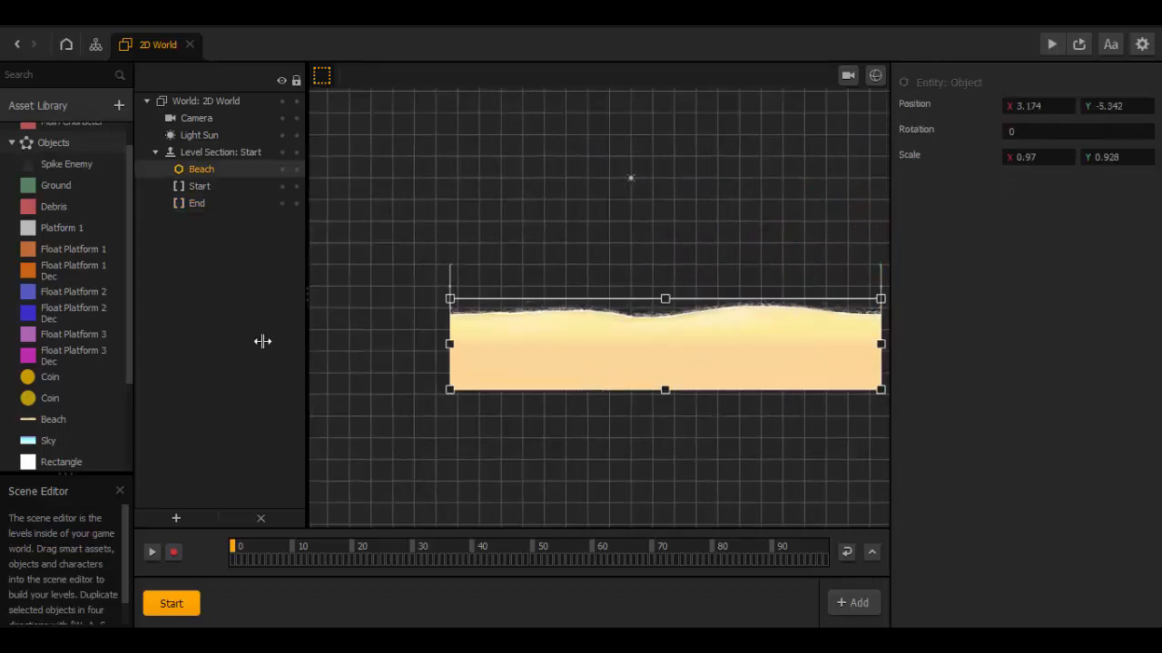
{"action": "scroll", "coordinate": [76, 342], "scroll_direction": "down", "scroll_amount": 3}
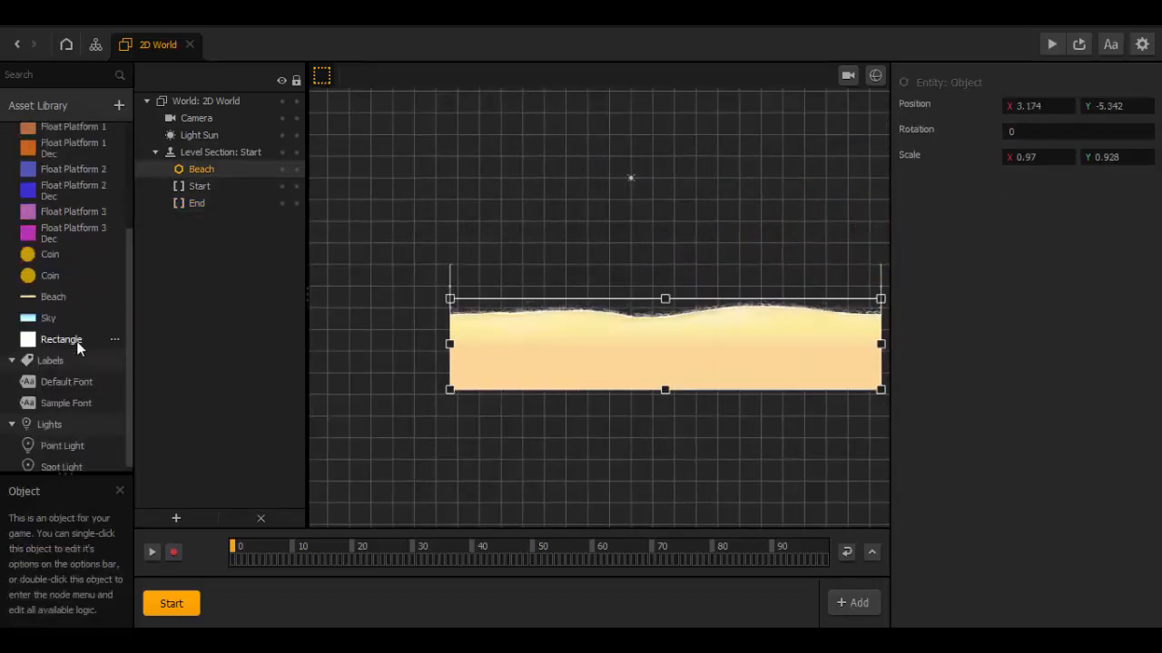
{"action": "left_click", "coordinate": [37, 301]}
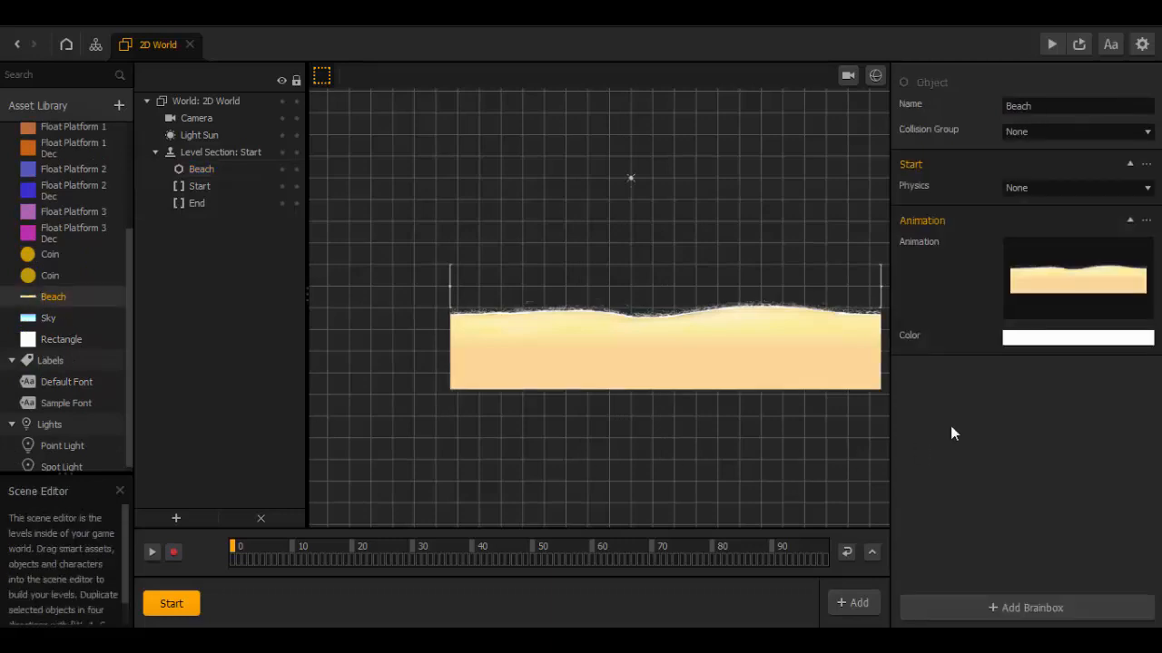
{"action": "mouse_move", "coordinate": [1086, 293]}
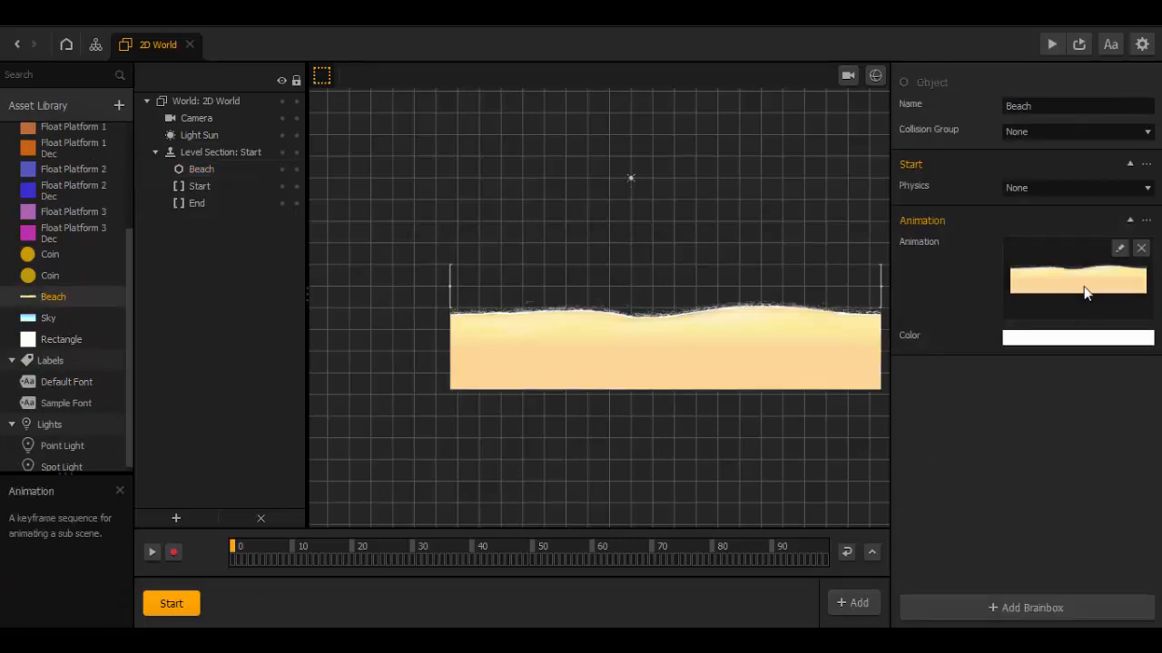
{"action": "left_click", "coordinate": [1009, 134]}
{"action": "left_click", "coordinate": [1036, 198]}
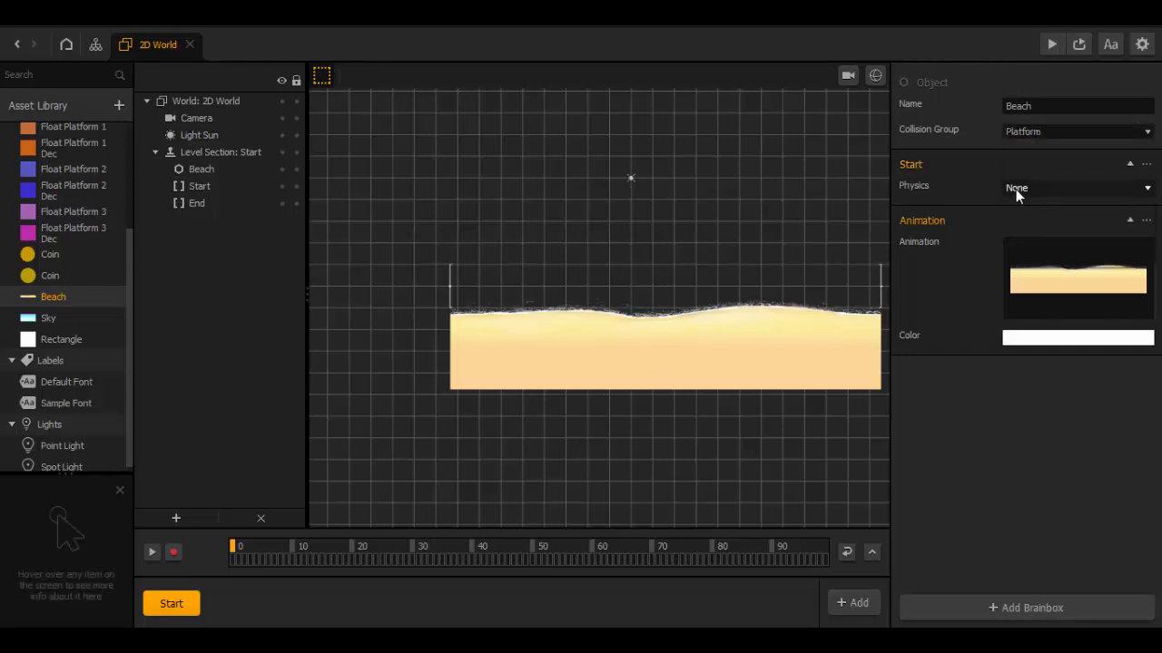
{"action": "left_click", "coordinate": [1016, 189]}
{"action": "left_click", "coordinate": [1026, 226]}
Step: Switch to collision shape editing and widen the Beach's collision cube in both directions to an X scale of about 18.5
{"action": "left_click", "coordinate": [876, 75]}
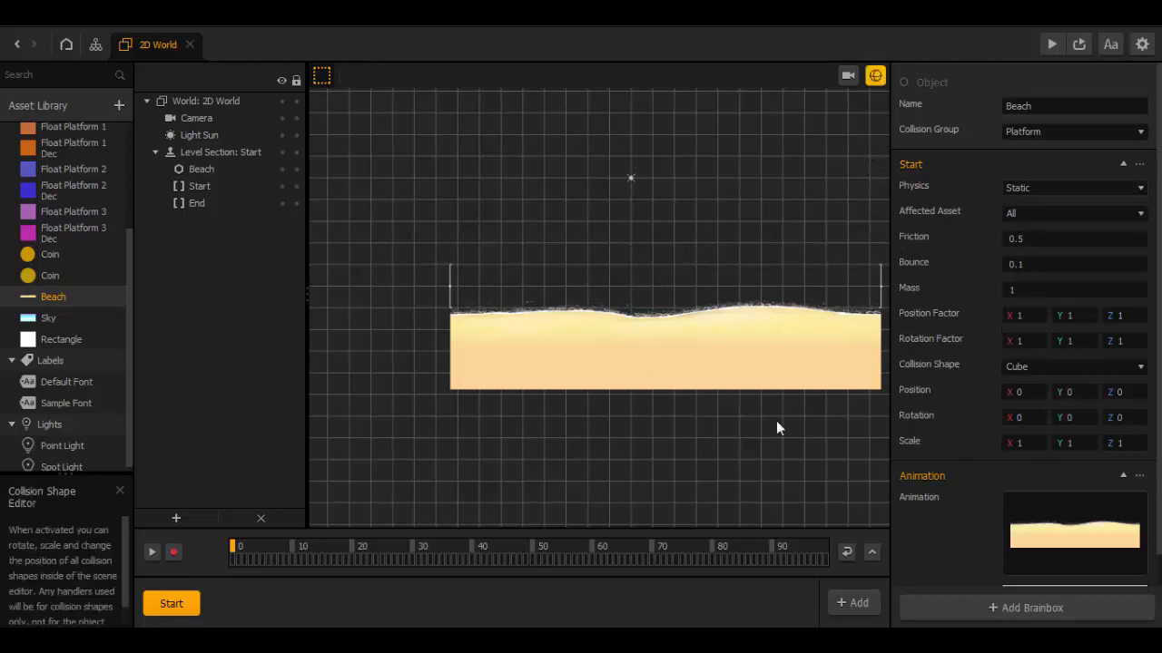
{"action": "left_click", "coordinate": [667, 340]}
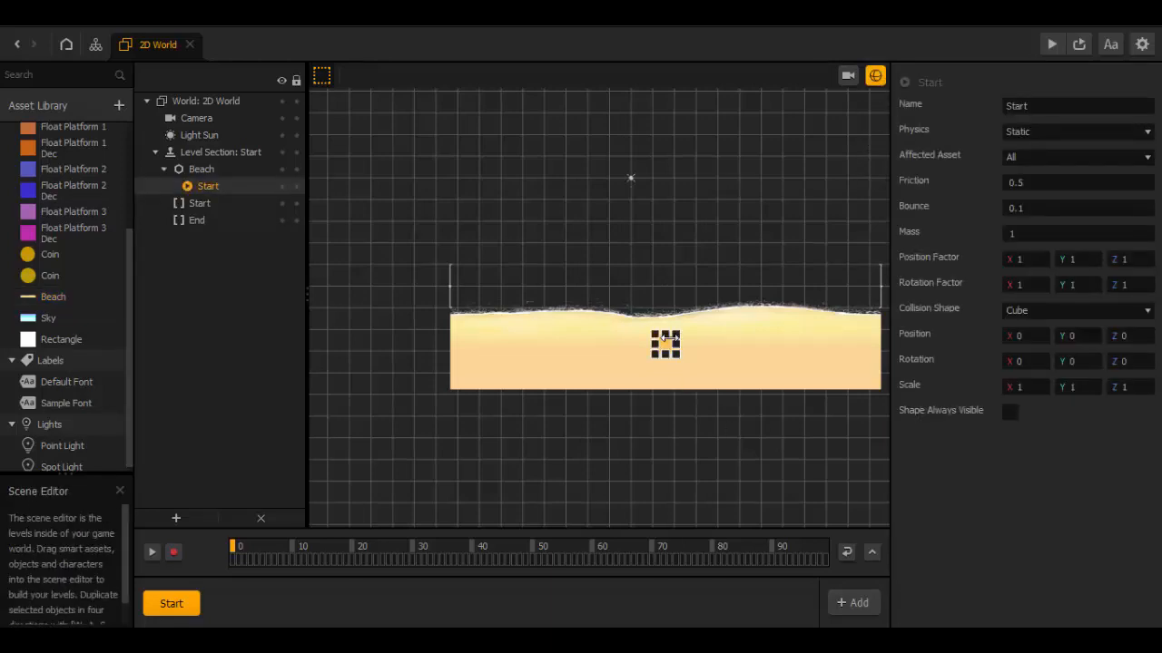
{"action": "left_click_drag", "start_coordinate": [674, 337], "coordinate": [841, 340]}
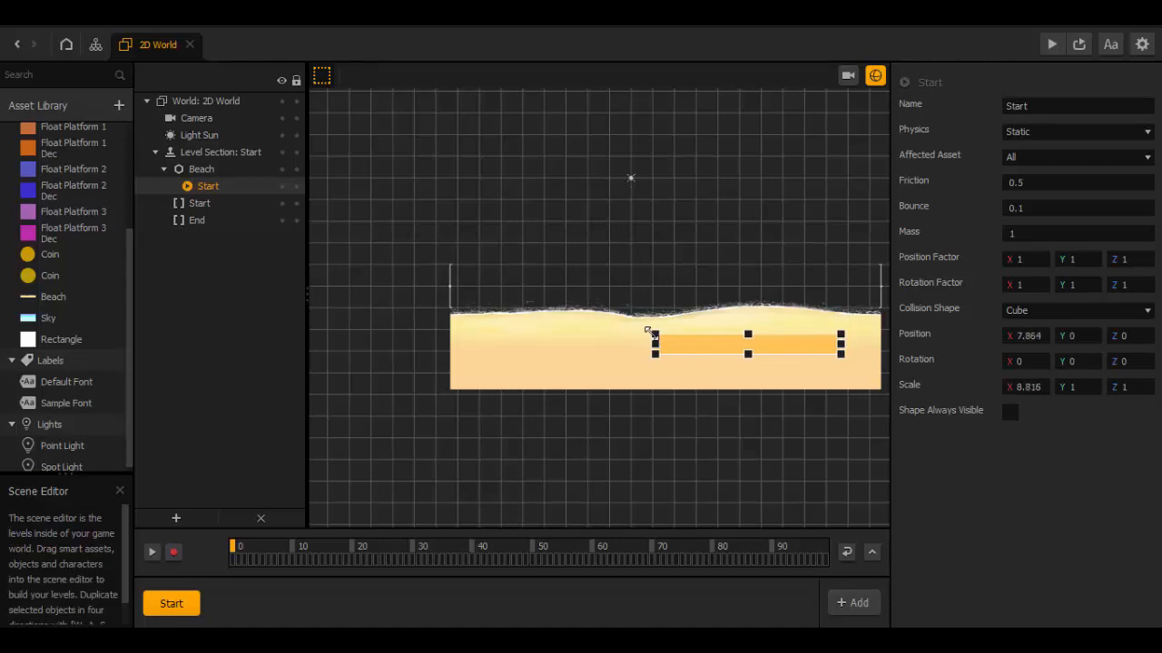
{"action": "left_click_drag", "start_coordinate": [648, 332], "coordinate": [448, 340]}
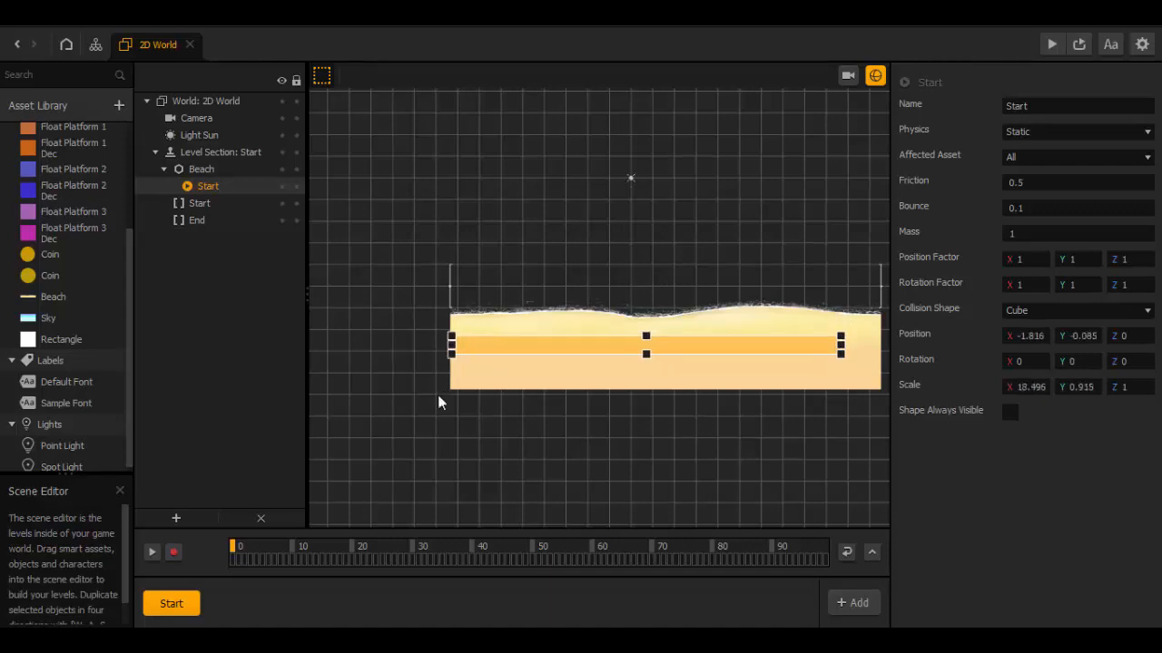
Step: Fit the collision cube's upper left corner to the Beach's left end and sand surface, scaling it to about 18.57 by 1.91
{"action": "scroll", "coordinate": [675, 347], "scroll_direction": "up", "scroll_amount": 5}
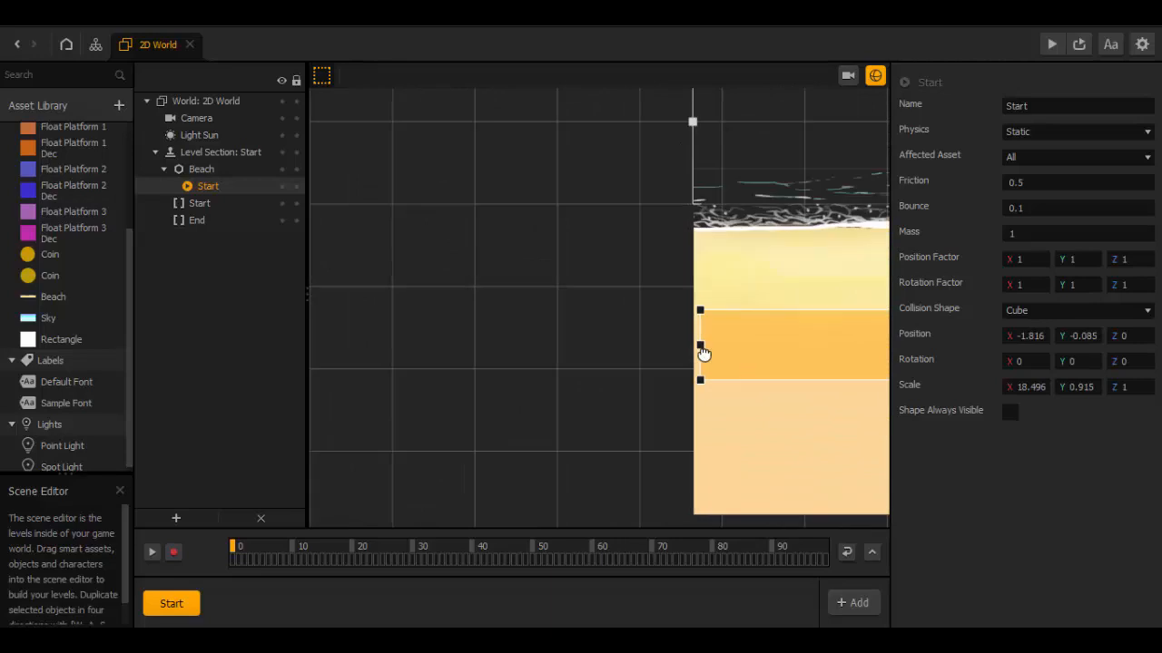
{"action": "middle_click_drag", "start_coordinate": [704, 354], "coordinate": [570, 386]}
{"action": "scroll", "coordinate": [595, 380], "scroll_direction": "up", "scroll_amount": 5}
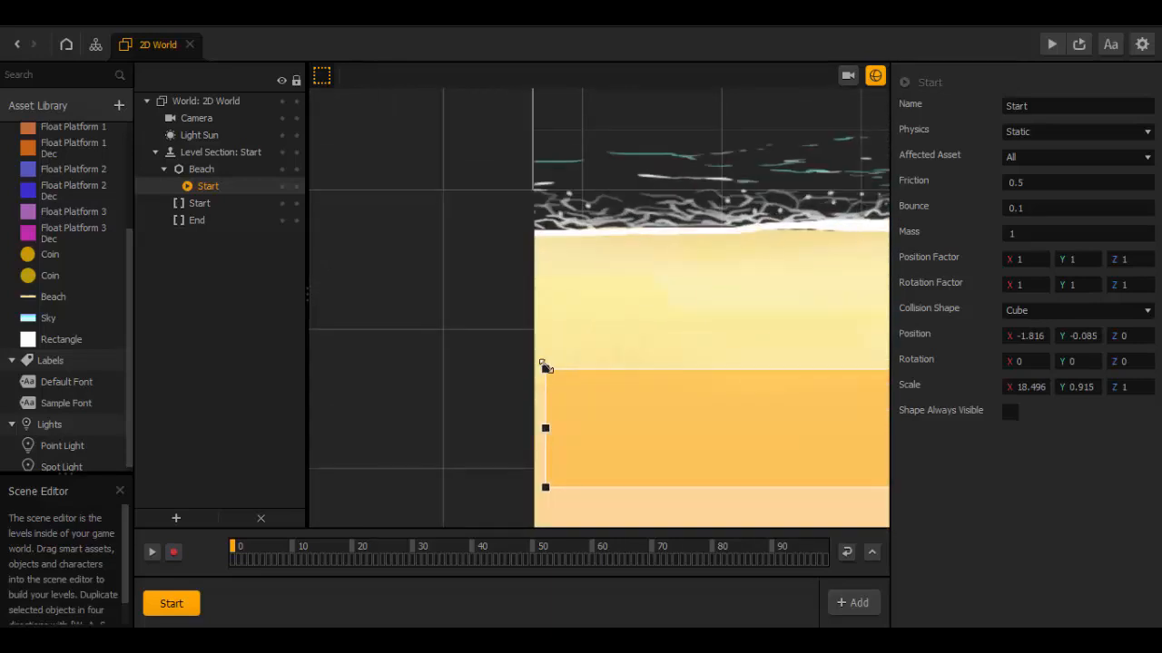
{"action": "left_click_drag", "start_coordinate": [544, 366], "coordinate": [536, 238]}
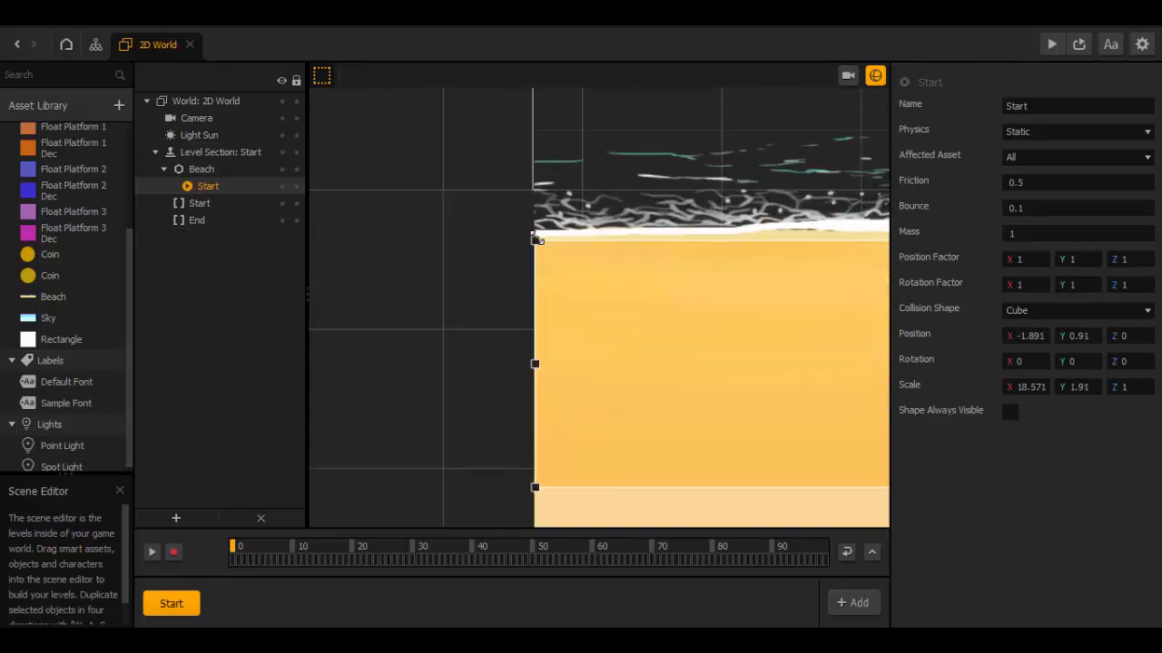
Step: Extend the collision cube's lower left corner slightly below the Beach's bottom edge, to a scale of about 18.58 by 3.85
{"action": "middle_click_drag", "start_coordinate": [697, 375], "coordinate": [643, 341]}
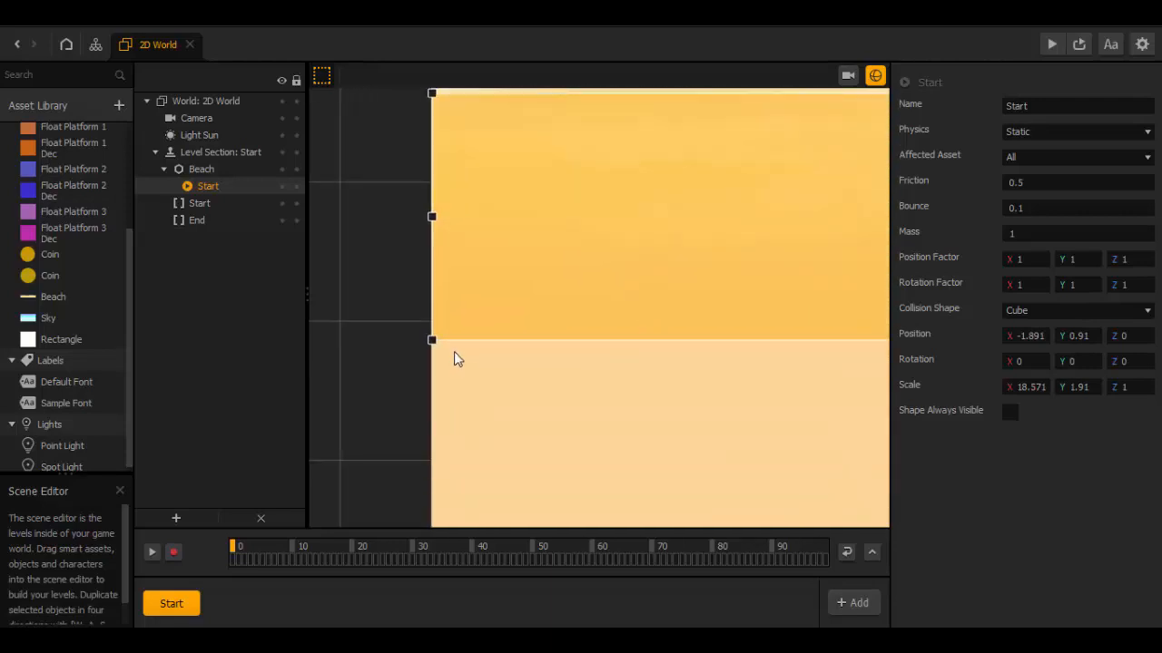
{"action": "scroll", "coordinate": [583, 385], "scroll_direction": "down", "scroll_amount": 2}
{"action": "middle_click_drag", "start_coordinate": [584, 363], "coordinate": [587, 274]}
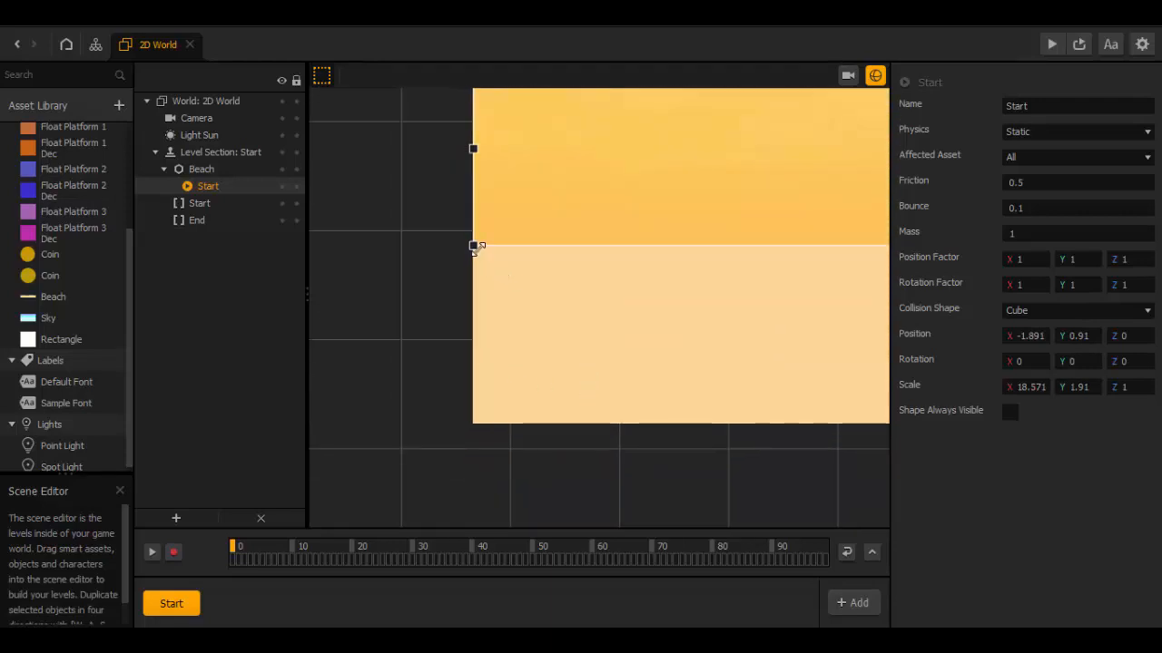
{"action": "left_click_drag", "start_coordinate": [473, 246], "coordinate": [475, 442]}
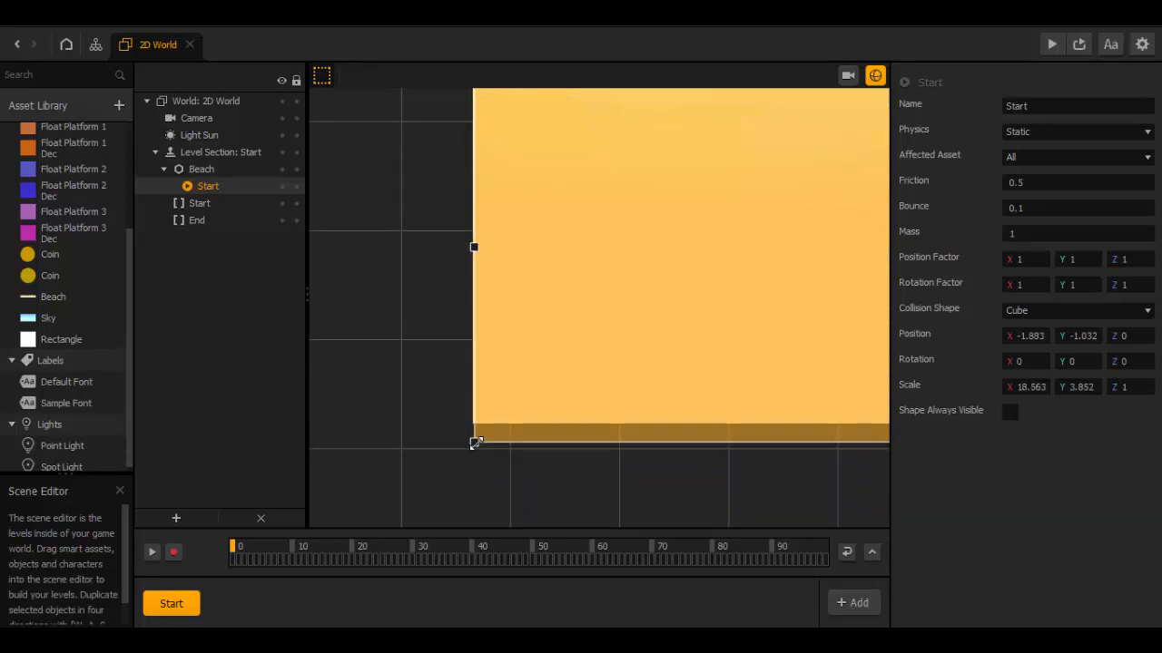
{"action": "scroll", "coordinate": [488, 474], "scroll_direction": "up", "scroll_amount": 5}
{"action": "scroll", "coordinate": [695, 314], "scroll_direction": "down", "scroll_amount": 3}
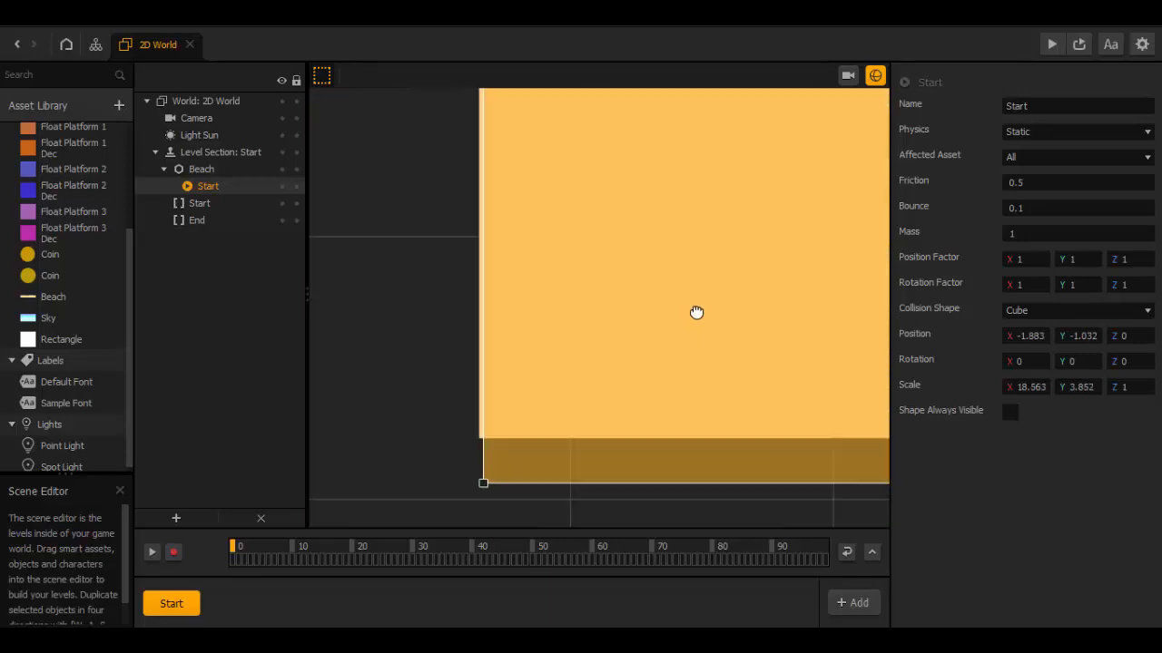
{"action": "left_click_drag", "start_coordinate": [511, 470], "coordinate": [508, 471]}
Step: Stretch the collision cube's right side to the Beach's right end, to an X scale of about 20.5
{"action": "scroll", "coordinate": [668, 420], "scroll_direction": "down", "scroll_amount": 5}
{"action": "middle_click_drag", "start_coordinate": [760, 394], "coordinate": [445, 394]}
{"action": "middle_click_drag", "start_coordinate": [674, 363], "coordinate": [399, 384]}
{"action": "middle_click_drag", "start_coordinate": [579, 384], "coordinate": [493, 381]}
{"action": "scroll", "coordinate": [618, 327], "scroll_direction": "up", "scroll_amount": 2}
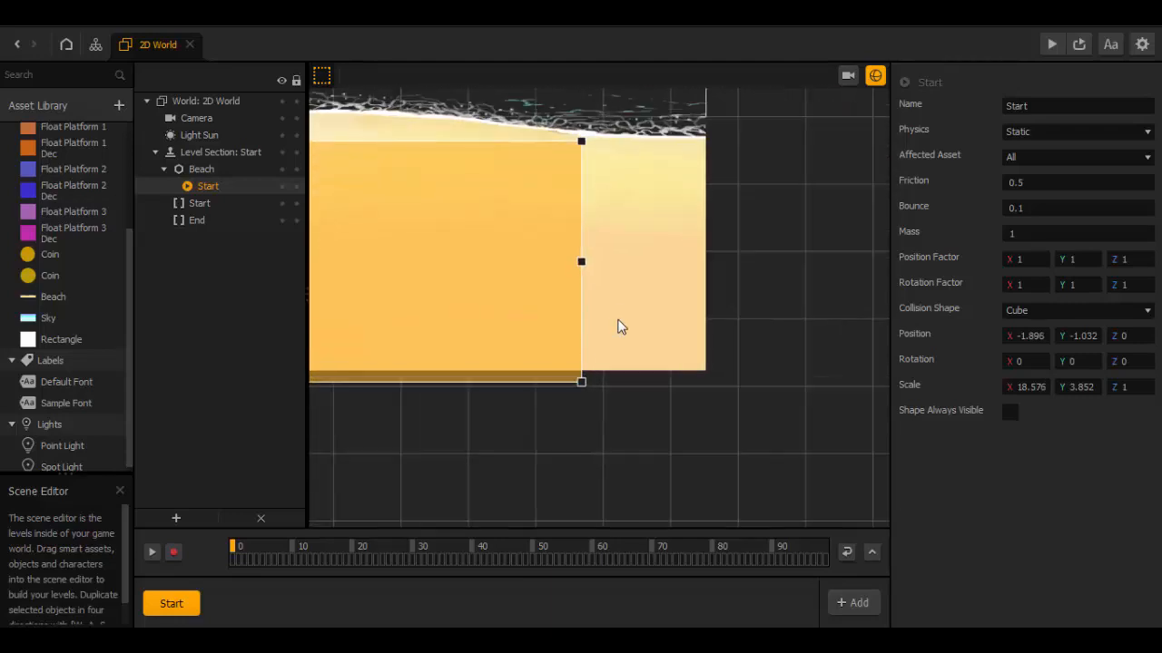
{"action": "left_click_drag", "start_coordinate": [644, 260], "coordinate": [708, 261]}
Step: Fine-tune the collision cube's upper right corner to the Beach's right end, to a scale of about 20.47 by 3.84
{"action": "middle_click_drag", "start_coordinate": [688, 397], "coordinate": [683, 427]}
{"action": "scroll", "coordinate": [727, 374], "scroll_direction": "up", "scroll_amount": 5}
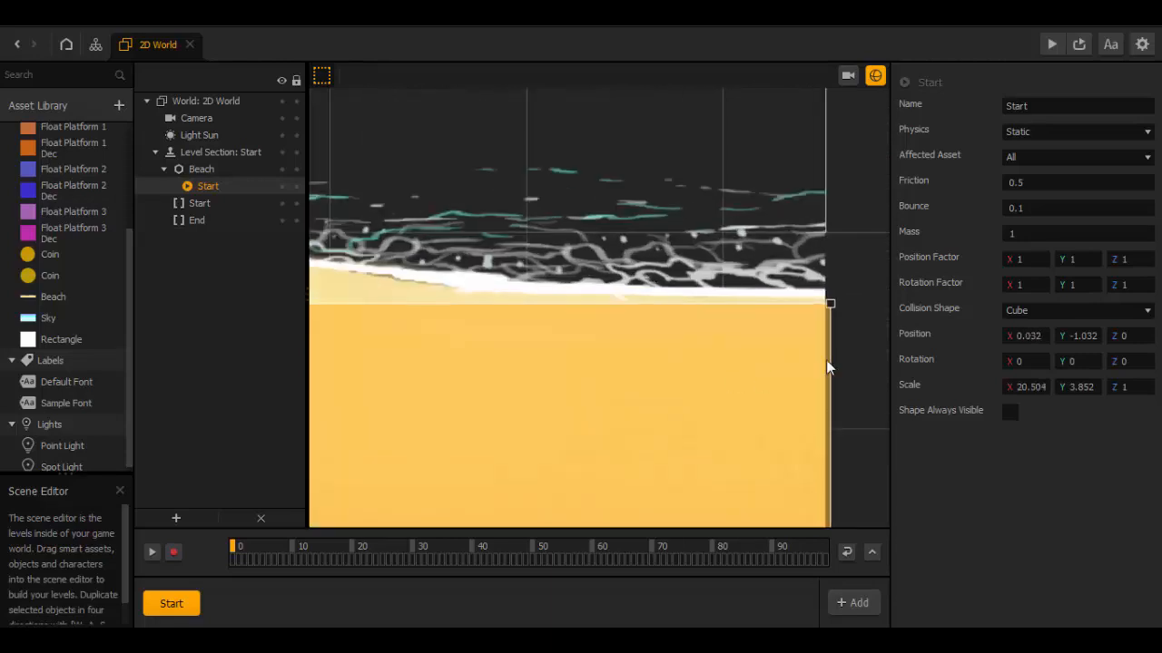
{"action": "middle_click_drag", "start_coordinate": [794, 357], "coordinate": [441, 366]}
{"action": "scroll", "coordinate": [697, 357], "scroll_direction": "up", "scroll_amount": 3}
{"action": "middle_click_drag", "start_coordinate": [696, 354], "coordinate": [548, 314]}
{"action": "left_click_drag", "start_coordinate": [782, 280], "coordinate": [746, 292]}
Step: Leave collision shape editing and bring the whole Beach with both level borders into view
{"action": "scroll", "coordinate": [737, 304], "scroll_direction": "down", "scroll_amount": 6}
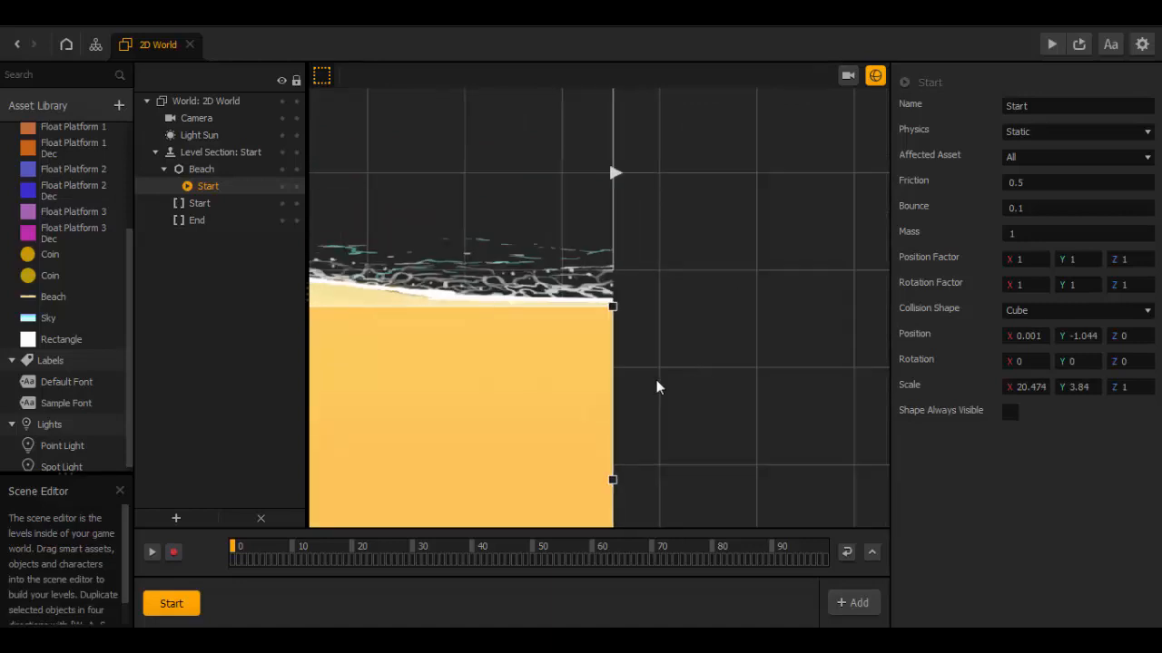
{"action": "scroll", "coordinate": [565, 439], "scroll_direction": "down", "scroll_amount": 3}
{"action": "middle_click_drag", "start_coordinate": [565, 439], "coordinate": [714, 425]}
{"action": "left_click", "coordinate": [874, 77]}
{"action": "middle_click_drag", "start_coordinate": [649, 379], "coordinate": [649, 404]}
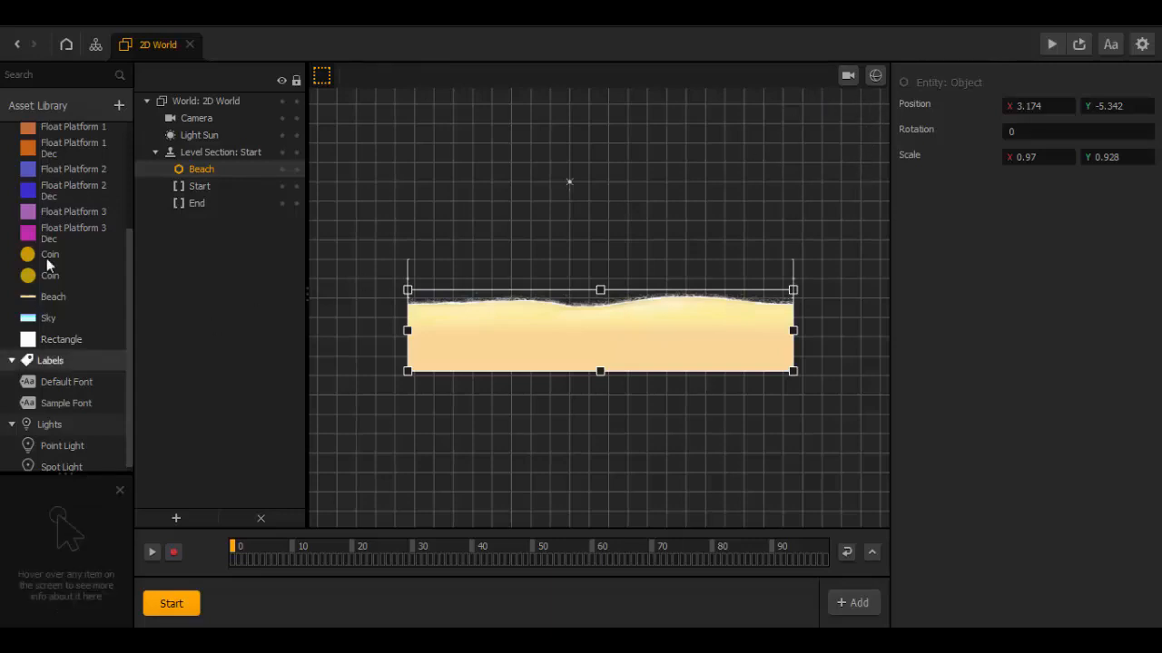
Step: Place the Sky object from the asset library into the level at about X 1.33, Y 1.48
{"action": "scroll", "coordinate": [62, 311], "scroll_direction": "up", "scroll_amount": 3}
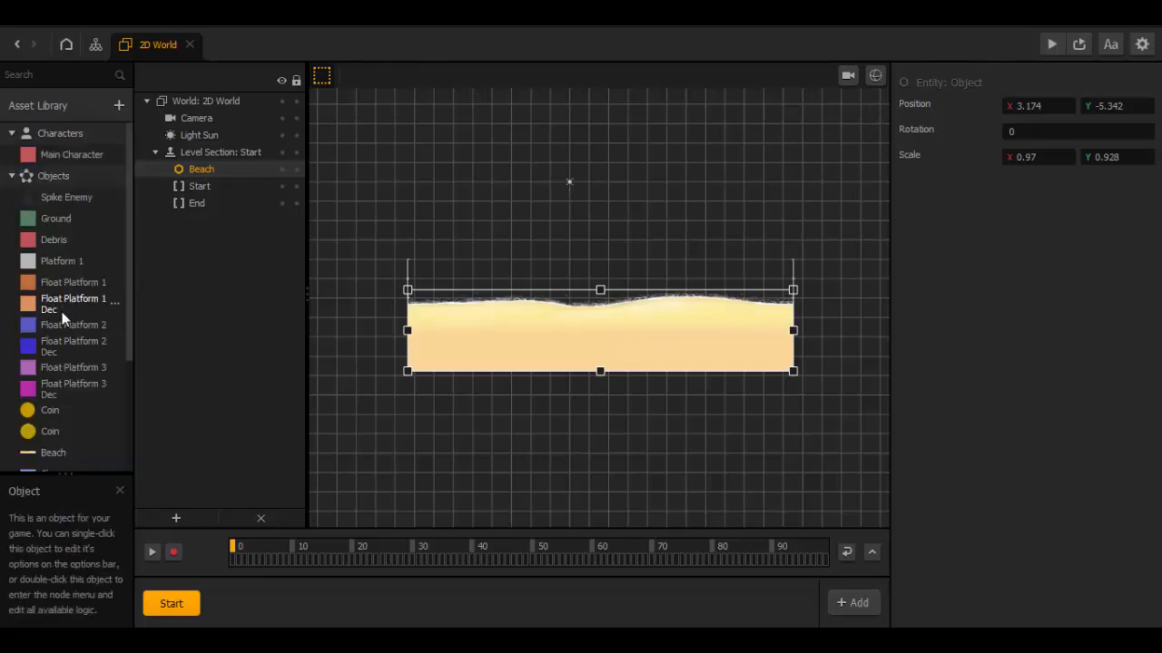
{"action": "scroll", "coordinate": [63, 316], "scroll_direction": "down", "scroll_amount": 1}
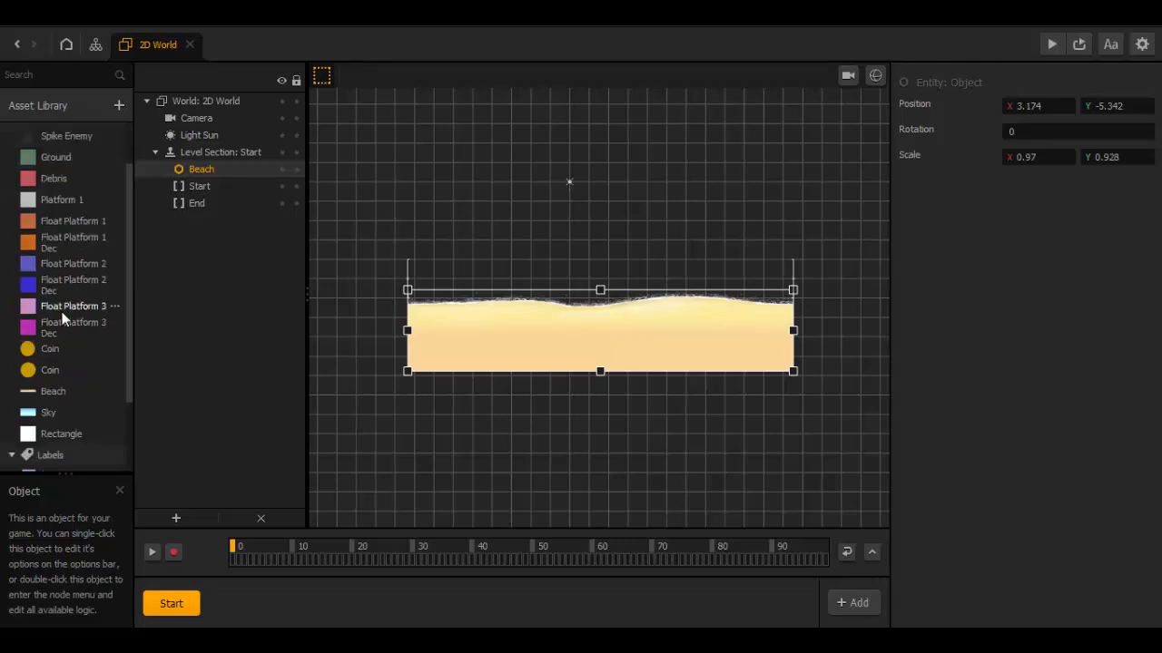
{"action": "left_click", "coordinate": [43, 415]}
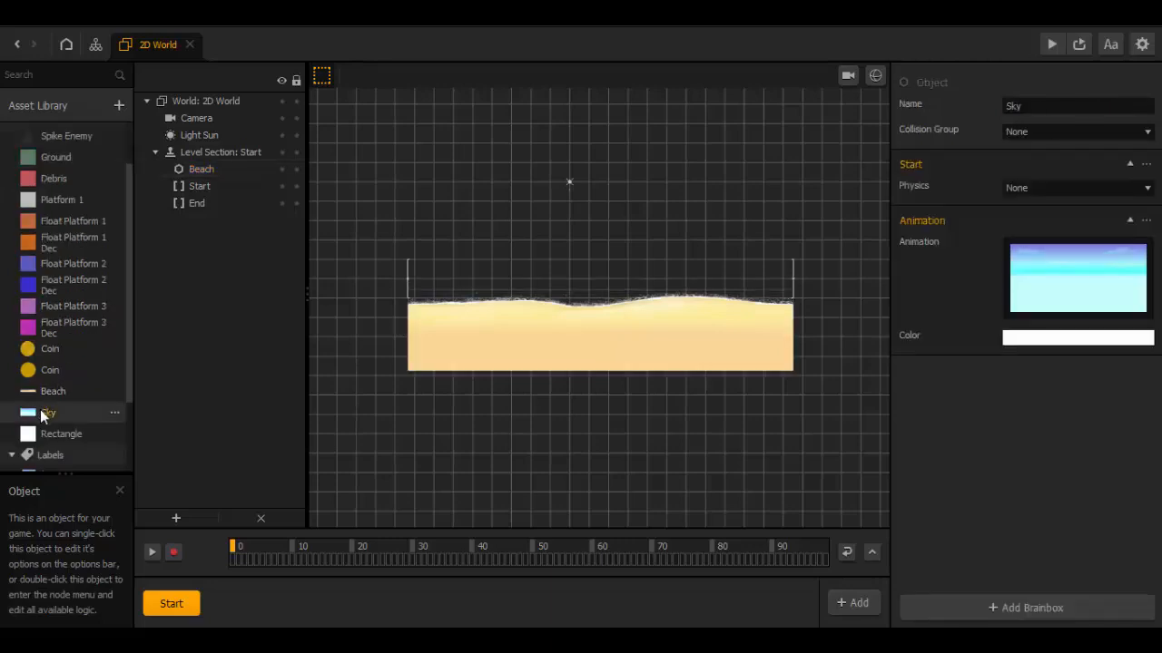
{"action": "left_click_drag", "start_coordinate": [451, 314], "coordinate": [582, 273]}
{"action": "left_click_drag", "start_coordinate": [584, 273], "coordinate": [580, 275]}
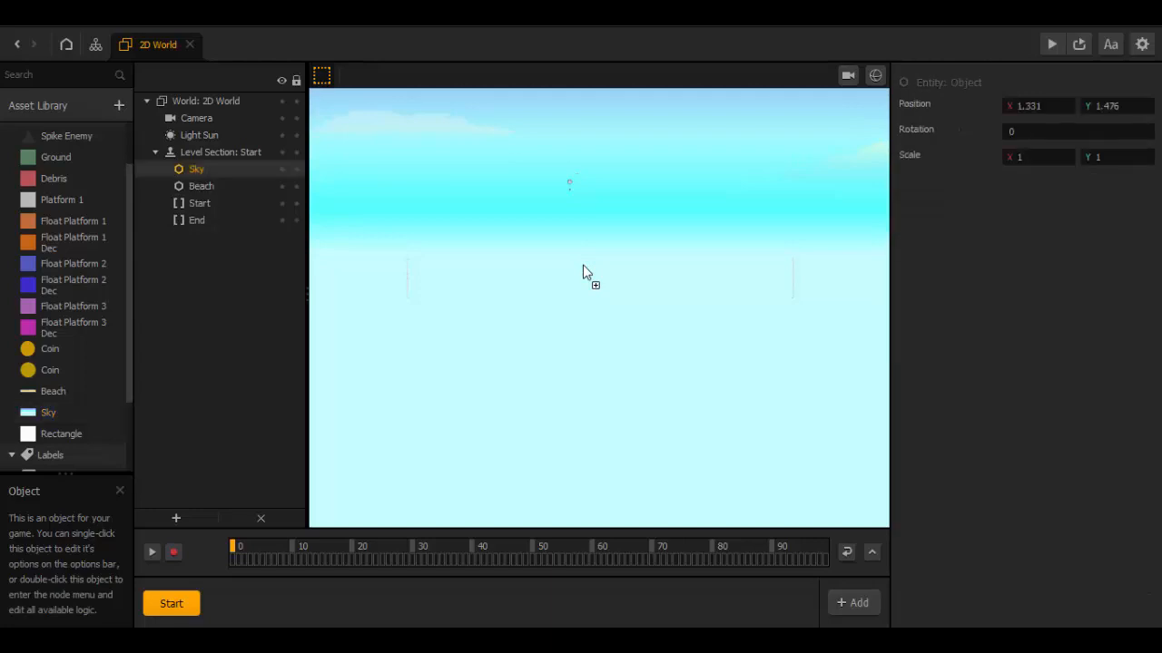
{"action": "scroll", "coordinate": [583, 270], "scroll_direction": "down", "scroll_amount": 2}
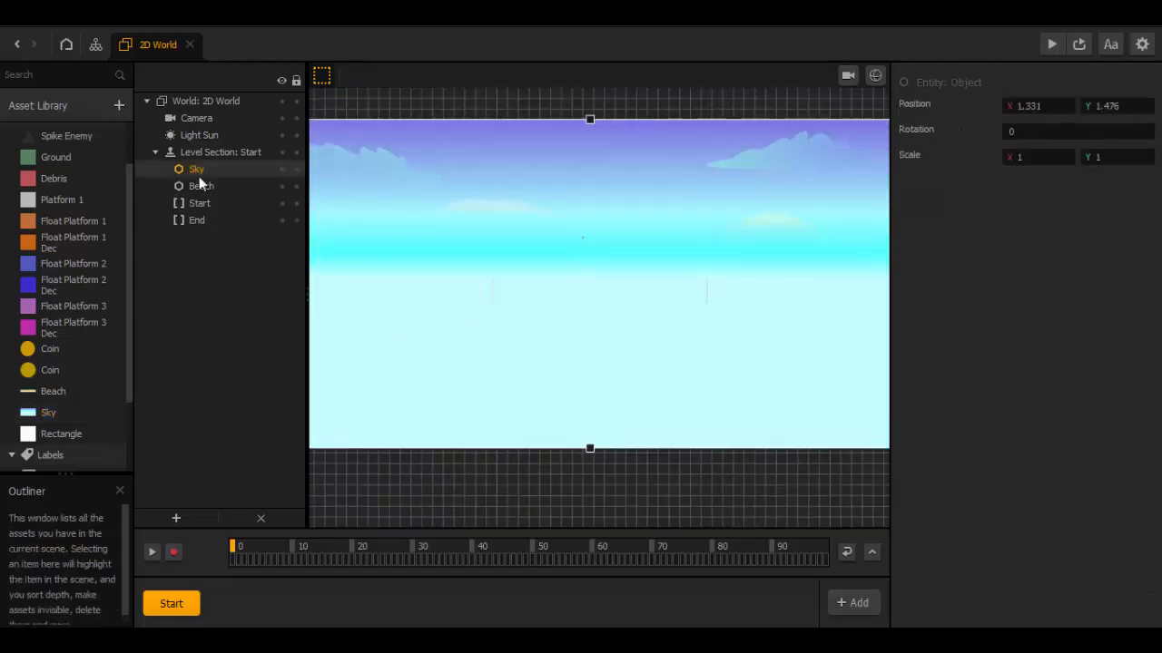
Step: Order the Sky behind the Beach and shrink it from its upper right corner to a scale of about 0.688 by 0.58
{"action": "left_click_drag", "start_coordinate": [195, 172], "coordinate": [197, 234]}
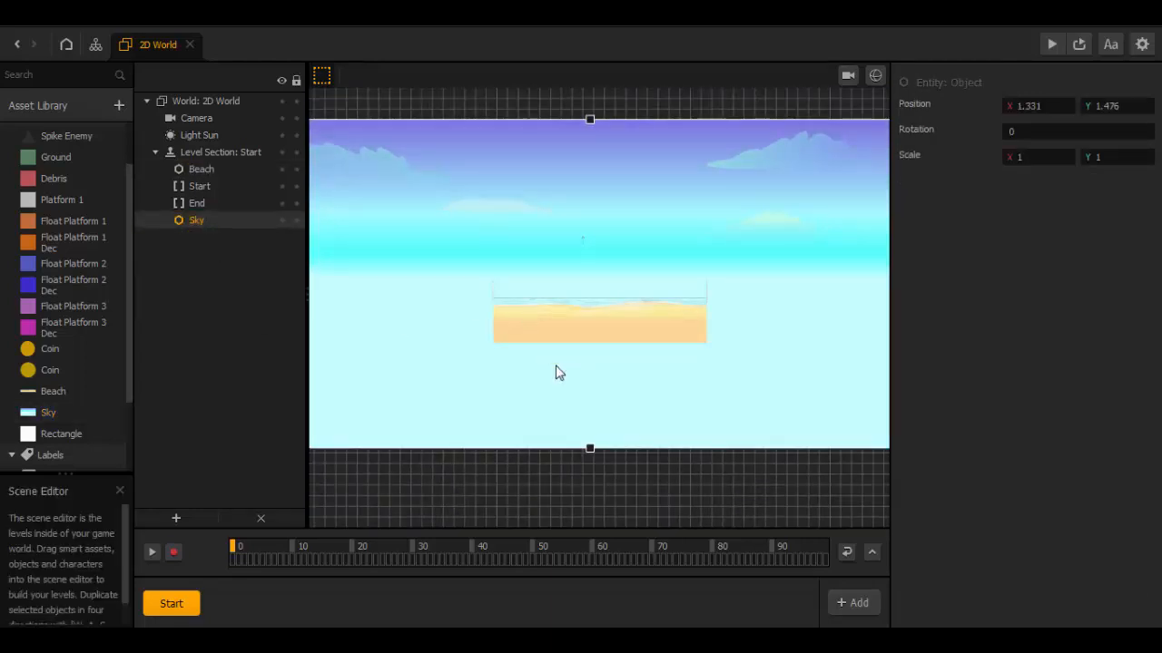
{"action": "scroll", "coordinate": [585, 399], "scroll_direction": "down", "scroll_amount": 2}
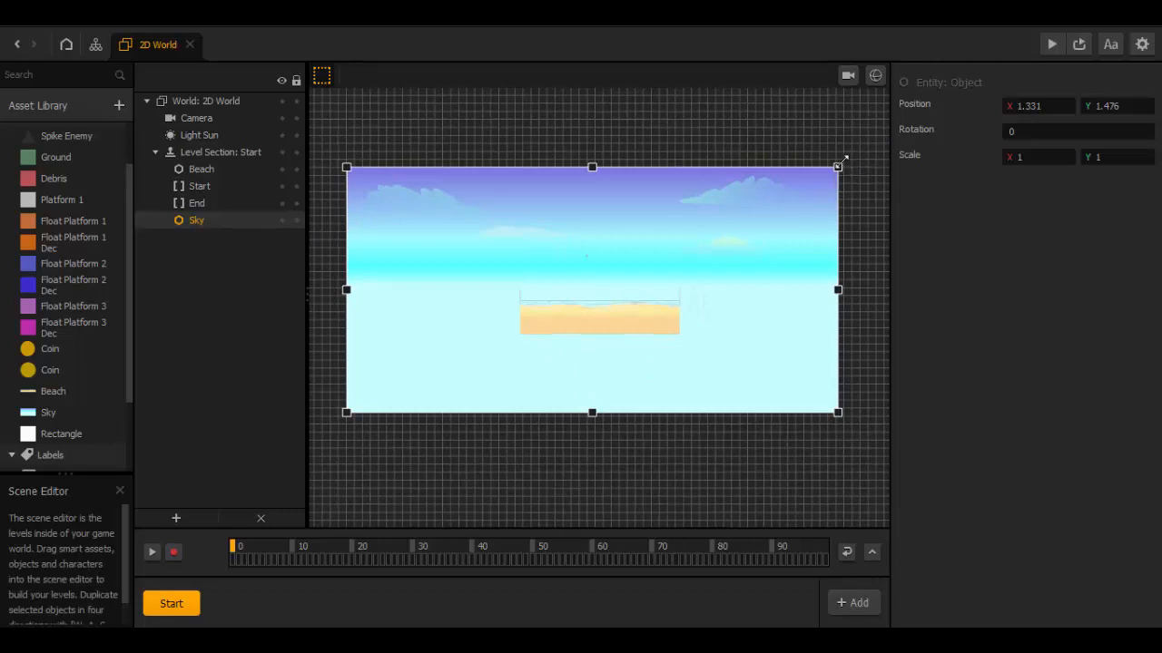
{"action": "left_click_drag", "start_coordinate": [838, 167], "coordinate": [696, 274]}
Step: Fine-tune the Sky's upper right corner to the Beach's right end, to a scale of about 0.677 by 0.578
{"action": "scroll", "coordinate": [751, 323], "scroll_direction": "up", "scroll_amount": 5}
{"action": "middle_click_drag", "start_coordinate": [678, 317], "coordinate": [628, 315]}
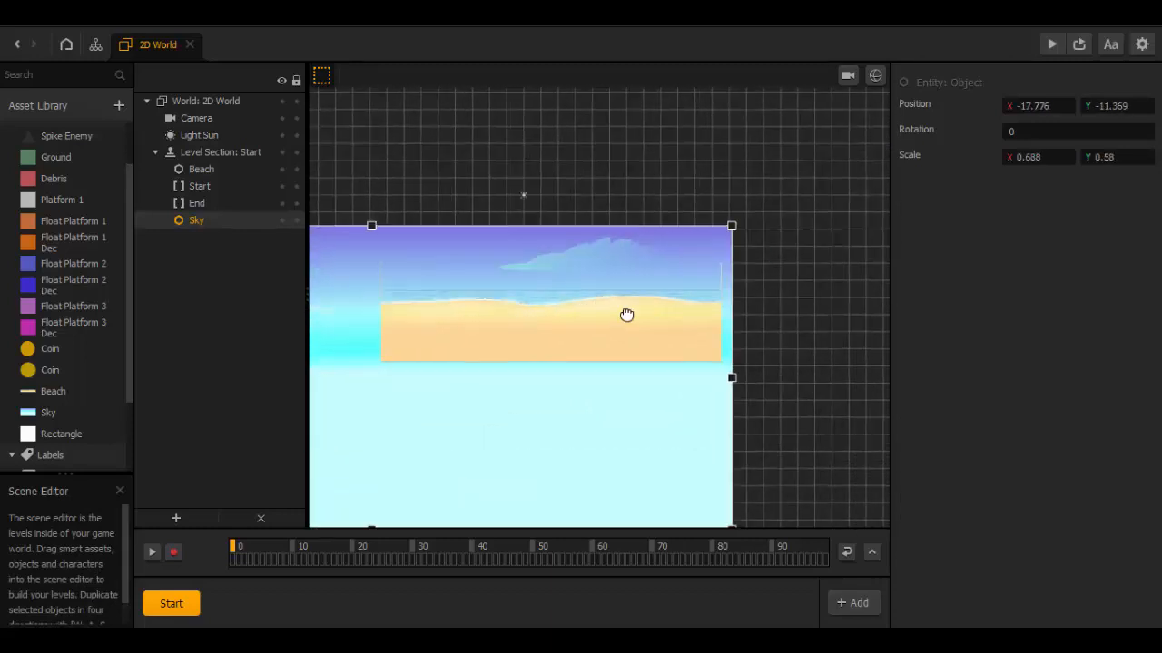
{"action": "scroll", "coordinate": [641, 334], "scroll_direction": "up", "scroll_amount": 5}
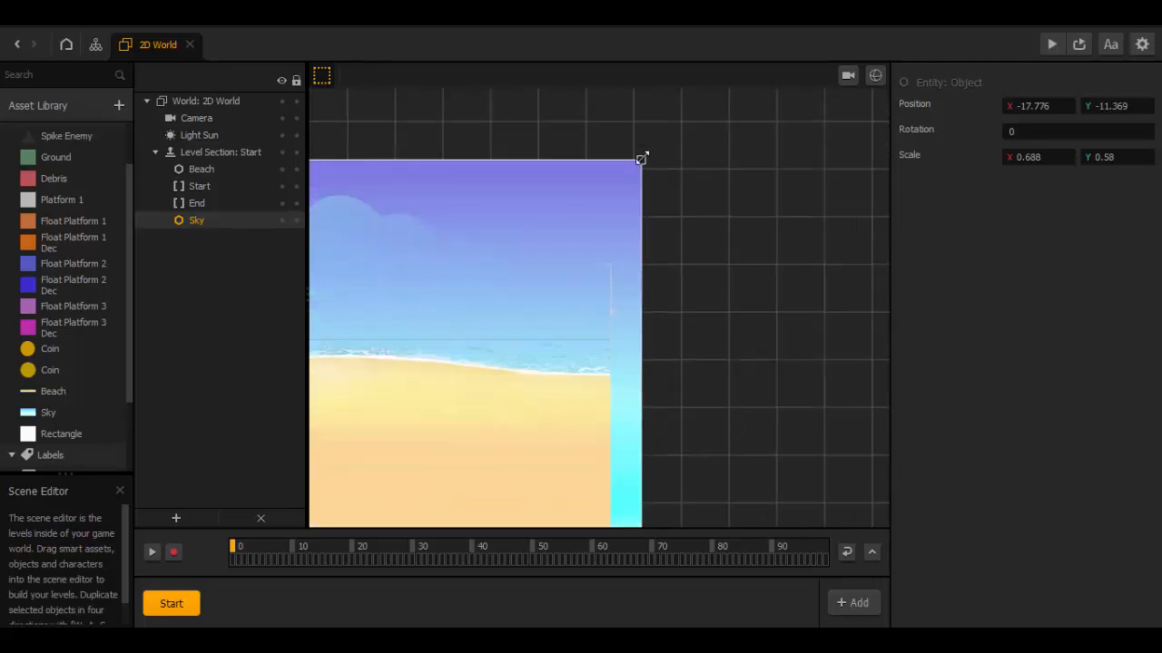
{"action": "mouse_move", "coordinate": [640, 161]}
{"action": "left_mouse_down"}
{"action": "mouse_move", "coordinate": [611, 164]}
{"action": "mouse_move", "coordinate": [641, 150]}
{"action": "left_mouse_up"}
{"action": "scroll", "coordinate": [668, 262], "scroll_direction": "up", "scroll_amount": 2}
Step: Pull the Sky's upper left corner in toward the Beach's left end, to a scale of about 0.328 by 0.552
{"action": "scroll", "coordinate": [530, 325], "scroll_direction": "down", "scroll_amount": 3}
{"action": "scroll", "coordinate": [527, 318], "scroll_direction": "down", "scroll_amount": 3}
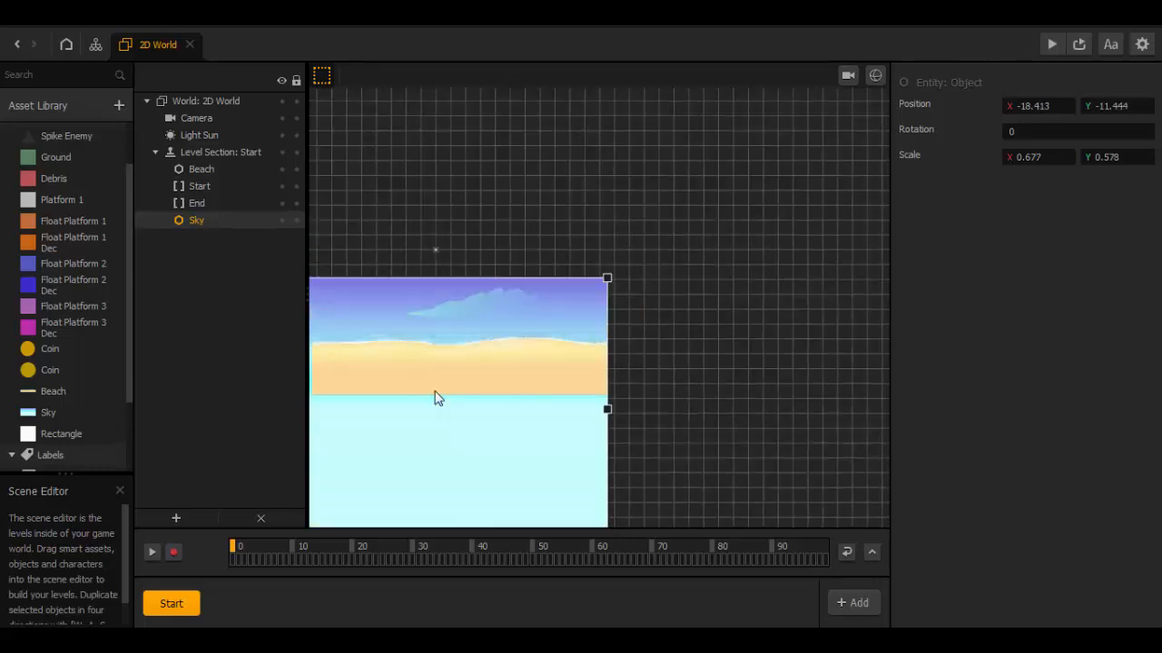
{"action": "middle_click_drag", "start_coordinate": [435, 393], "coordinate": [908, 339]}
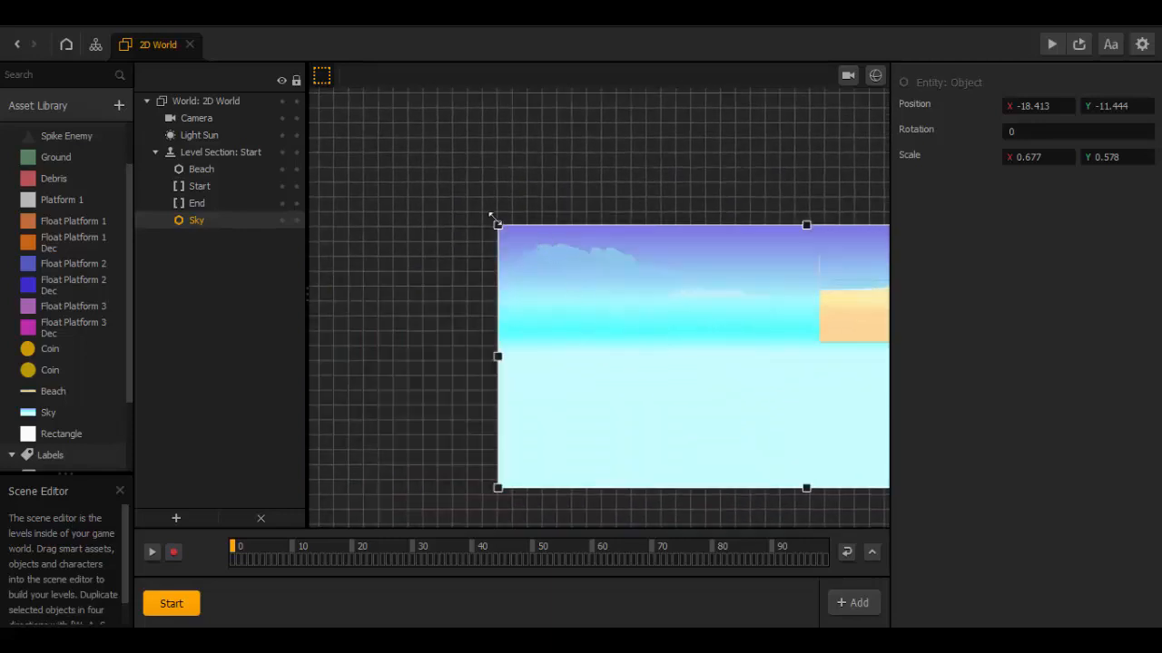
{"action": "left_click_drag", "start_coordinate": [495, 220], "coordinate": [815, 235]}
Step: Align the Sky's upper left corner with the left level border, to a scale of about 0.325 by 0.551
{"action": "middle_click_drag", "start_coordinate": [615, 223], "coordinate": [388, 212]}
{"action": "scroll", "coordinate": [619, 258], "scroll_direction": "up", "scroll_amount": 6}
{"action": "middle_click_drag", "start_coordinate": [583, 166], "coordinate": [612, 468]}
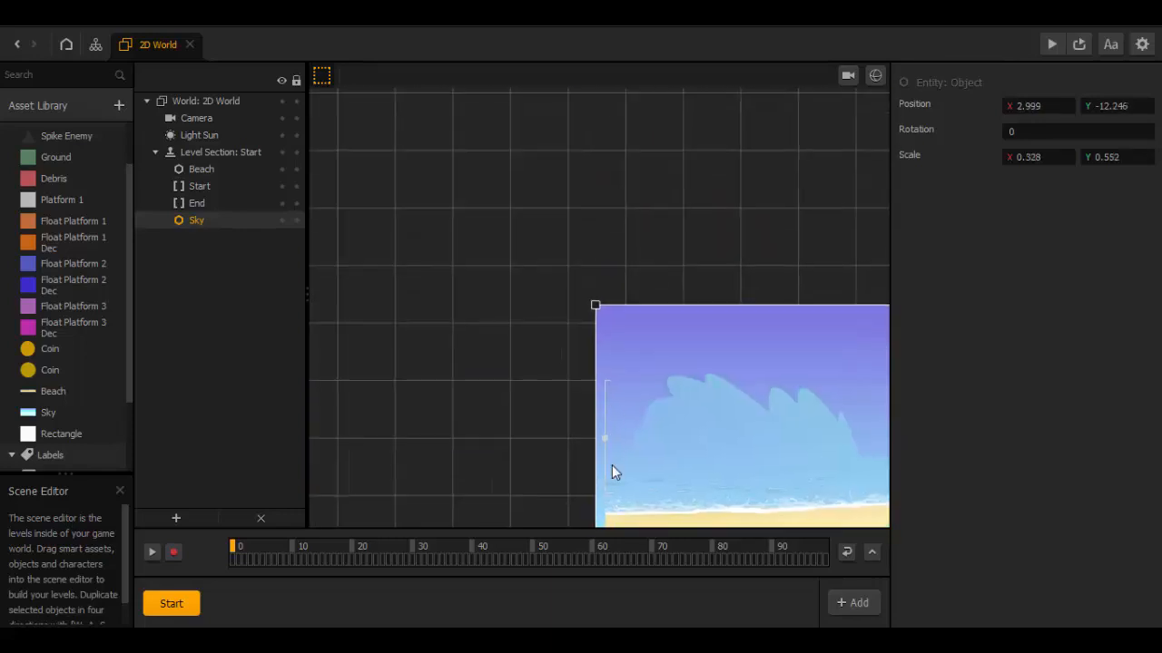
{"action": "scroll", "coordinate": [612, 465], "scroll_direction": "up", "scroll_amount": 3}
{"action": "middle_click_drag", "start_coordinate": [603, 378], "coordinate": [538, 201]}
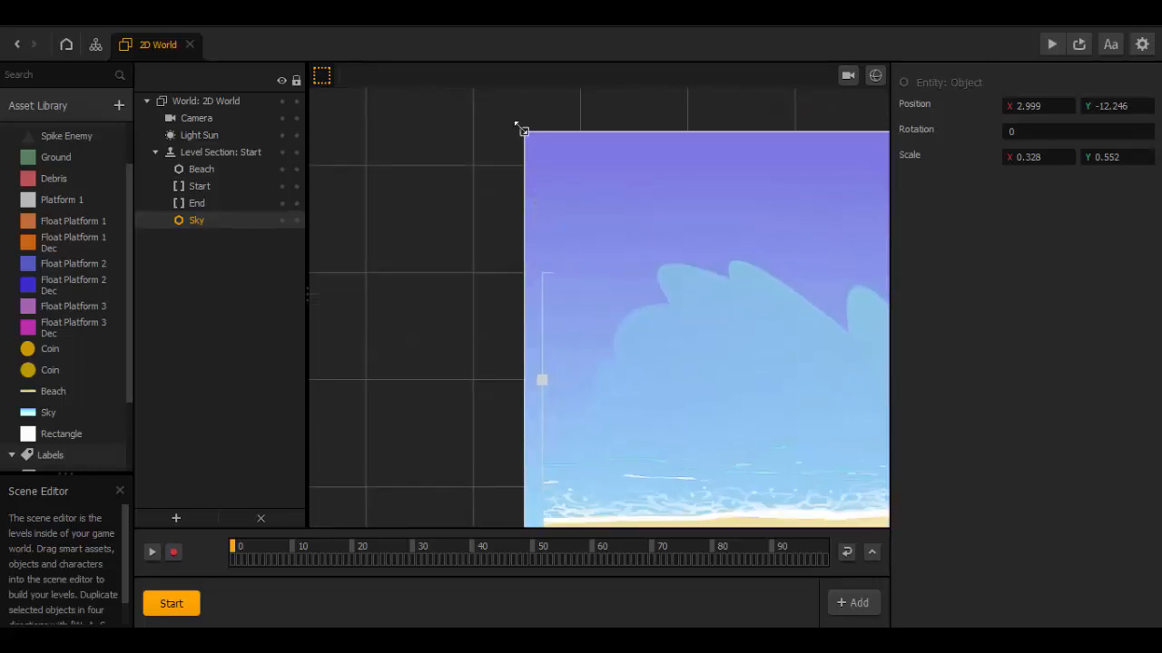
{"action": "left_click_drag", "start_coordinate": [522, 130], "coordinate": [540, 134]}
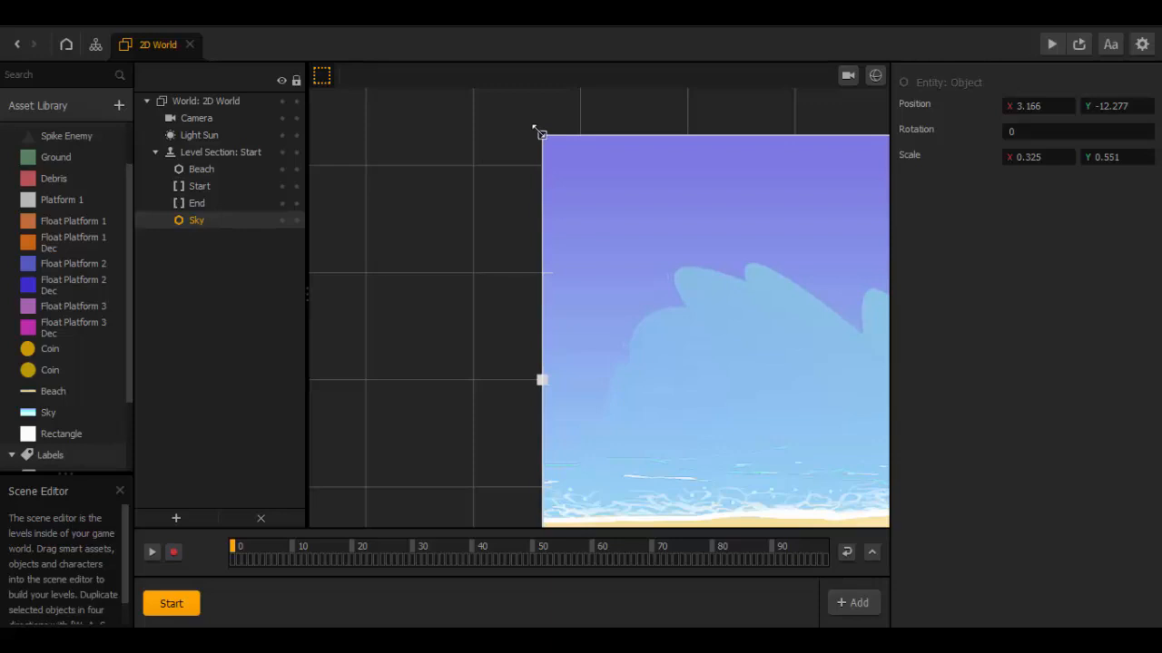
Step: Raise the Sky's lower edge to the Beach's bottom, to a Y scale of about 0.228
{"action": "scroll", "coordinate": [638, 334], "scroll_direction": "down", "scroll_amount": 1}
{"action": "scroll", "coordinate": [638, 334], "scroll_direction": "down", "scroll_amount": 5}
{"action": "middle_click_drag", "start_coordinate": [740, 437], "coordinate": [482, 318]}
{"action": "scroll", "coordinate": [664, 452], "scroll_direction": "down", "scroll_amount": 3}
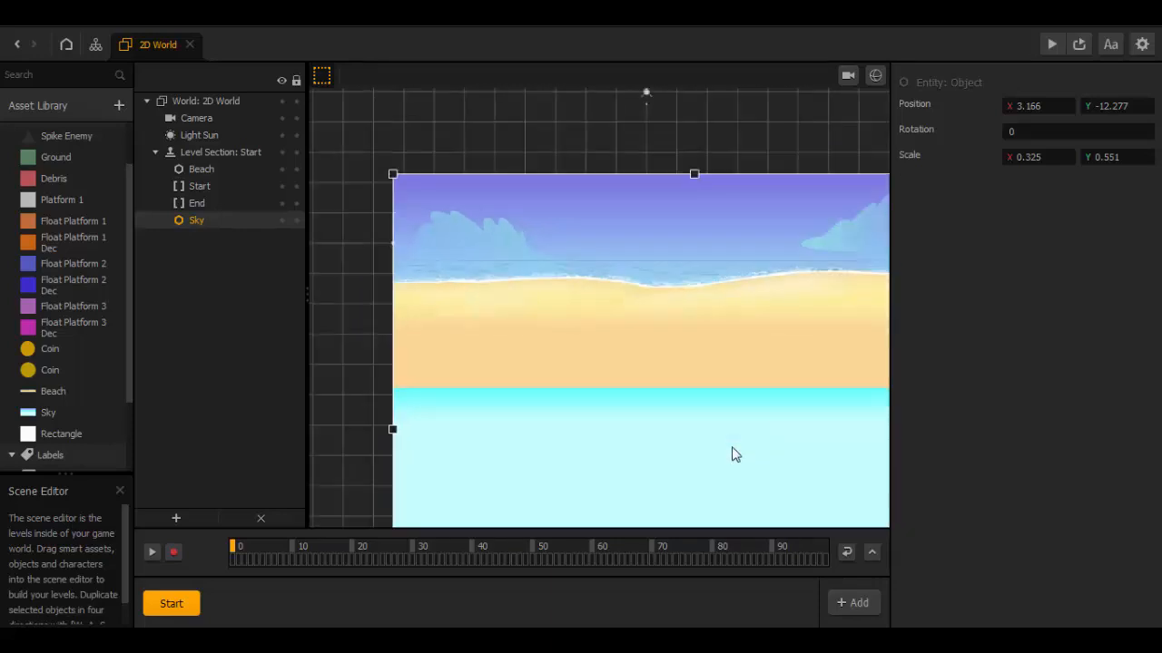
{"action": "middle_click_drag", "start_coordinate": [734, 450], "coordinate": [555, 351]}
{"action": "scroll", "coordinate": [555, 351], "scroll_direction": "down", "scroll_amount": 2}
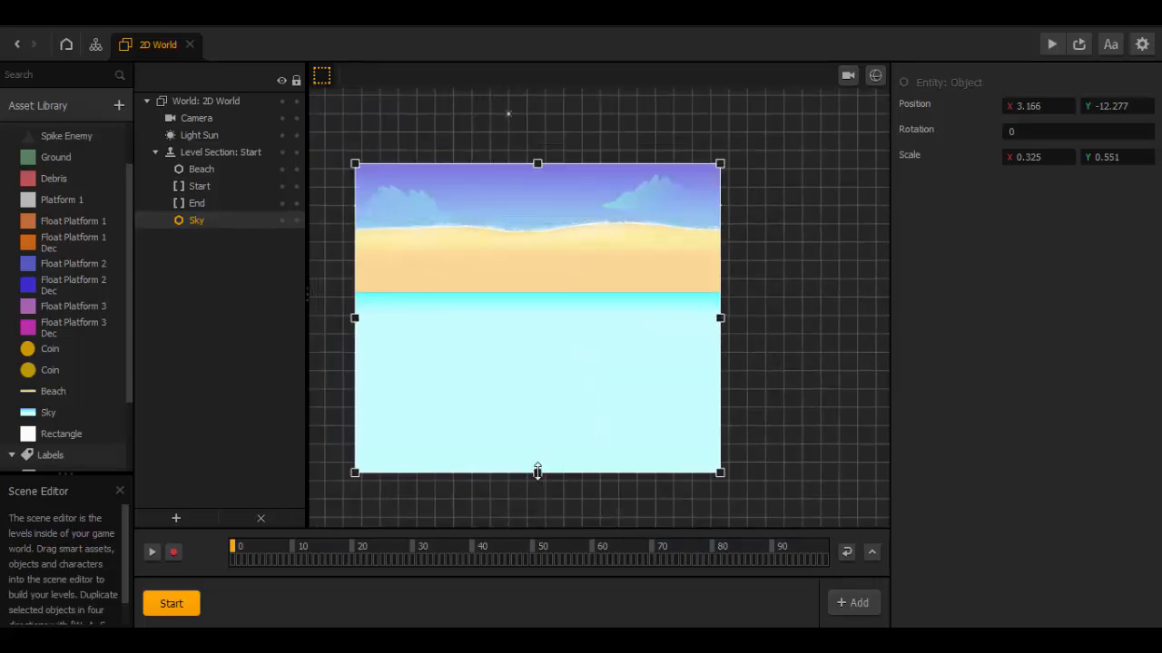
{"action": "left_click_drag", "start_coordinate": [537, 471], "coordinate": [522, 289]}
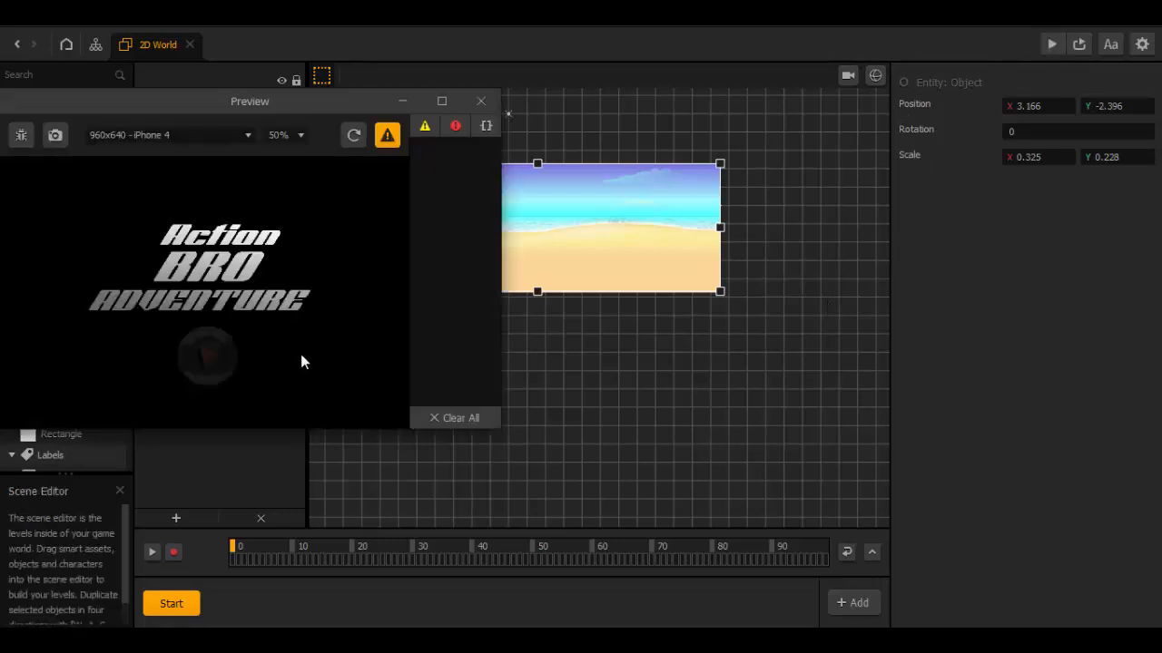
Step: Play the level in the preview, extend the Sky's top edge to a Y scale of about 0.399, and close the preview
{"action": "left_click", "coordinate": [208, 357]}
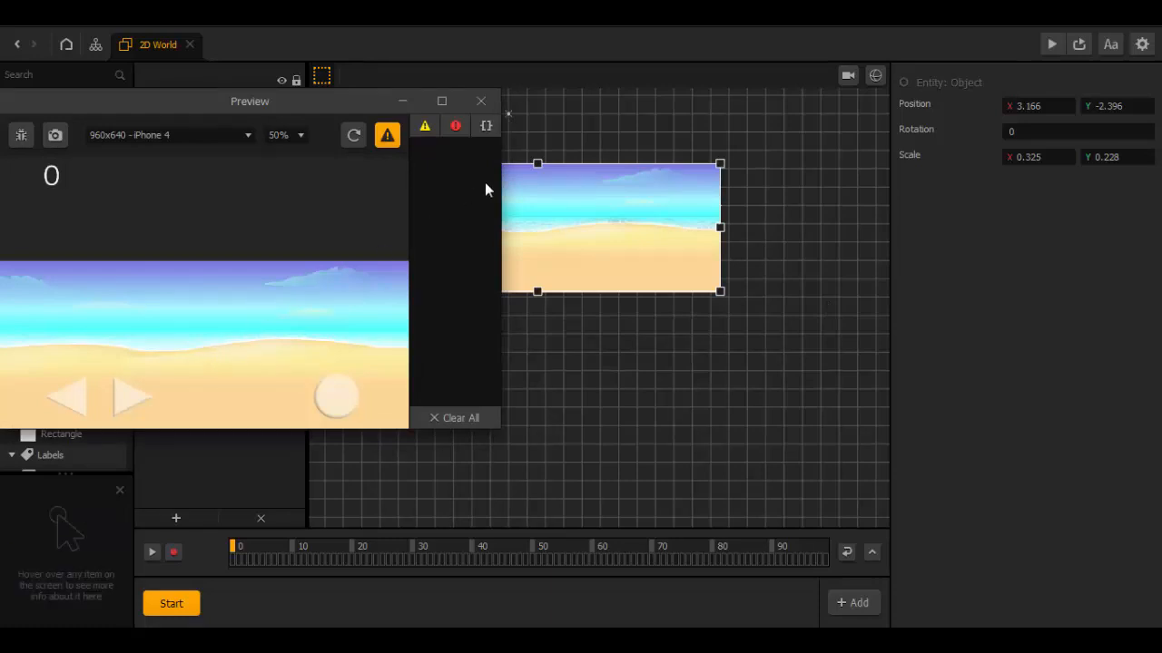
{"action": "left_click_drag", "start_coordinate": [538, 163], "coordinate": [543, 67]}
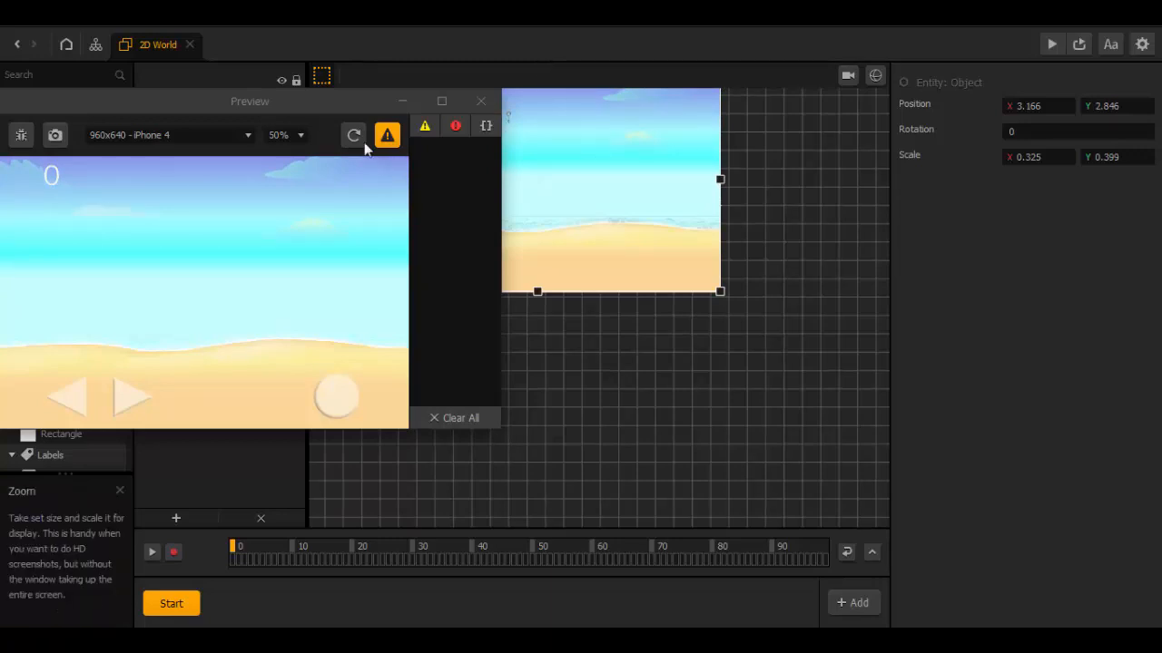
{"action": "left_click", "coordinate": [475, 108]}
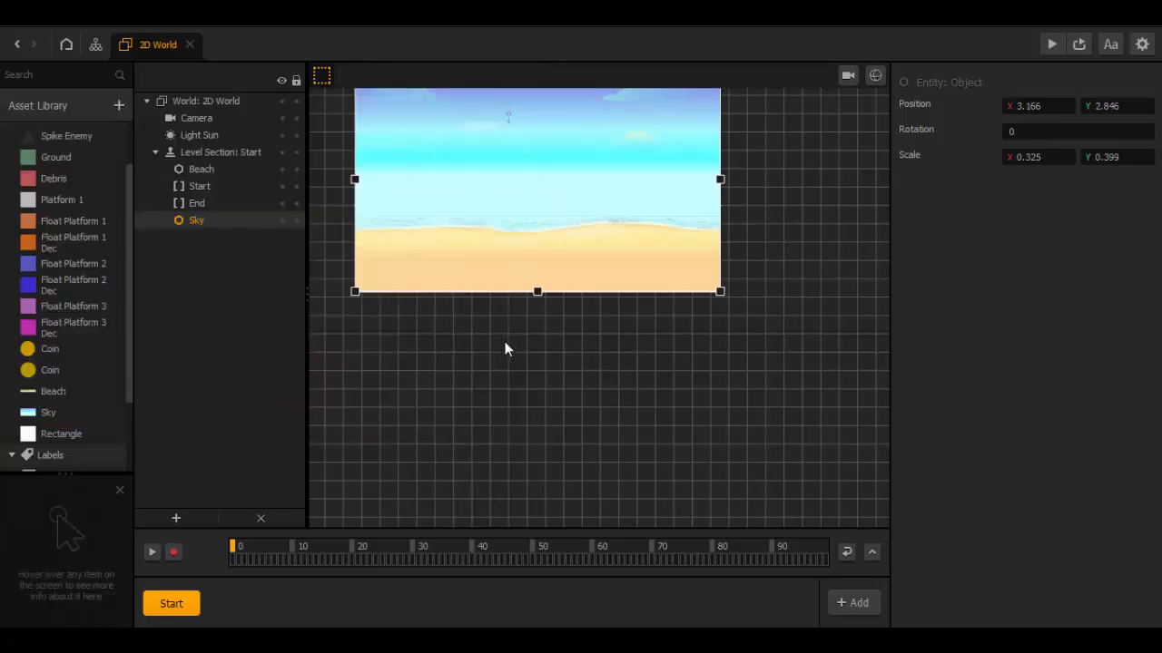
{"action": "left_click_drag", "start_coordinate": [544, 379], "coordinate": [577, 408]}
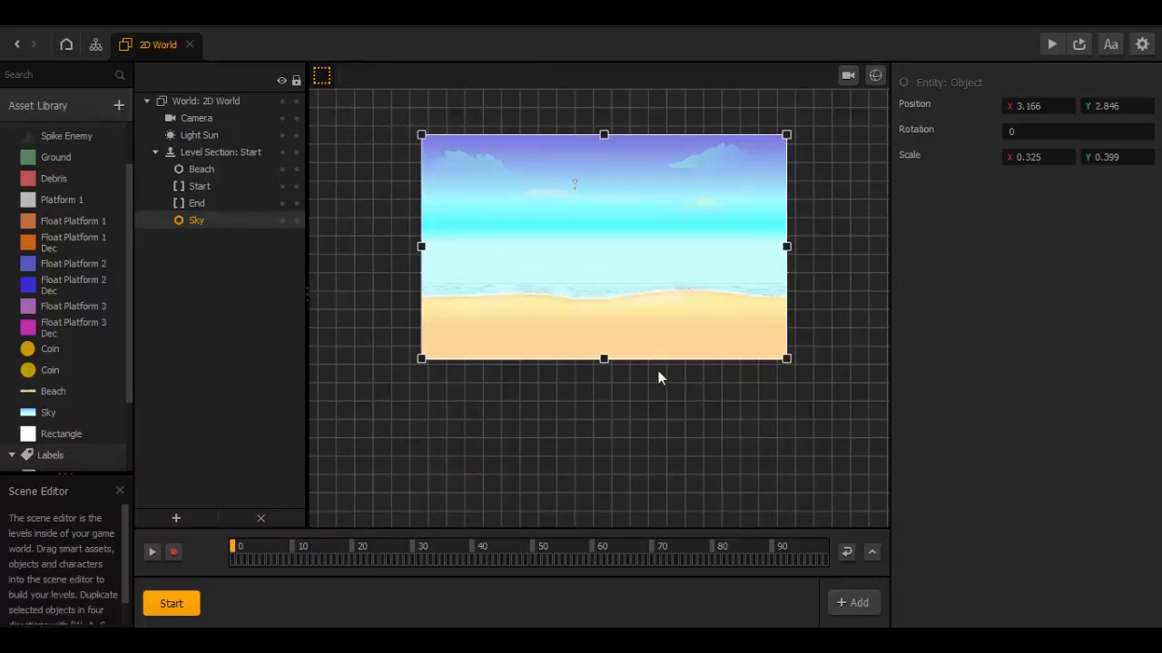
Step: Delete the Main Character from the asset library
{"action": "scroll", "coordinate": [62, 185], "scroll_direction": "up", "scroll_amount": 1}
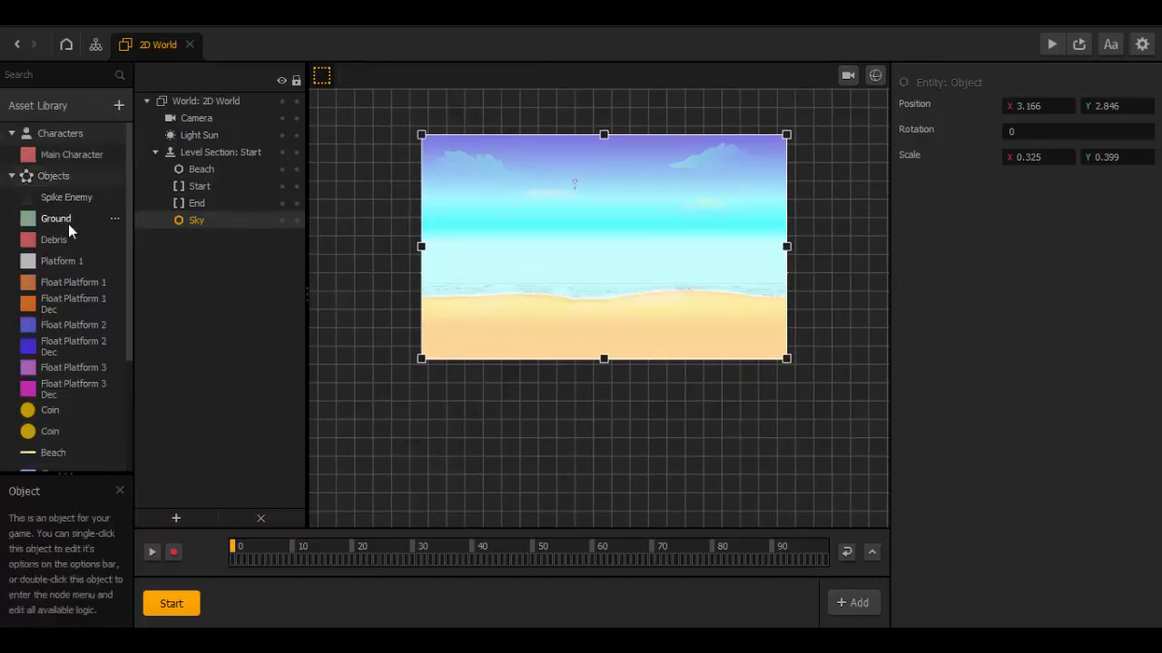
{"action": "left_click", "coordinate": [111, 153]}
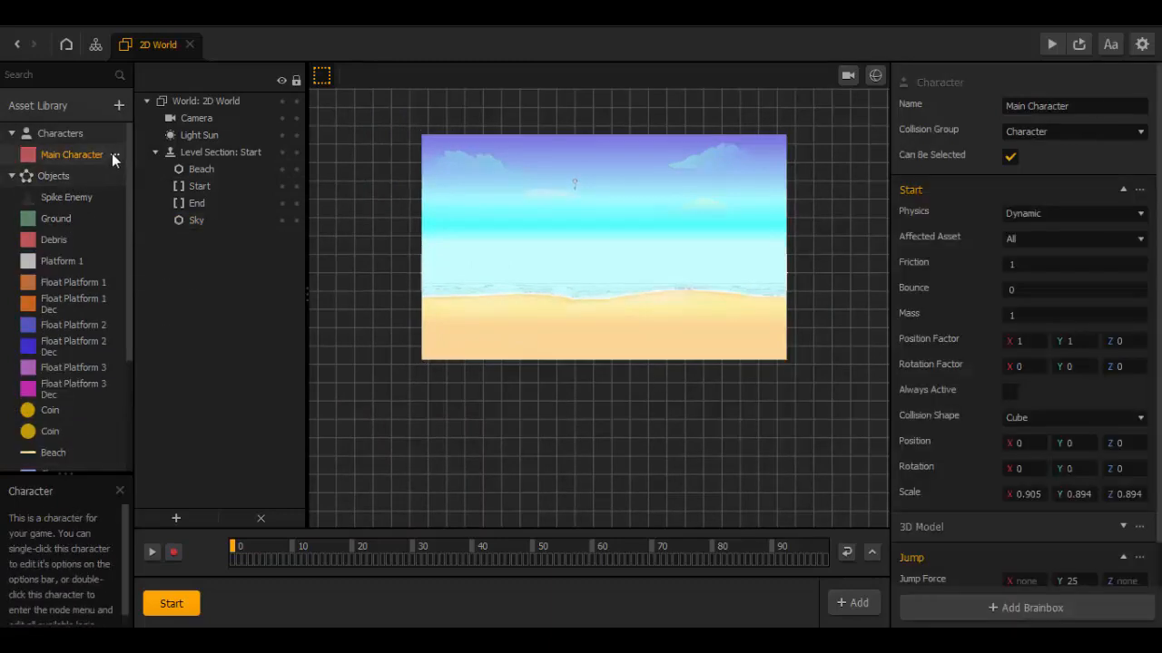
{"action": "right_click", "coordinate": [112, 154]}
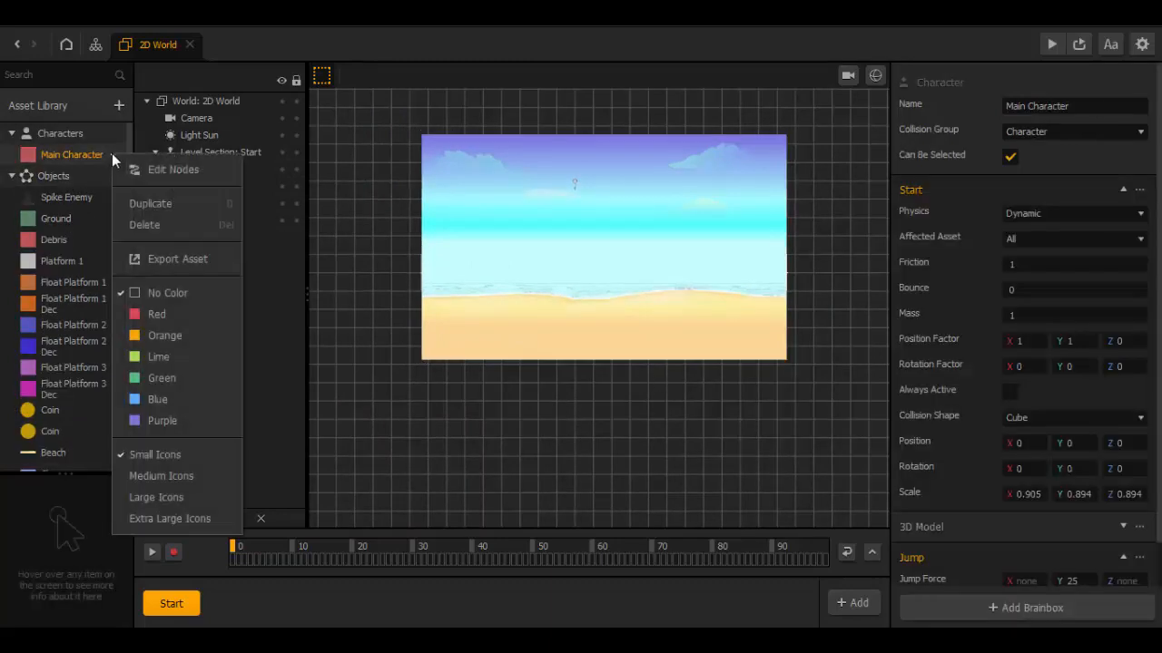
{"action": "left_click", "coordinate": [142, 226]}
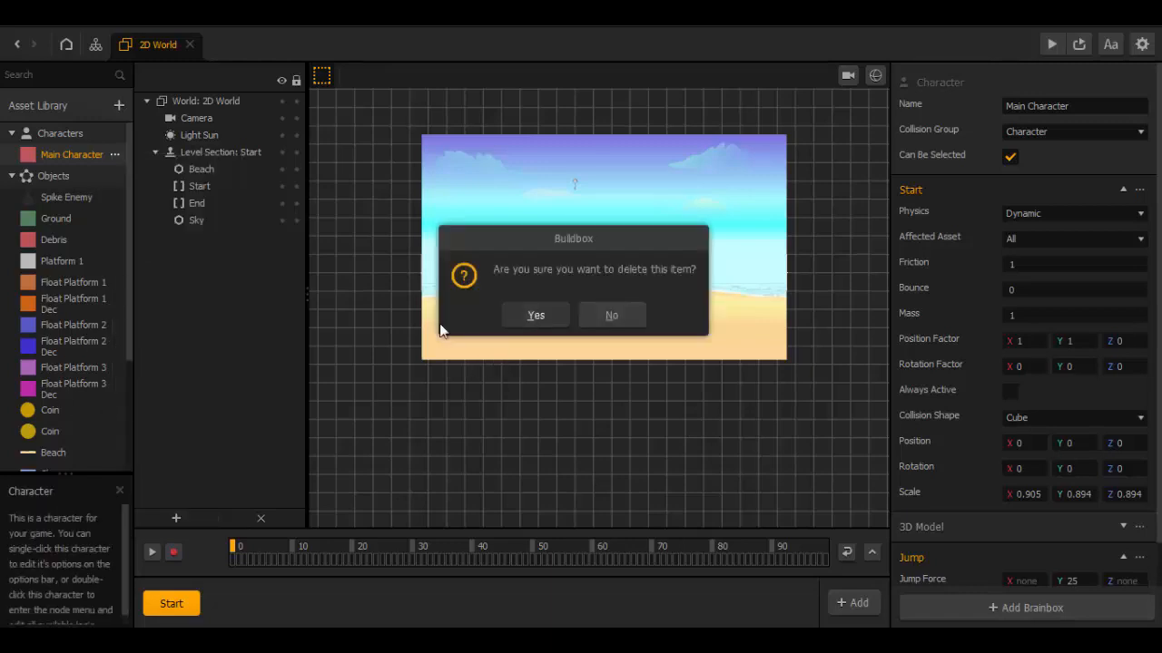
{"action": "left_click", "coordinate": [535, 315]}
Step: Move the Rectangle object into the Characters group of the asset library
{"action": "scroll", "coordinate": [43, 403], "scroll_direction": "down", "scroll_amount": 3}
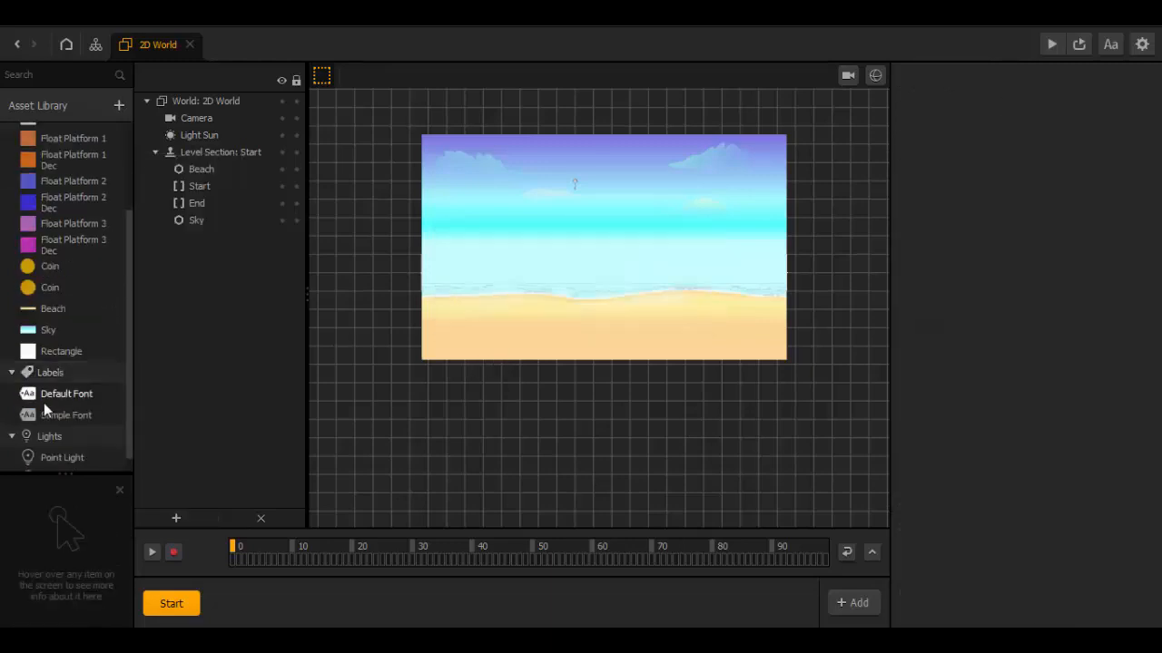
{"action": "left_click", "coordinate": [37, 352]}
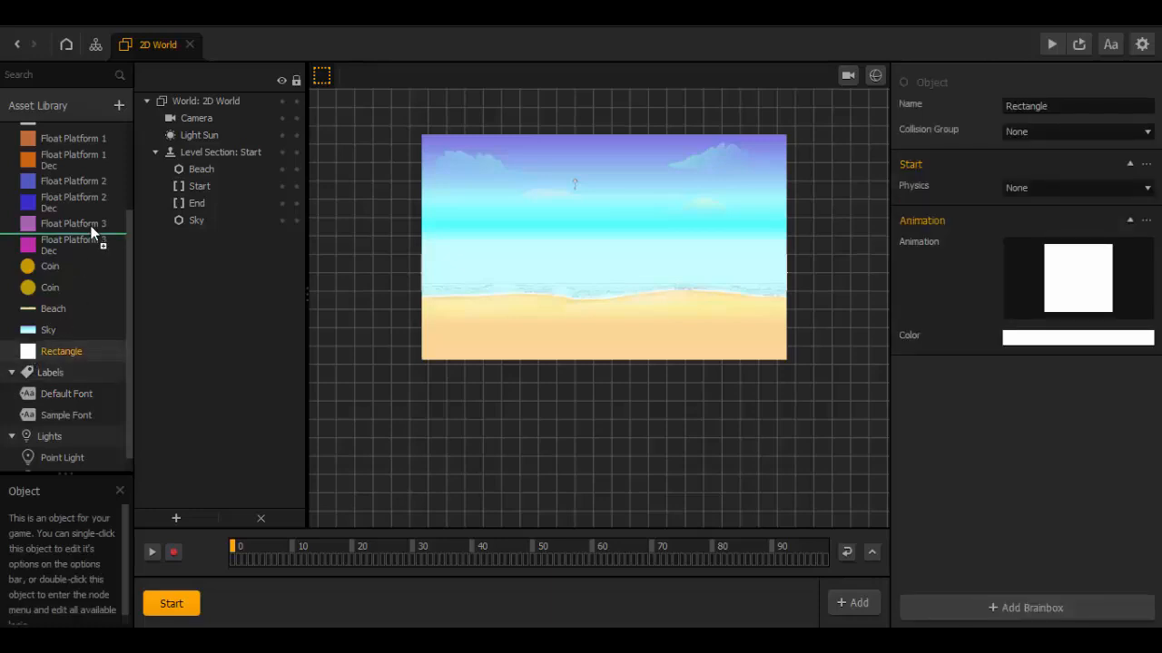
{"action": "left_click_drag", "start_coordinate": [91, 234], "coordinate": [91, 233]}
{"action": "scroll", "coordinate": [91, 233], "scroll_direction": "up", "scroll_amount": 3}
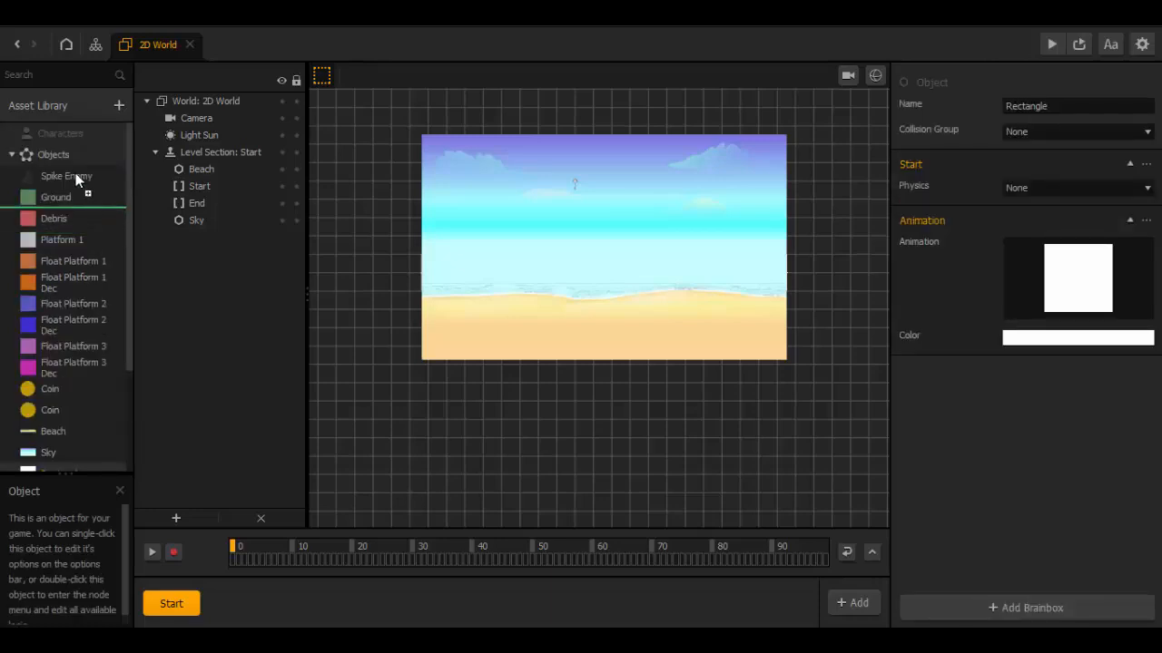
{"action": "left_click_drag", "start_coordinate": [76, 178], "coordinate": [76, 133]}
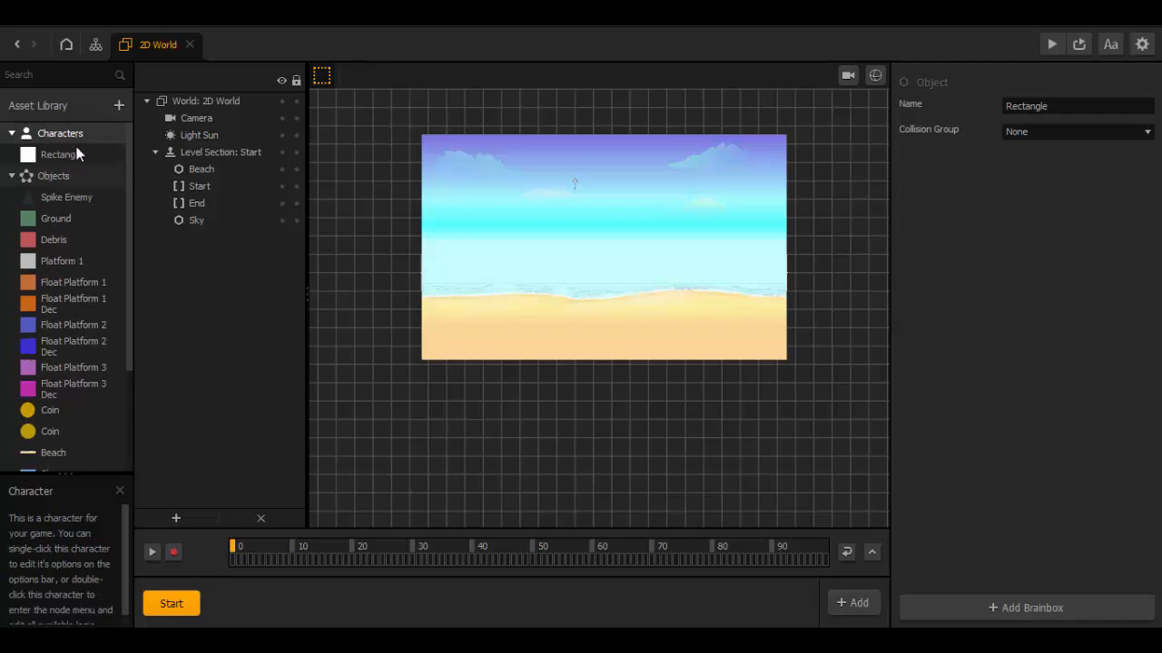
Step: Add the Platformer component to the Rectangle character
{"action": "left_click", "coordinate": [79, 154]}
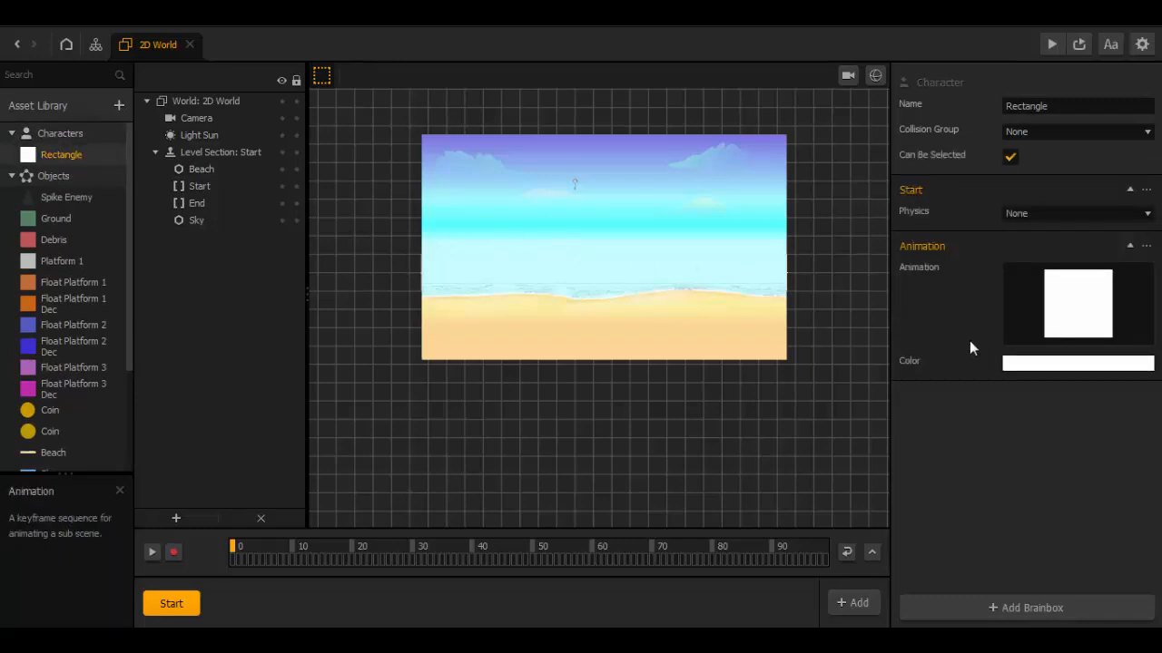
{"action": "left_click", "coordinate": [1031, 601]}
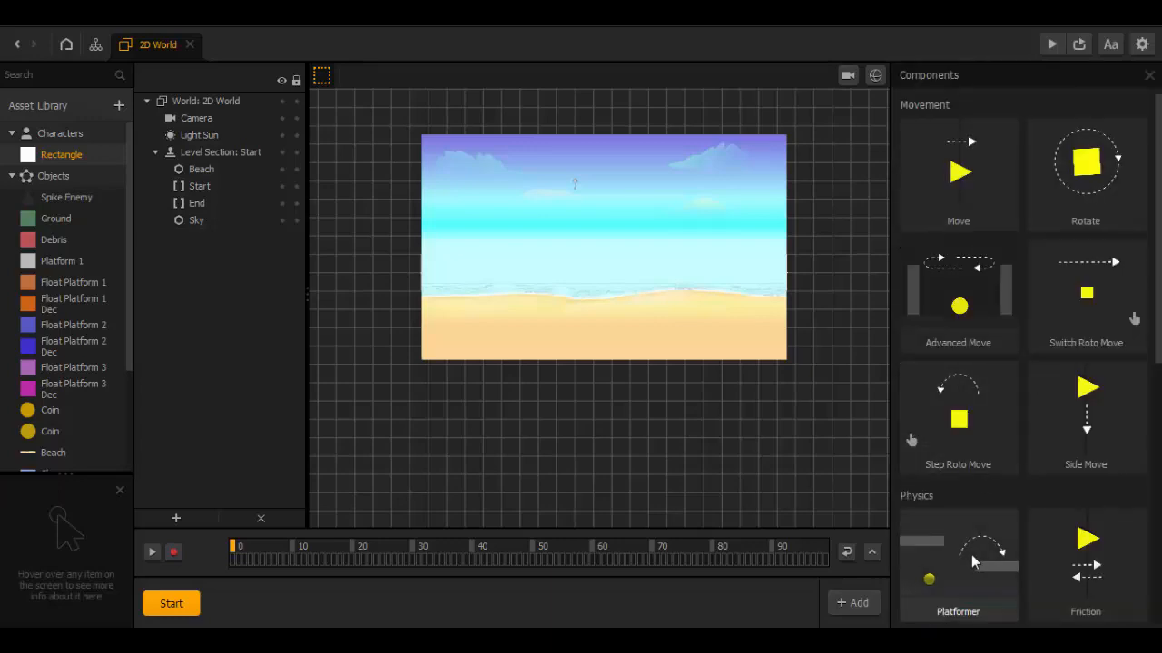
{"action": "left_click", "coordinate": [971, 557]}
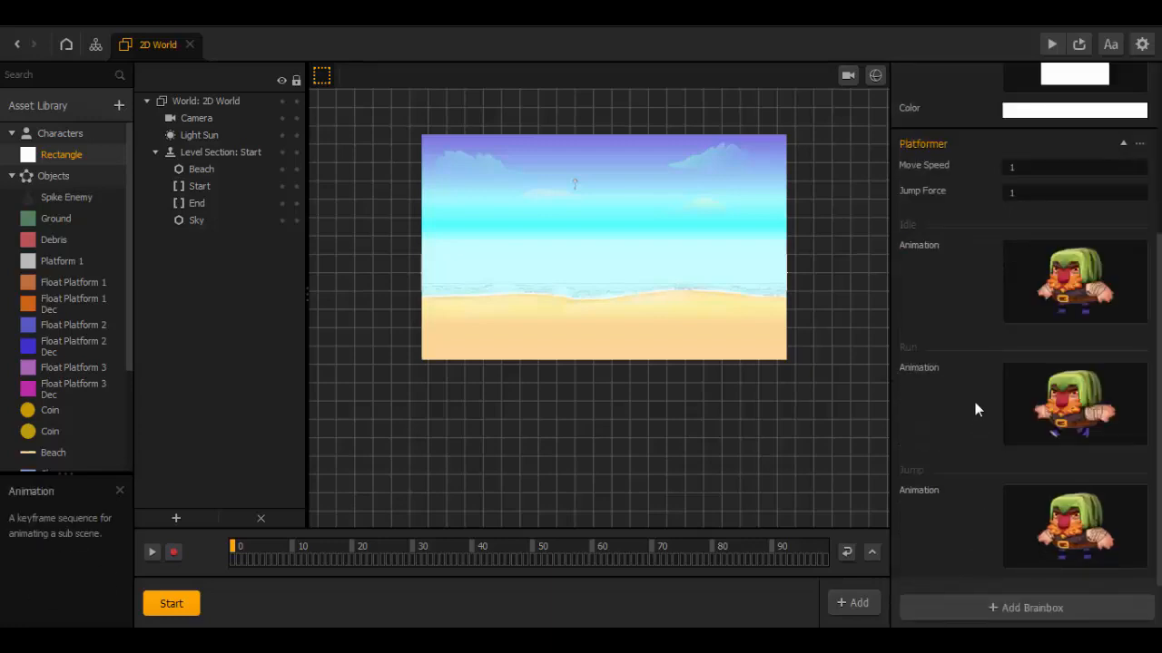
Step: Set the Rectangle's collision group to Character and its physics to Dynamic
{"action": "scroll", "coordinate": [975, 403], "scroll_direction": "up", "scroll_amount": 5}
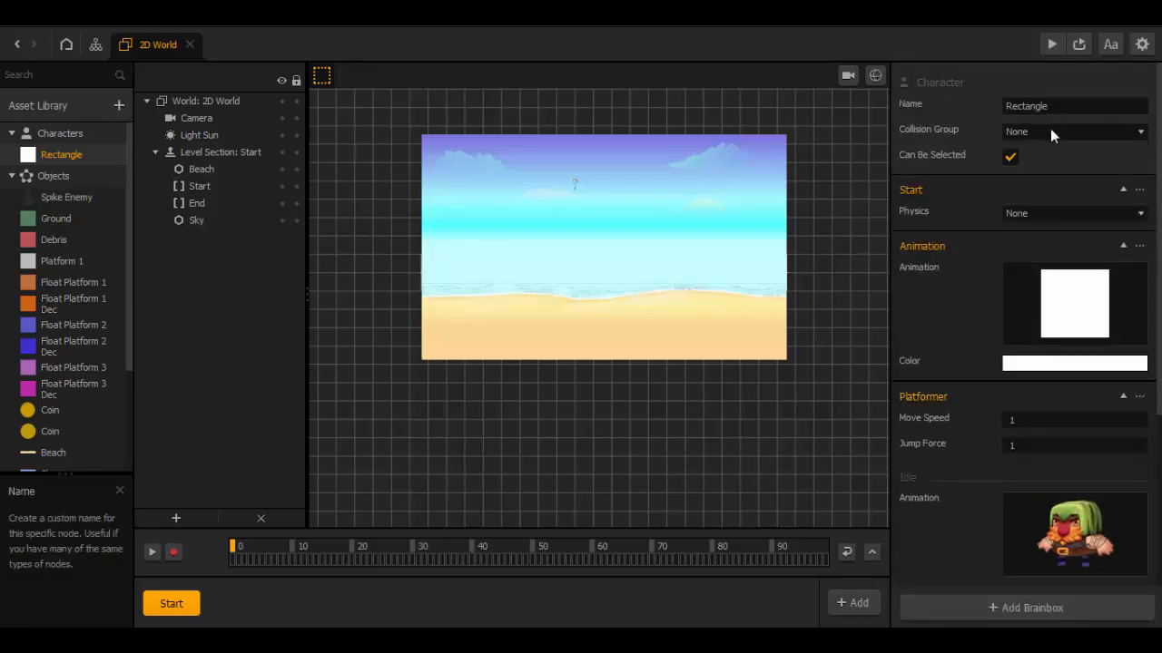
{"action": "left_click", "coordinate": [1049, 129]}
{"action": "left_click", "coordinate": [1044, 168]}
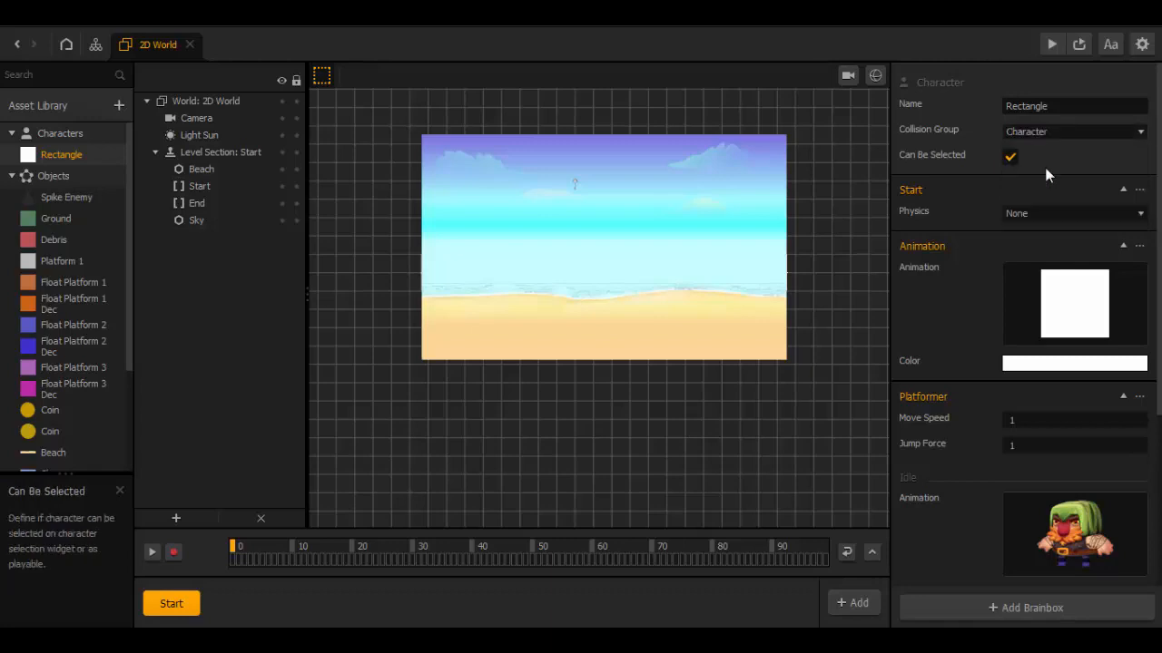
{"action": "left_click", "coordinate": [1027, 216]}
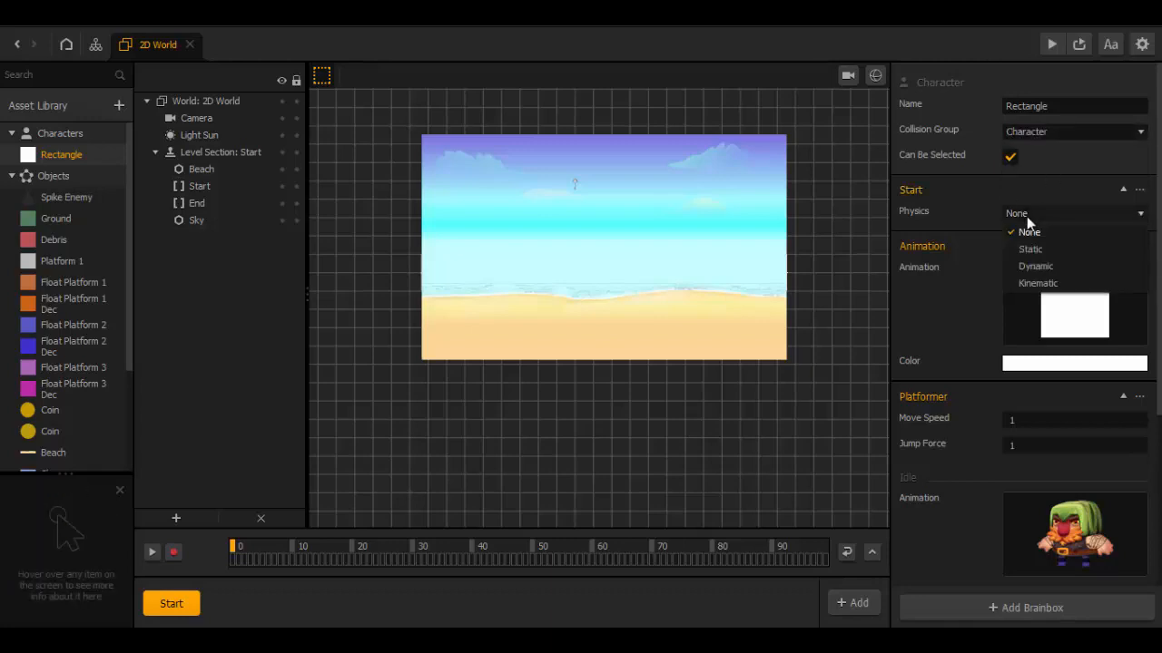
{"action": "left_click", "coordinate": [1034, 265]}
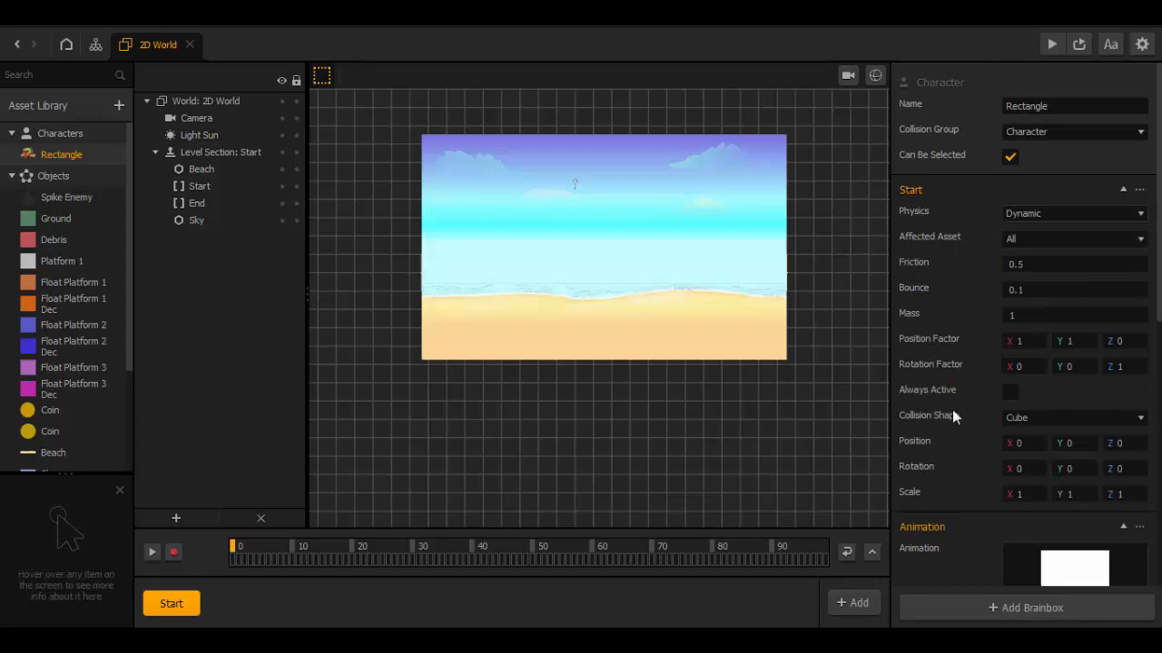
Step: Set the Rectangle's Platformer move speed to 3 and jump force to 2
{"action": "scroll", "coordinate": [950, 392], "scroll_direction": "down", "scroll_amount": 1}
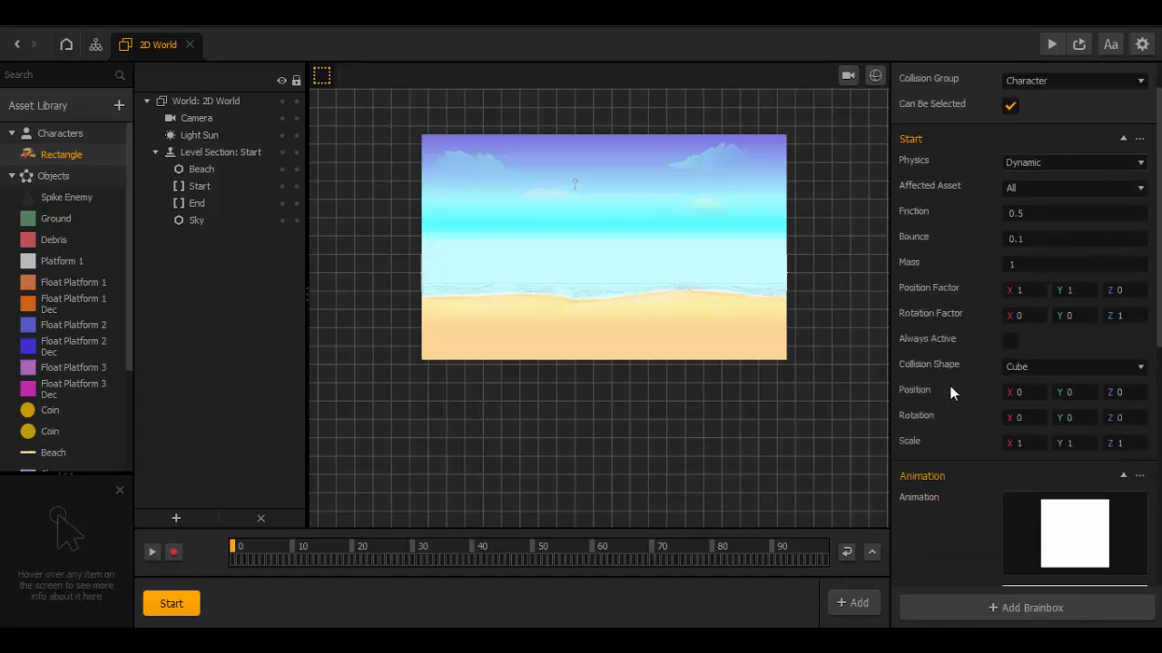
{"action": "scroll", "coordinate": [950, 392], "scroll_direction": "down", "scroll_amount": 6}
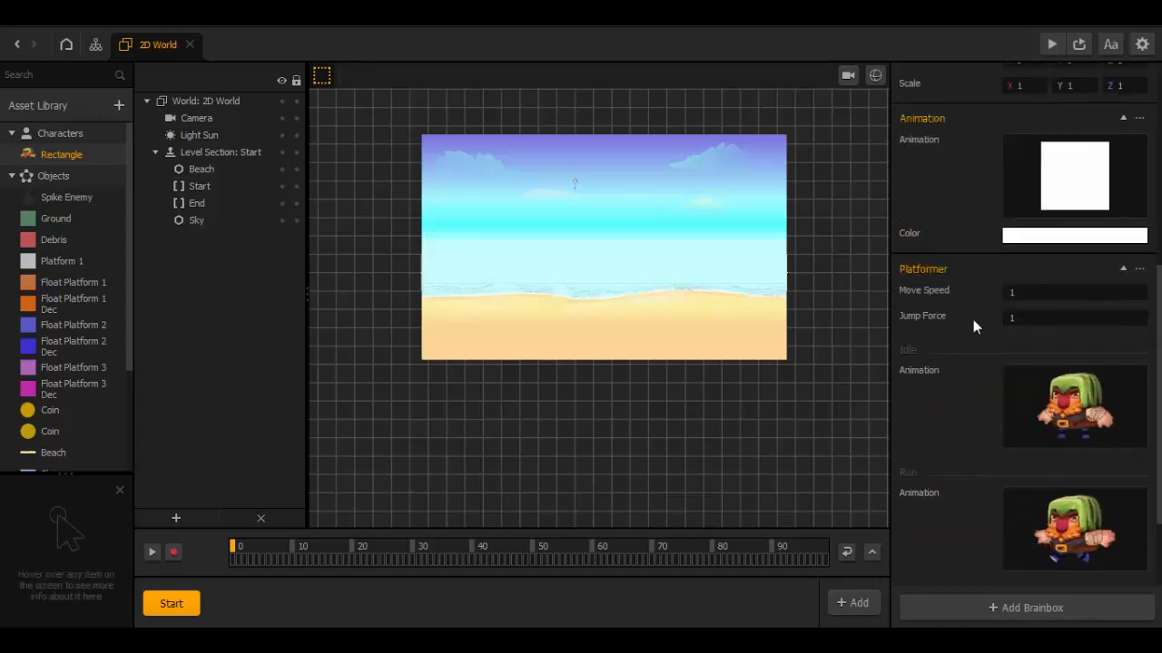
{"action": "left_click", "coordinate": [1015, 293]}
{"action": "type", "text": "3"}
{"action": "key", "text": "Tab"}
{"action": "left_click", "coordinate": [970, 407]}
{"action": "mouse_move", "coordinate": [1077, 175]}
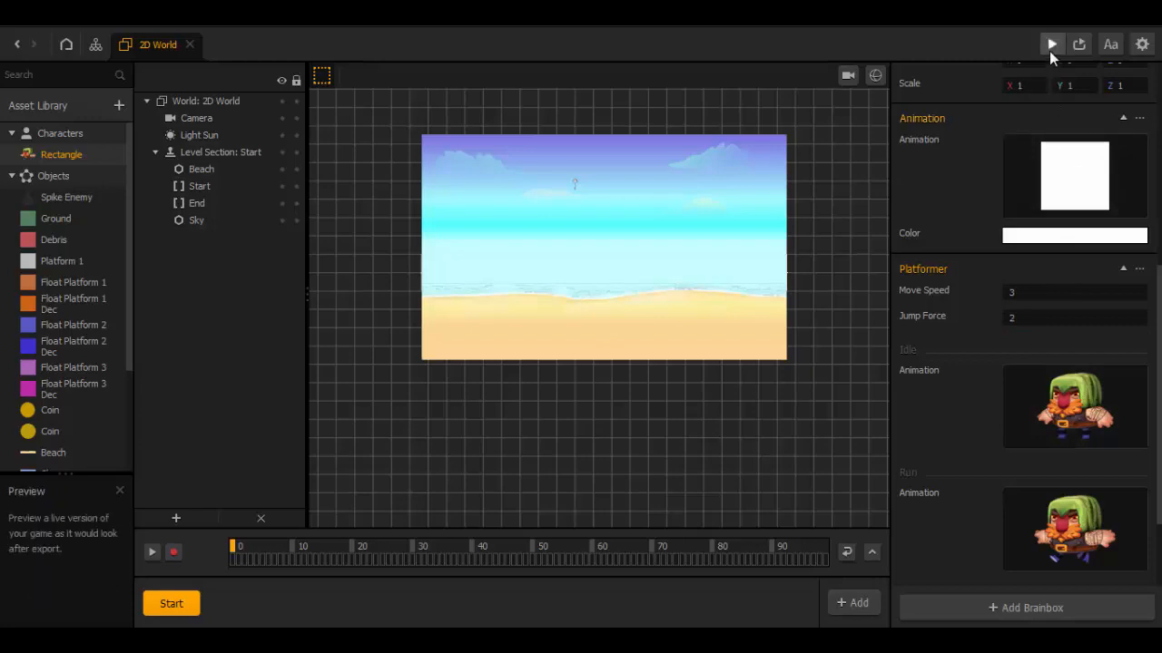
{"action": "mouse_move", "coordinate": [72, 160]}
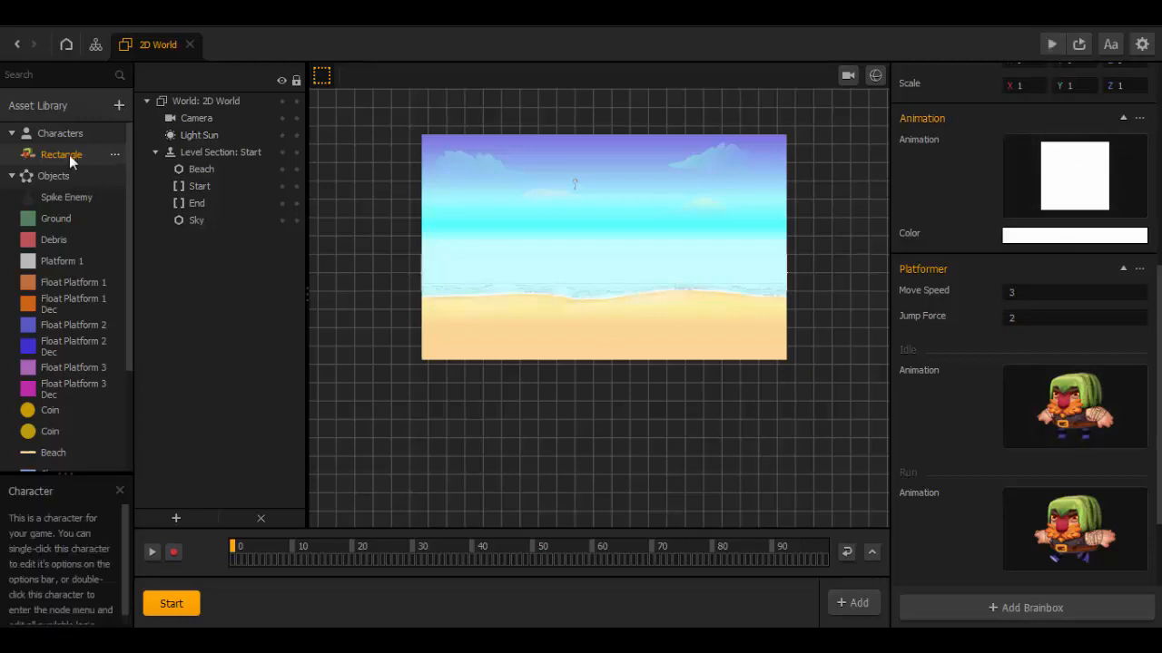
Step: Place the Rectangle character in the level just above the beach, at about X -11.05, Y 0.065, and test its movement in the preview
{"action": "left_click_drag", "start_coordinate": [424, 255], "coordinate": [474, 273]}
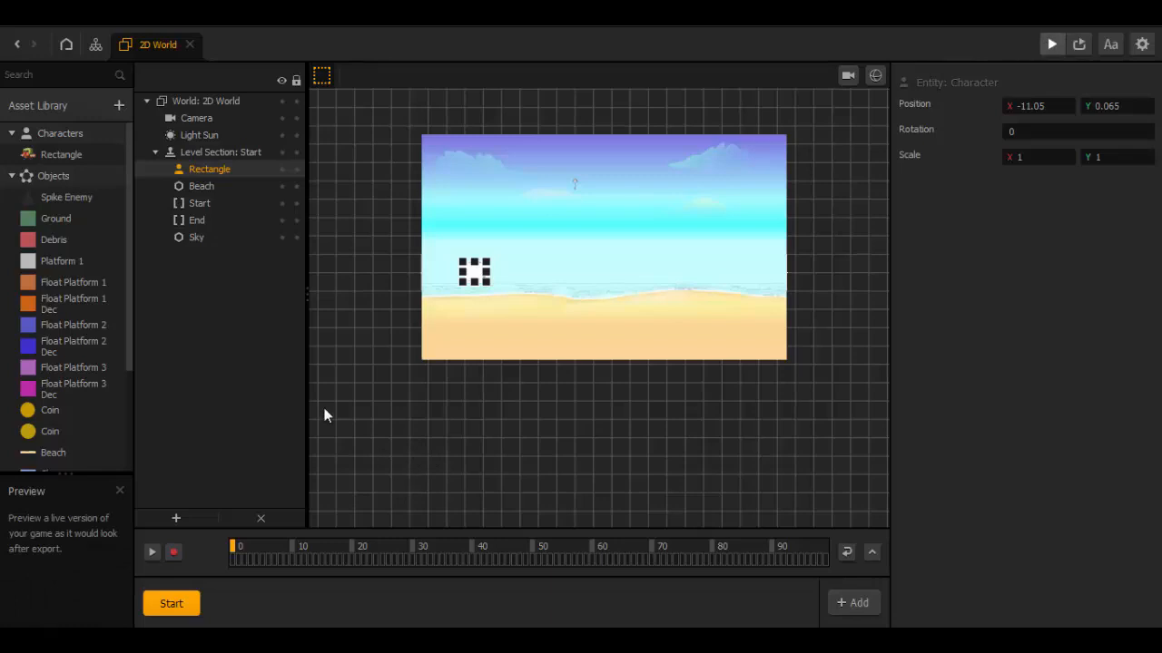
{"action": "left_click", "coordinate": [219, 360]}
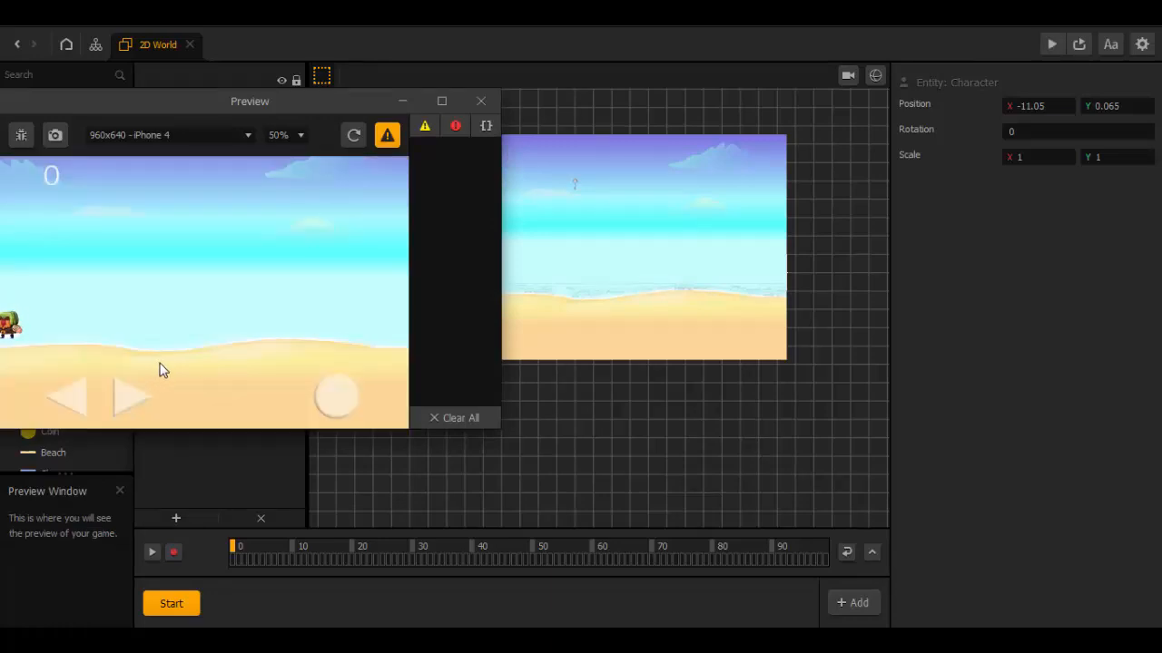
{"action": "key", "text": "Right"}
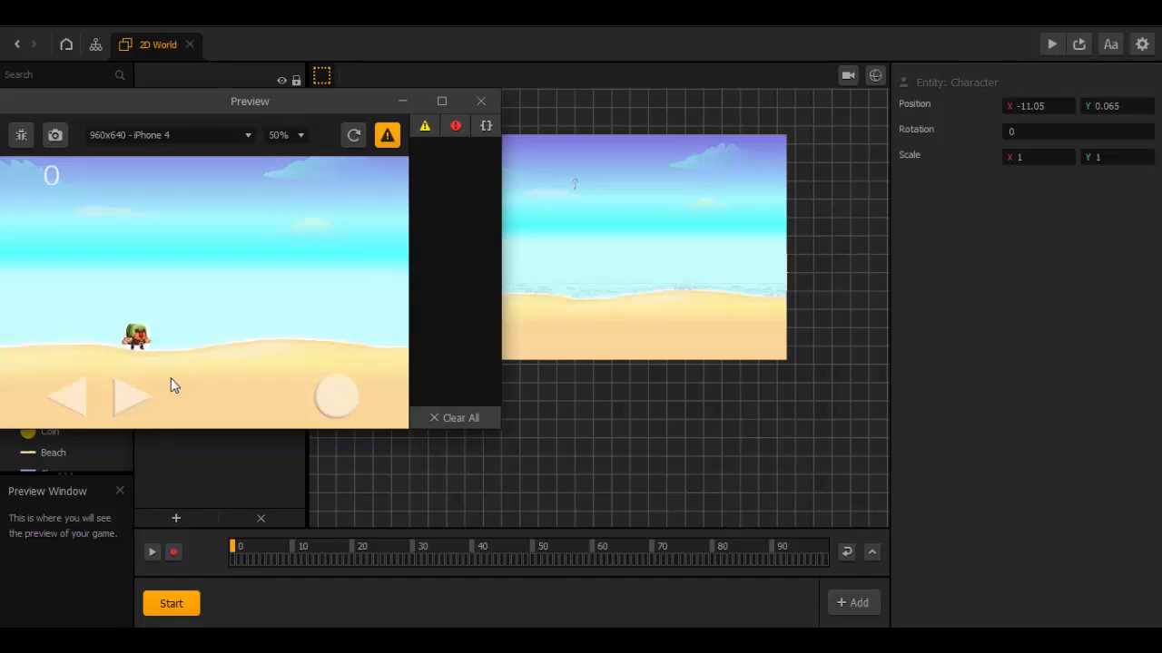
{"action": "left_click", "coordinate": [851, 78]}
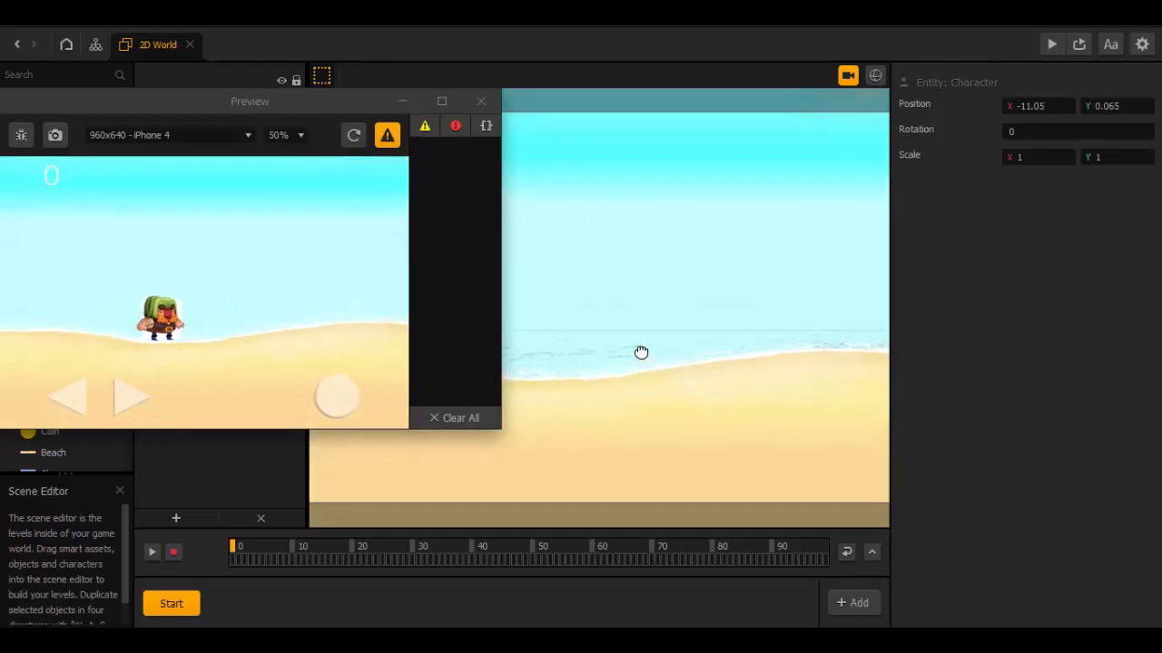
{"action": "left_click", "coordinate": [480, 102]}
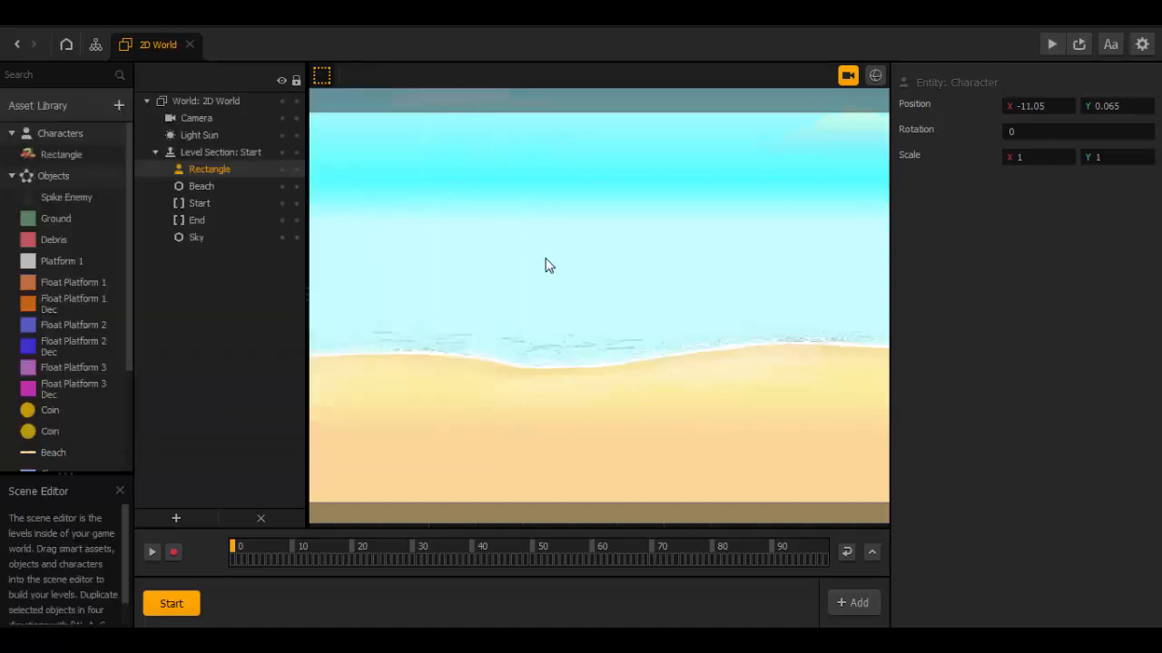
{"action": "left_click", "coordinate": [851, 76]}
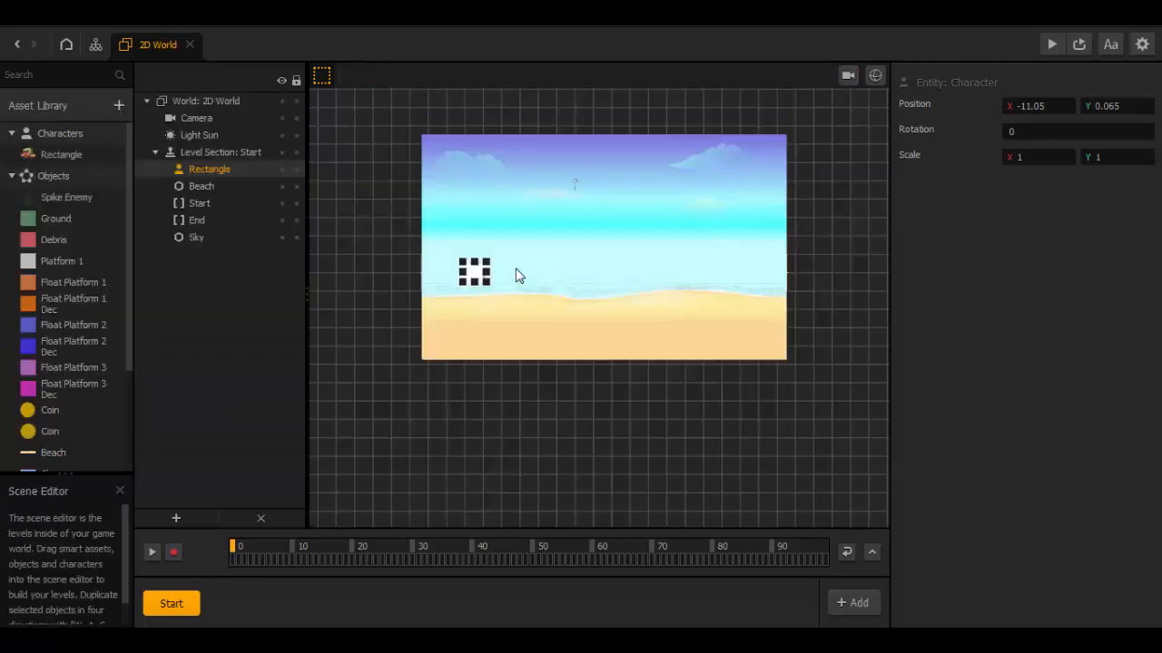
Step: Remove the white square image from the Rectangle character's Animation component
{"action": "left_click", "coordinate": [74, 157]}
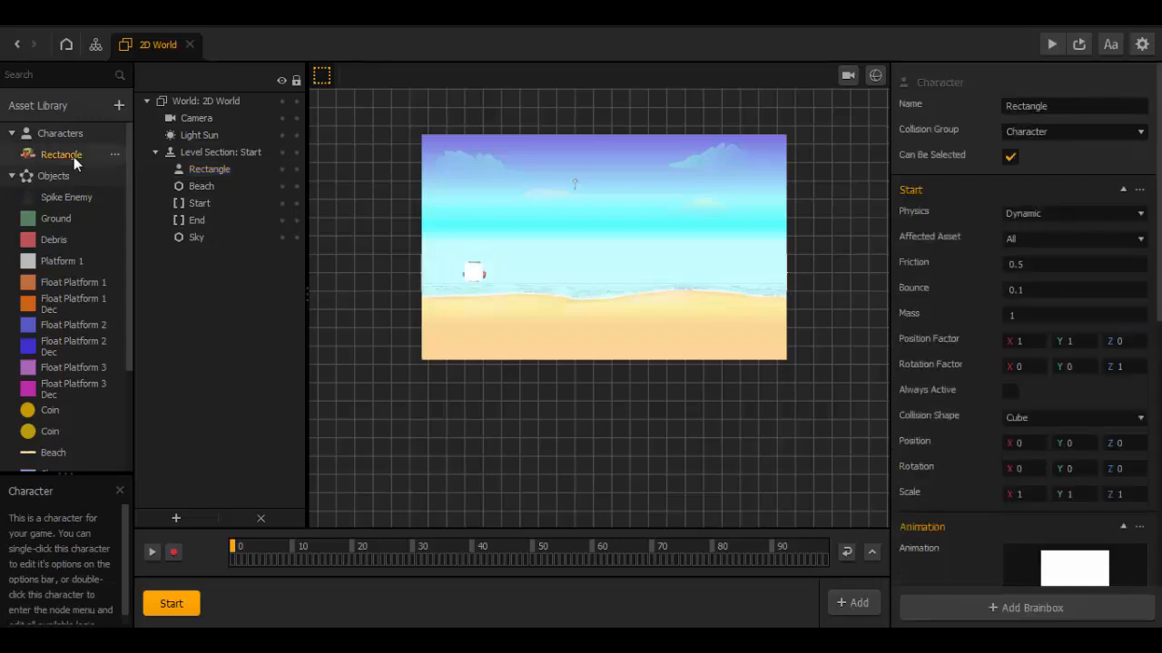
{"action": "scroll", "coordinate": [958, 456], "scroll_direction": "down", "scroll_amount": 5}
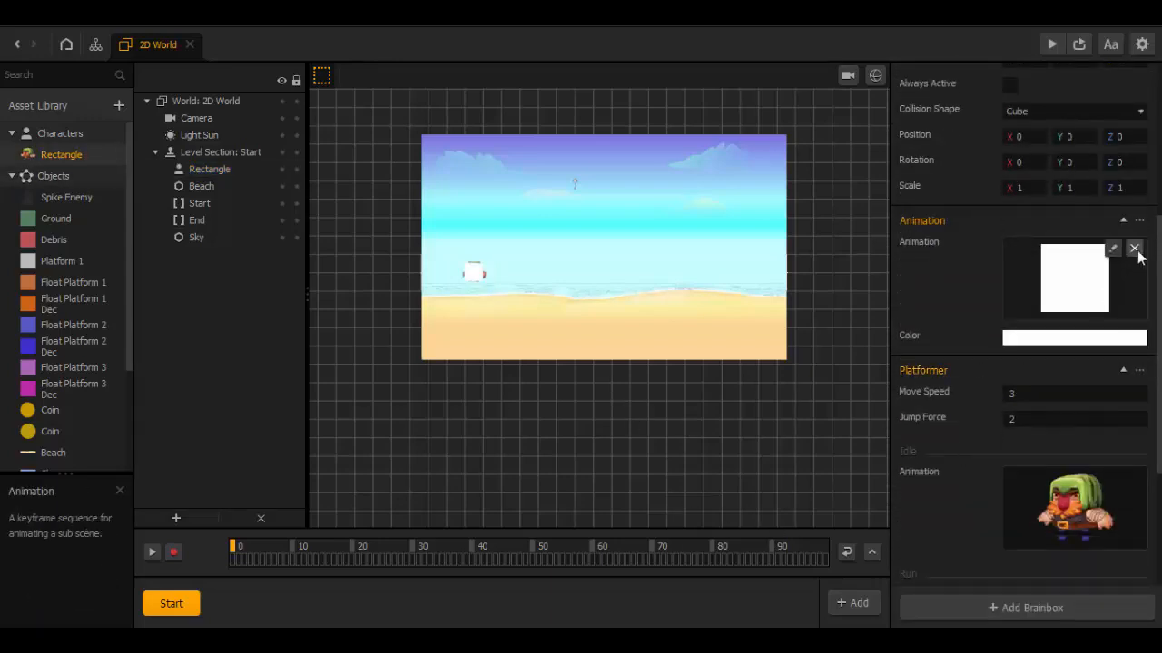
{"action": "left_click", "coordinate": [1133, 249]}
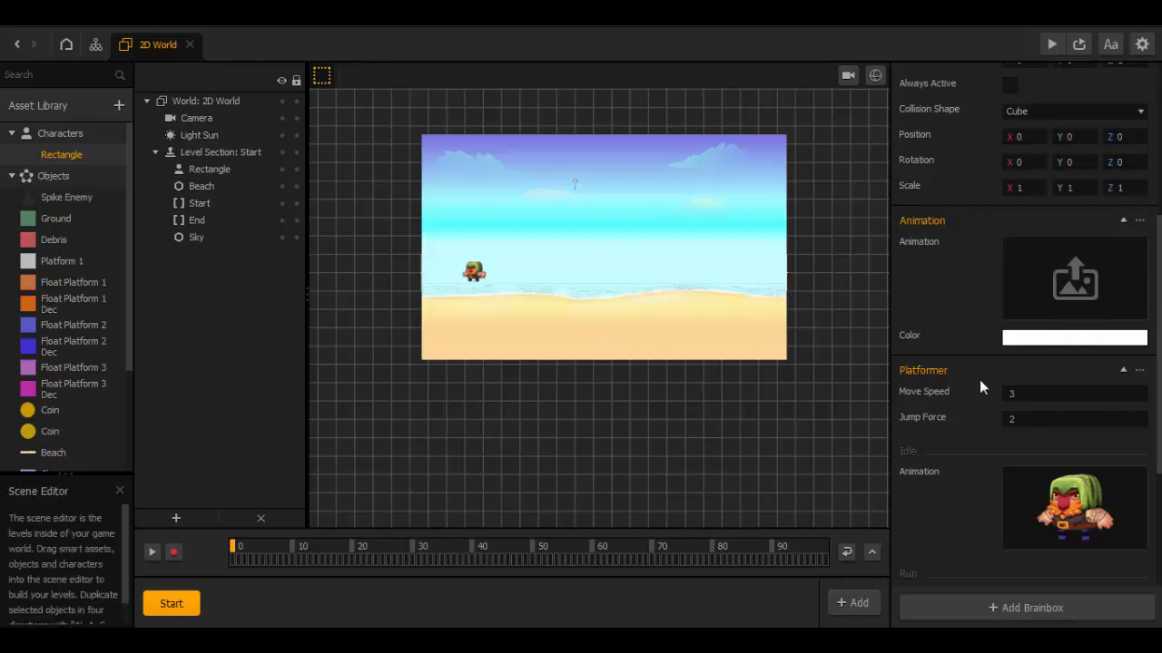
Step: Switch to the file explorer and open the idle folder inside Arni Bro
{"action": "scroll", "coordinate": [1047, 478], "scroll_direction": "down", "scroll_amount": 2}
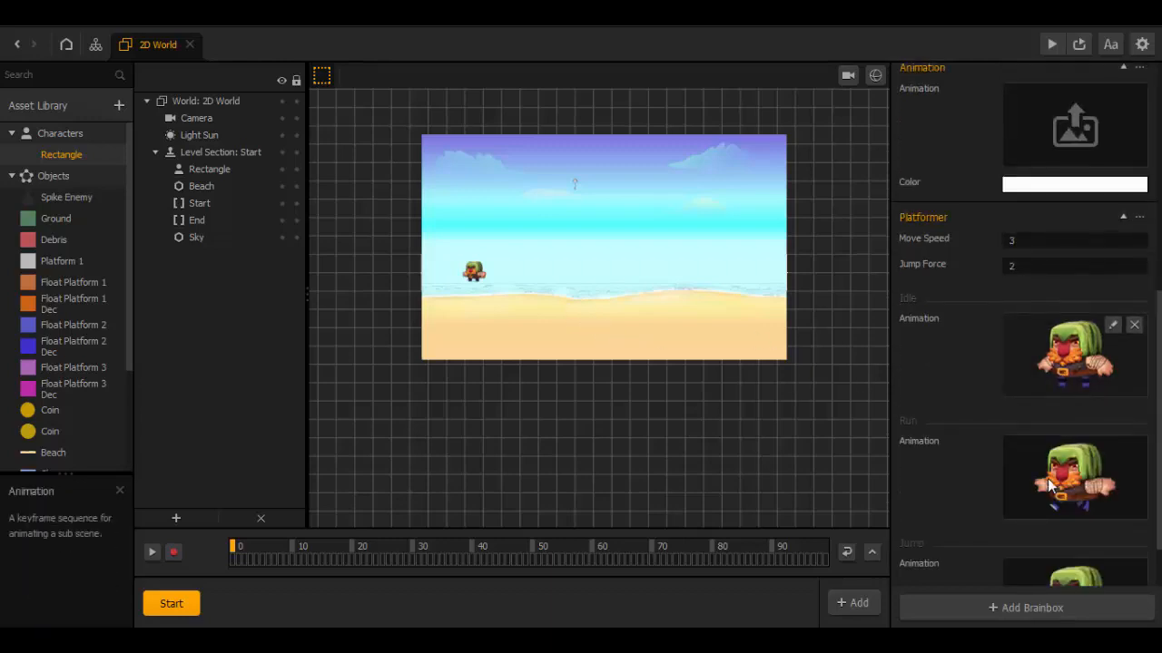
{"action": "scroll", "coordinate": [1047, 479], "scroll_direction": "down", "scroll_amount": 1}
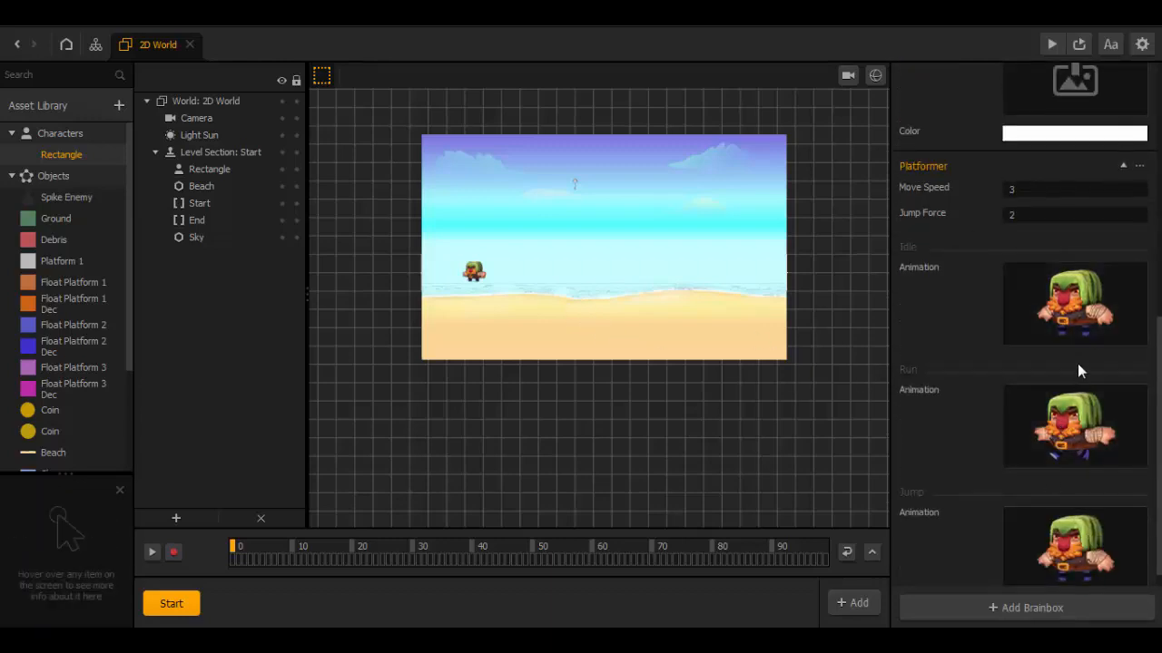
{"action": "mouse_move", "coordinate": [1079, 318]}
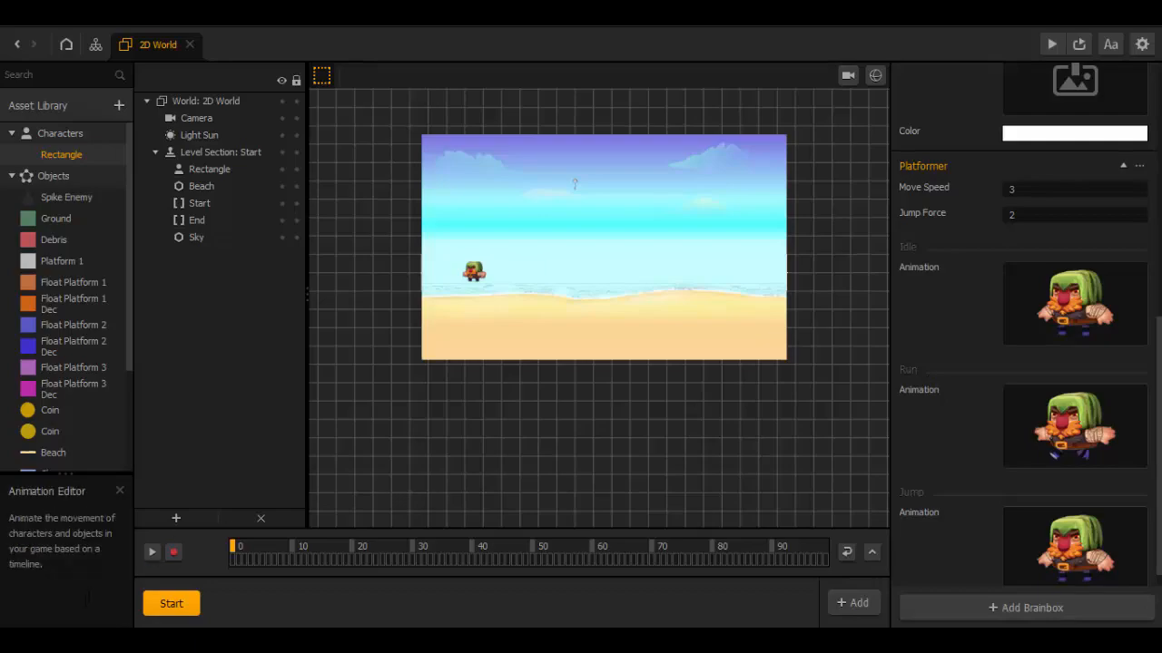
{"action": "left_click", "coordinate": [127, 640]}
{"action": "left_click", "coordinate": [294, 581]}
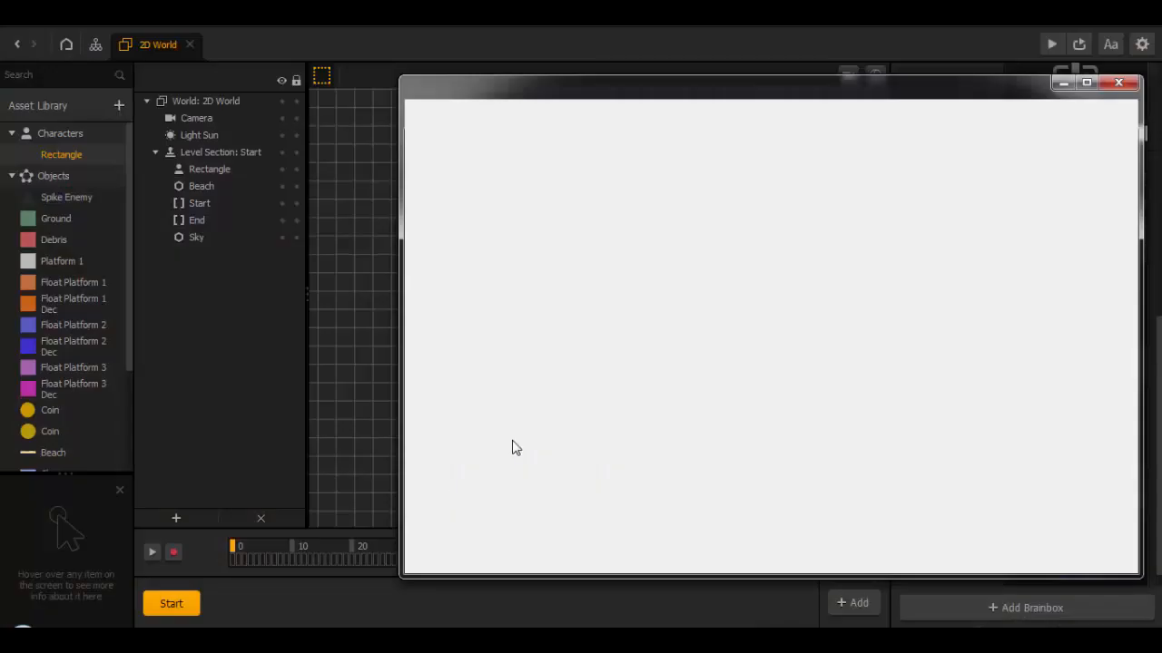
{"action": "left_click_drag", "start_coordinate": [843, 99], "coordinate": [559, 104]}
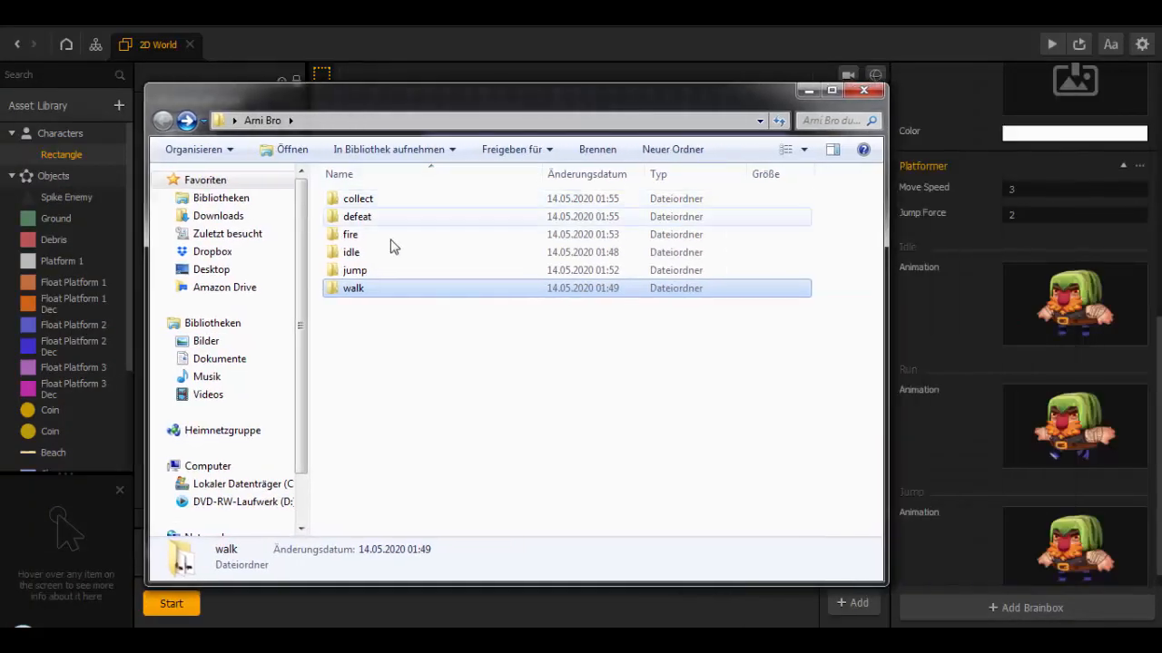
{"action": "left_click", "coordinate": [370, 257]}
{"action": "double_click", "coordinate": [369, 257]}
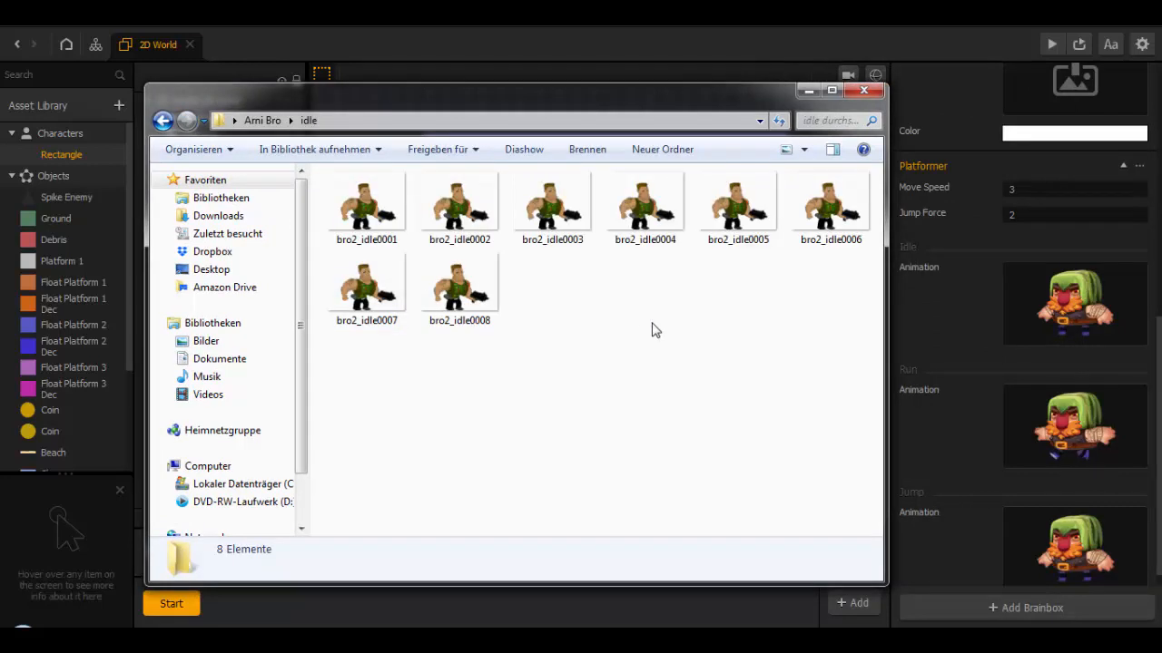
Step: Replace the Platformer's Idle animation with all the frames from bro2_idle0001 to bro2_idle0008
{"action": "key", "text": "ctrl+a"}
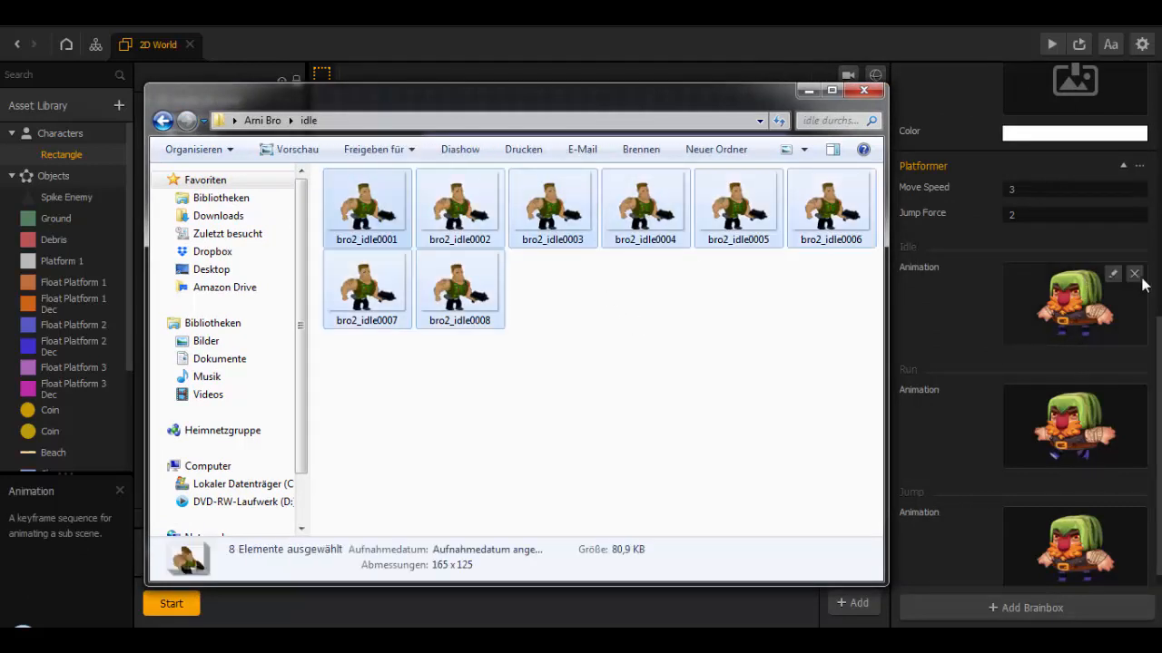
{"action": "left_click", "coordinate": [1134, 274]}
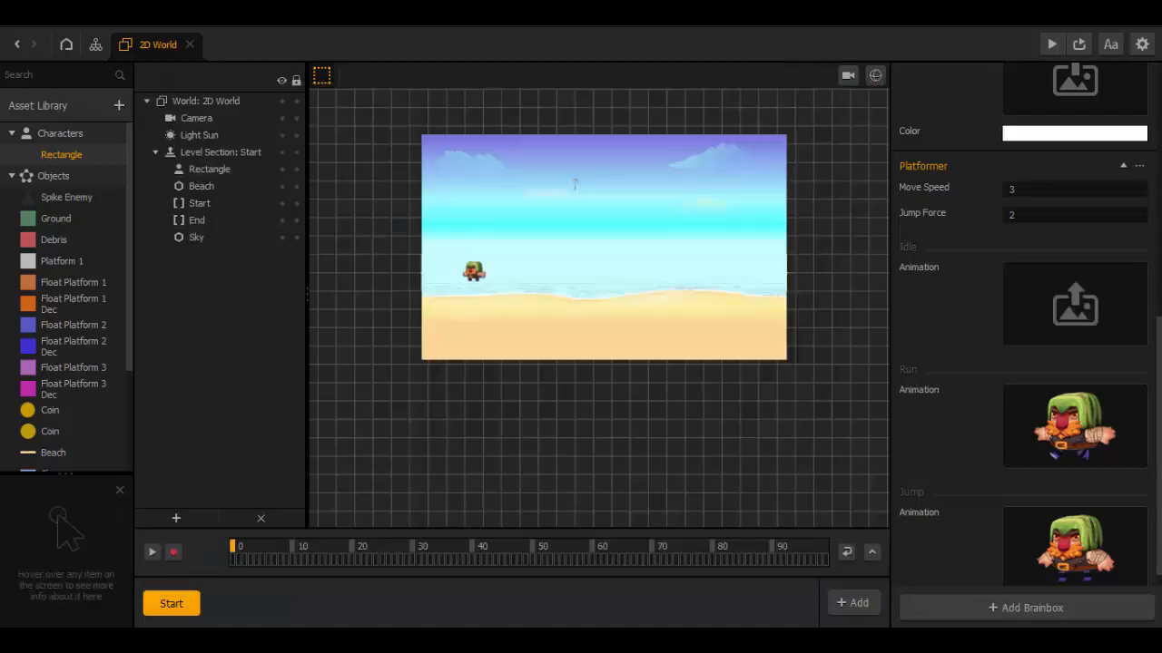
{"action": "mouse_move", "coordinate": [199, 639]}
{"action": "left_click", "coordinate": [264, 558]}
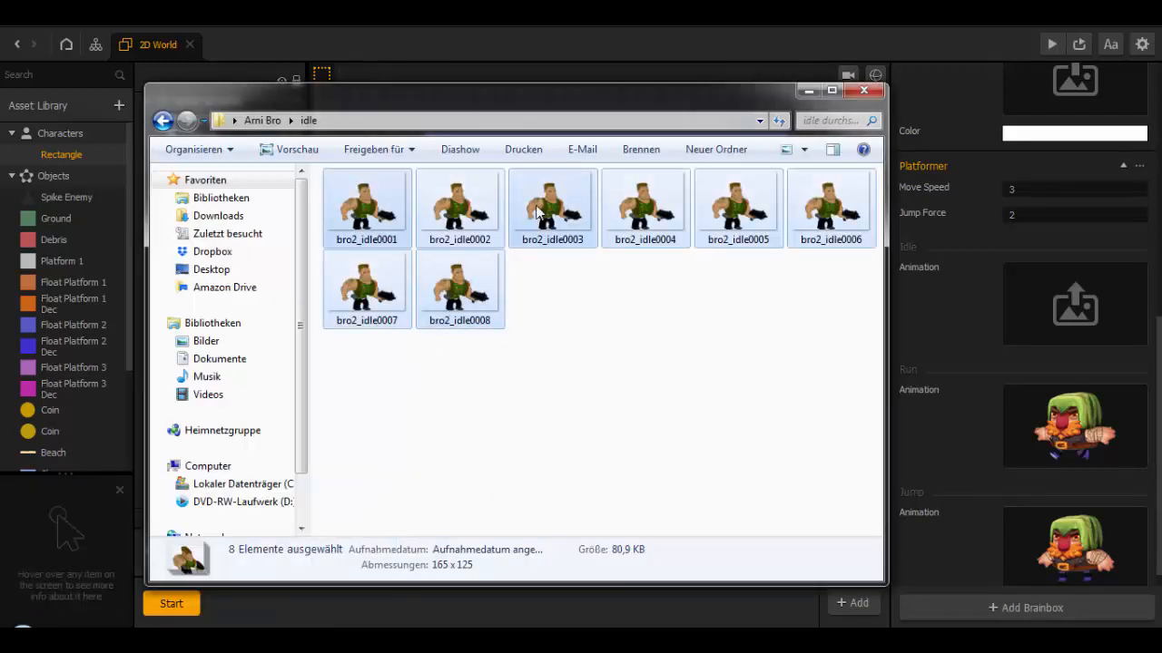
{"action": "left_click_drag", "start_coordinate": [541, 208], "coordinate": [1050, 319]}
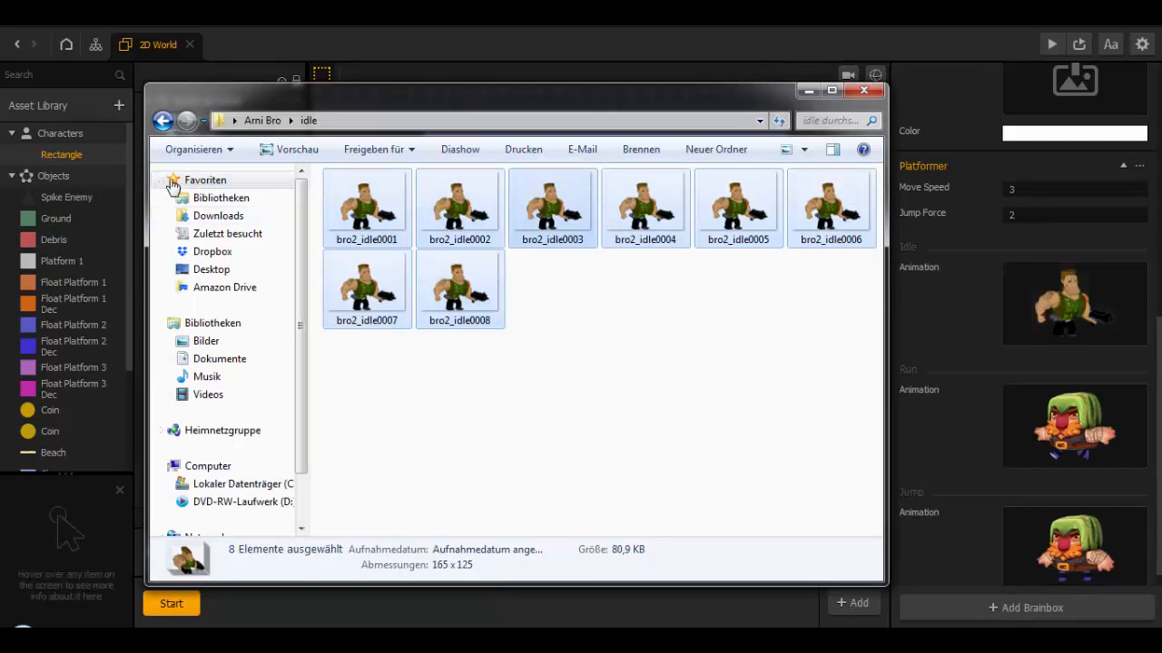
Step: Clear the default Run and Jump animations from the Rectangle's Platformer component
{"action": "left_click", "coordinate": [162, 121]}
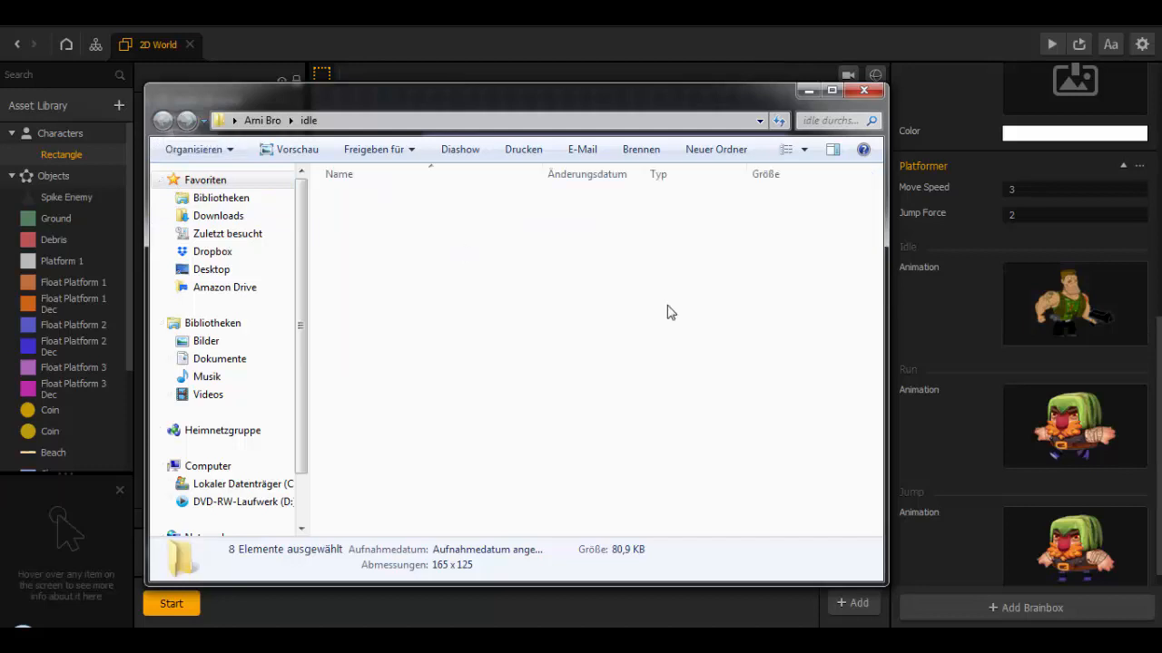
{"action": "key", "text": "BackSpace"}
{"action": "mouse_move", "coordinate": [1133, 409]}
{"action": "key", "text": "Escape"}
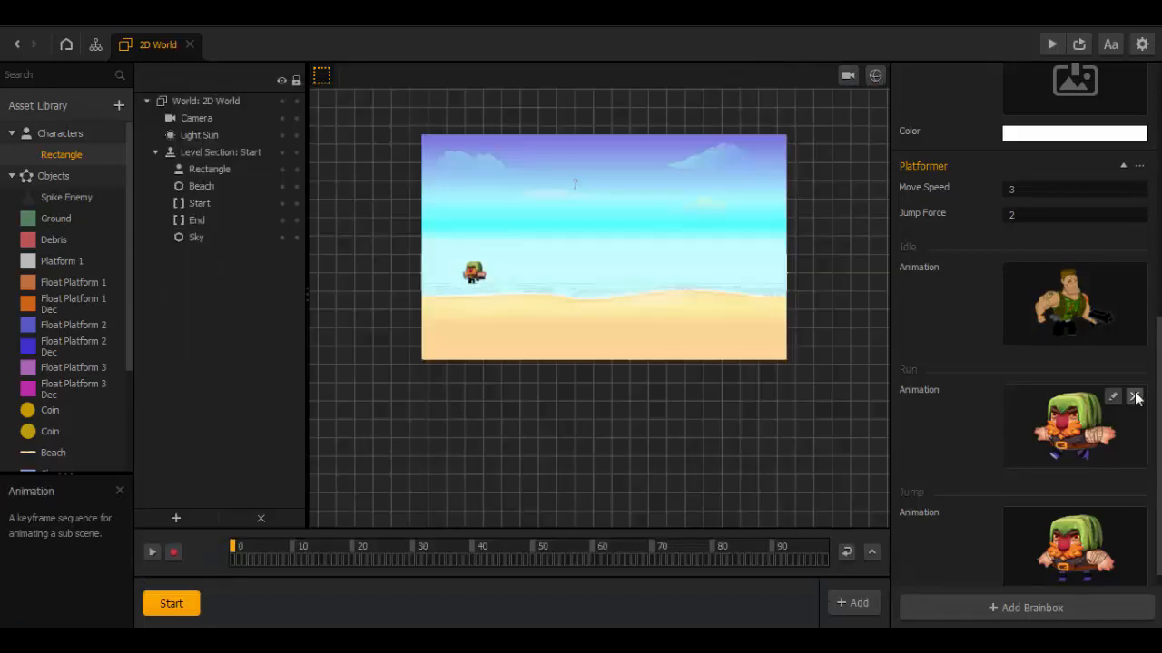
{"action": "left_click", "coordinate": [1134, 397]}
{"action": "scroll", "coordinate": [1137, 399], "scroll_direction": "down", "scroll_amount": 1}
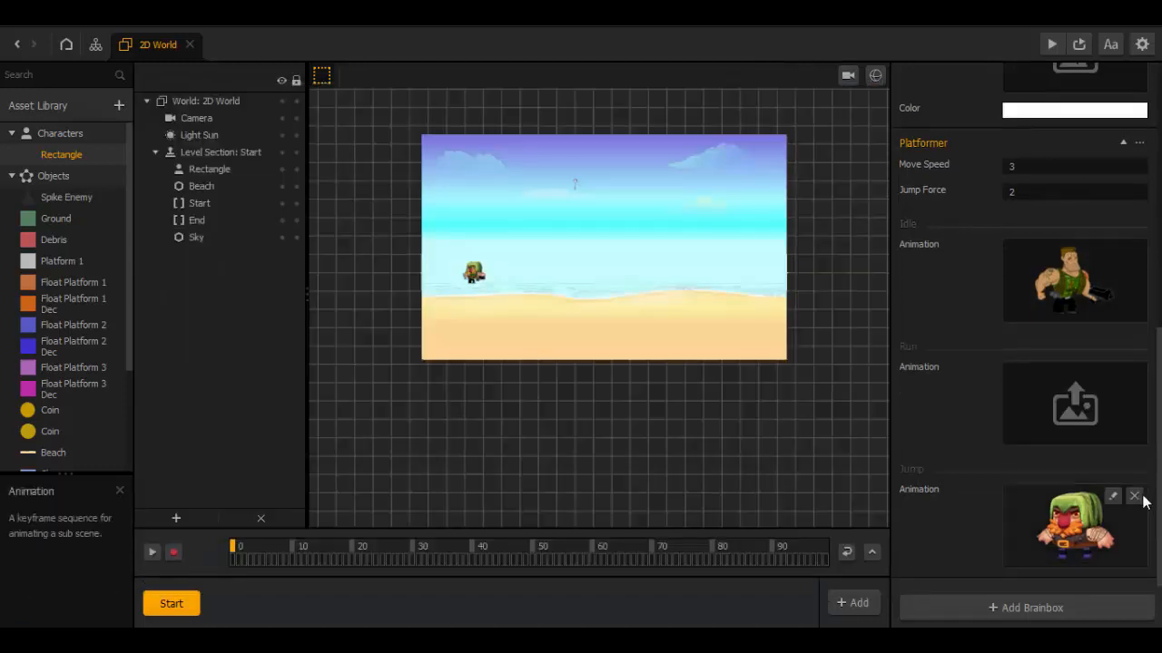
{"action": "left_click", "coordinate": [1134, 496]}
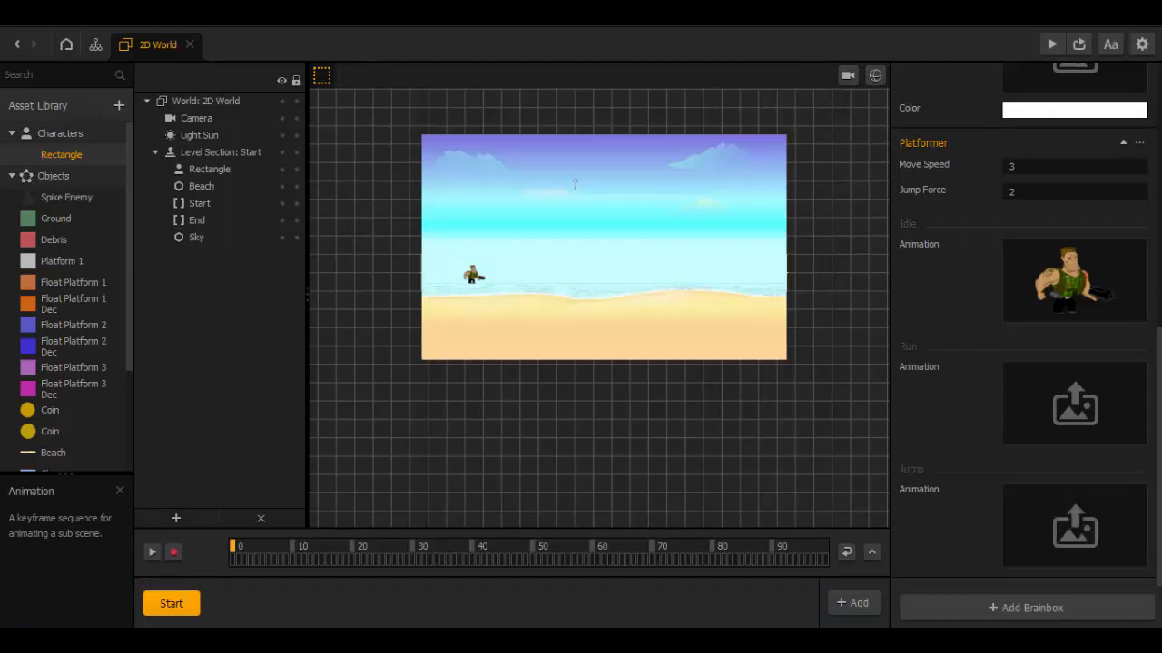
Step: Load all the bro2_walk_lower frames from Arni Bro's walk folder as the Platformer's Run animation
{"action": "mouse_move", "coordinate": [227, 554]}
{"action": "left_click", "coordinate": [330, 539]}
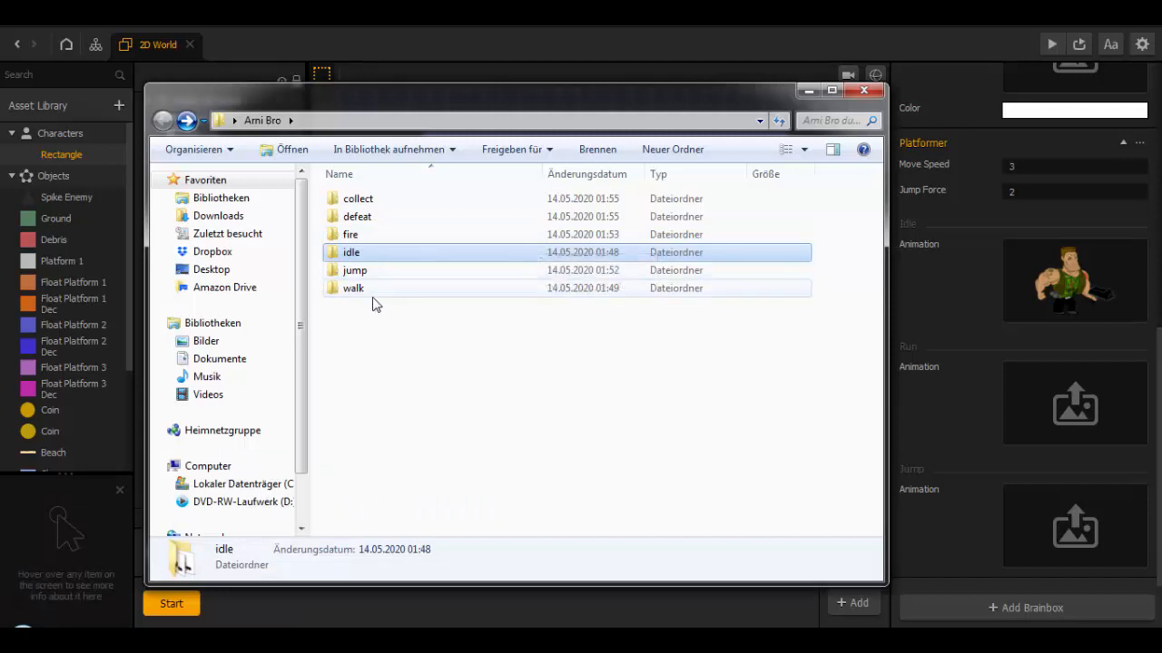
{"action": "left_click", "coordinate": [370, 290]}
{"action": "double_click", "coordinate": [369, 291]}
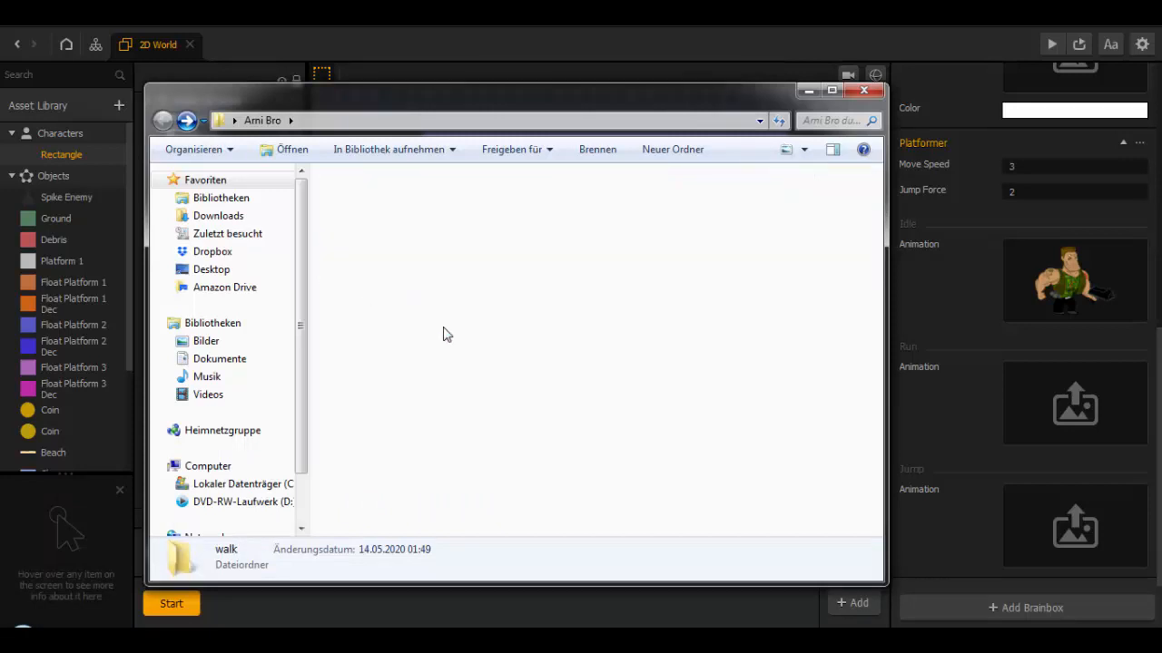
{"action": "key", "text": "ctrl+a"}
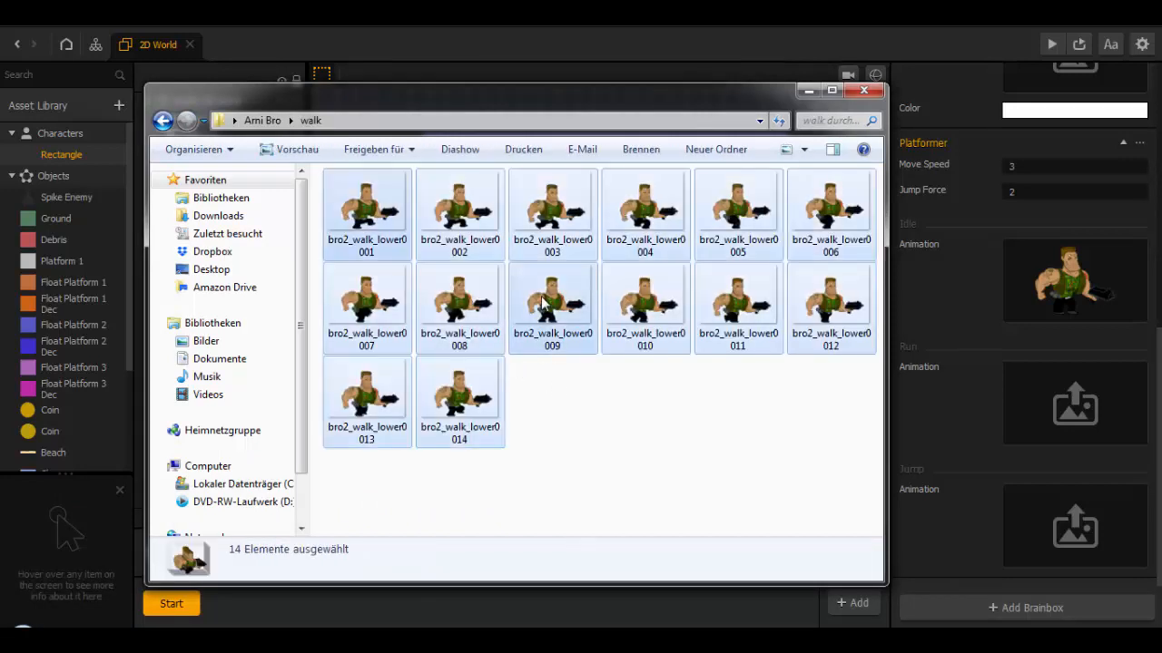
{"action": "left_click_drag", "start_coordinate": [571, 322], "coordinate": [1059, 425]}
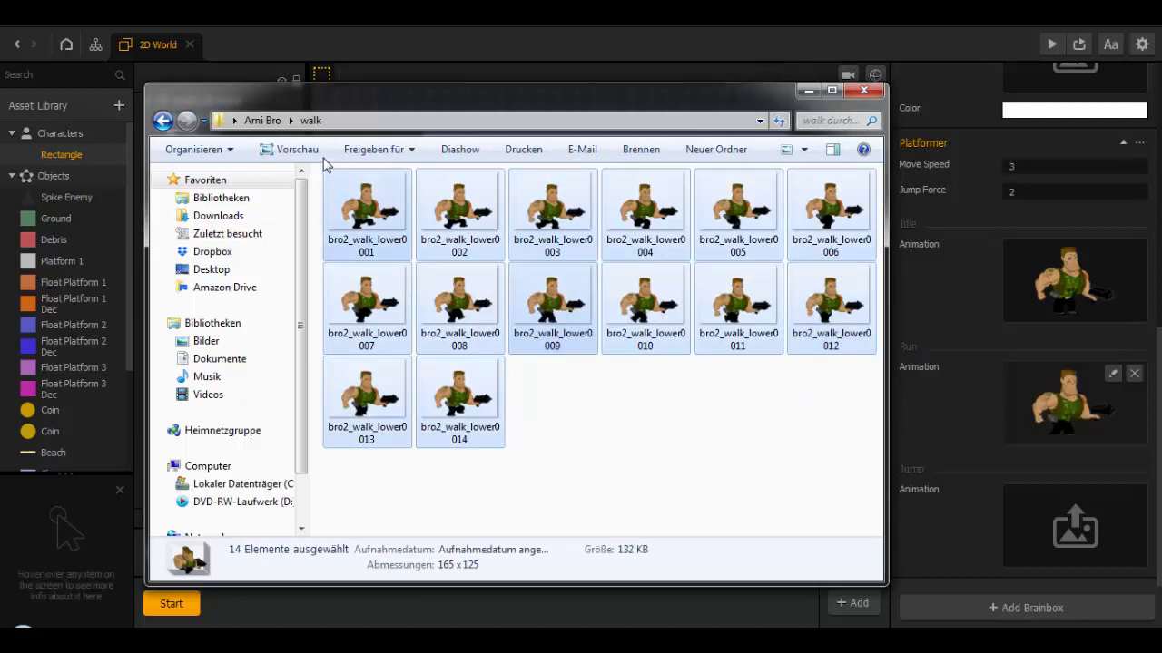
Step: Load frames bro2_jump0001 to bro2_jump0005 from Arni Bro's jump folder as the Platformer's Jump animation
{"action": "left_click", "coordinate": [162, 122]}
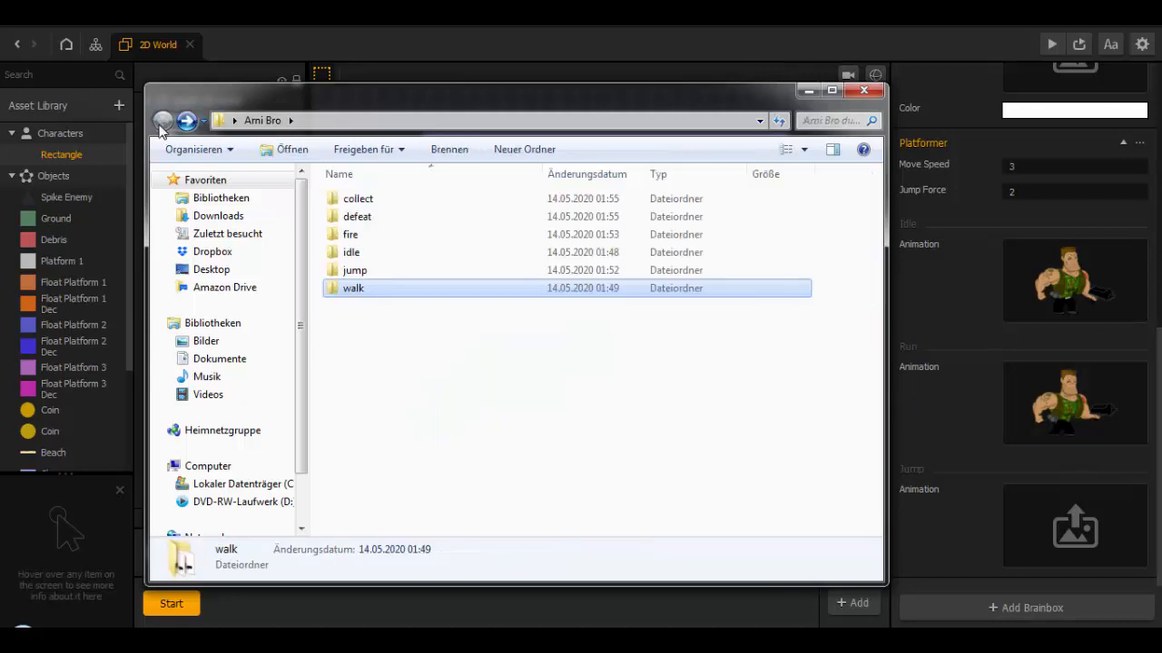
{"action": "left_click", "coordinate": [357, 272]}
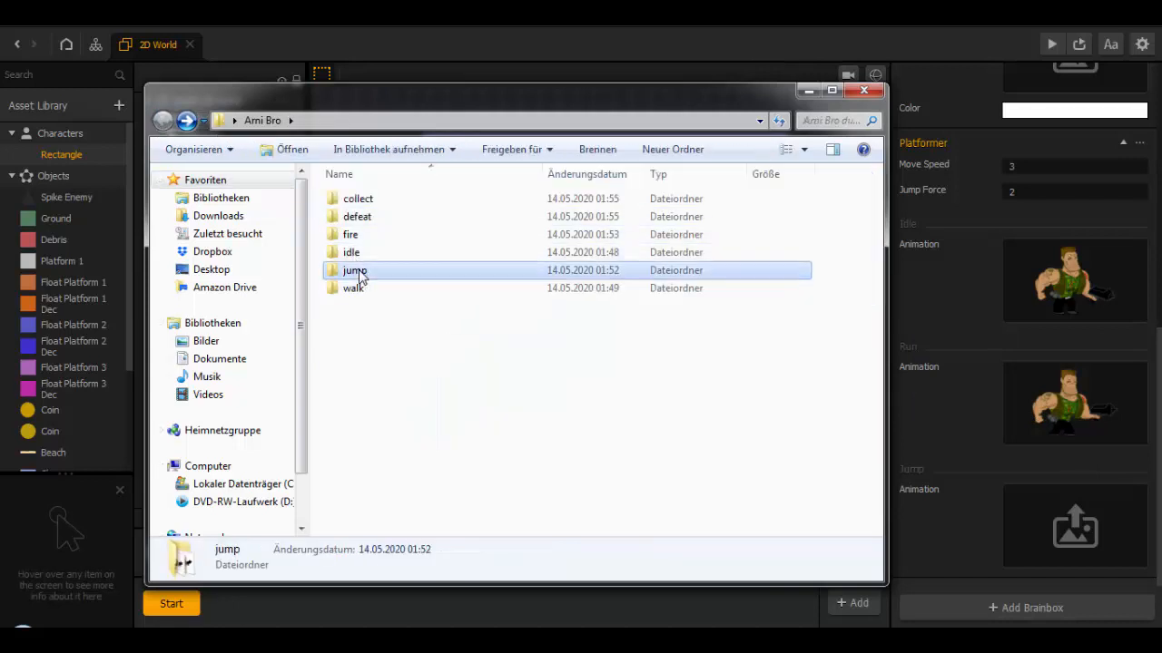
{"action": "double_click", "coordinate": [360, 275]}
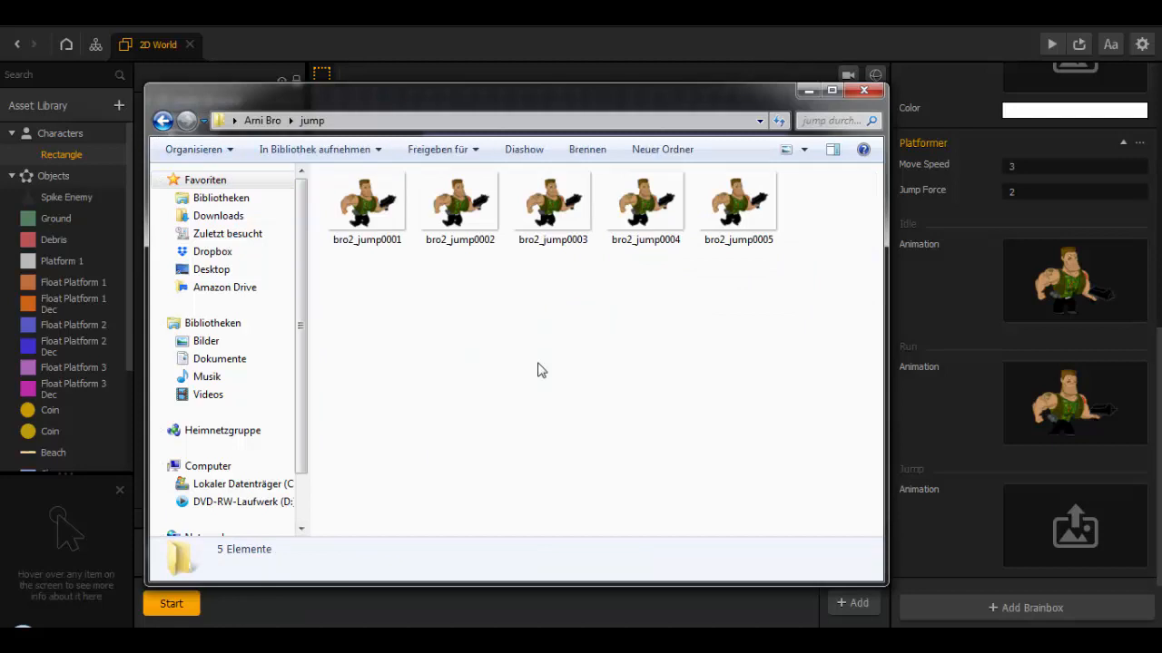
{"action": "key", "text": "ctrl+a"}
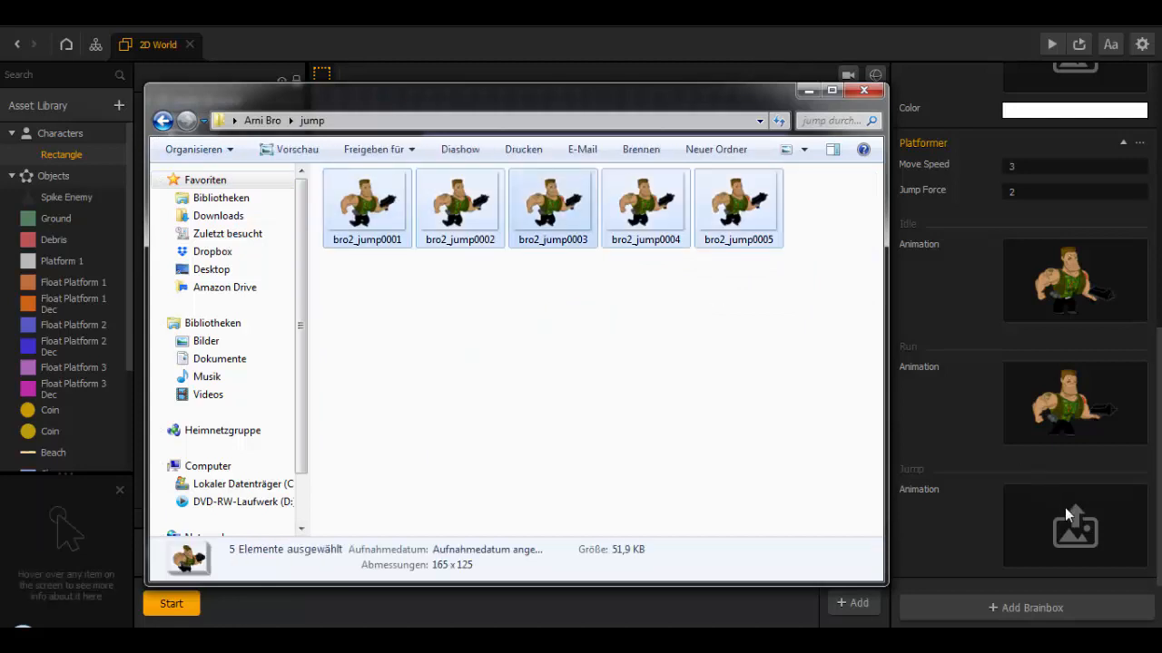
{"action": "left_click_drag", "start_coordinate": [1065, 514], "coordinate": [1066, 517]}
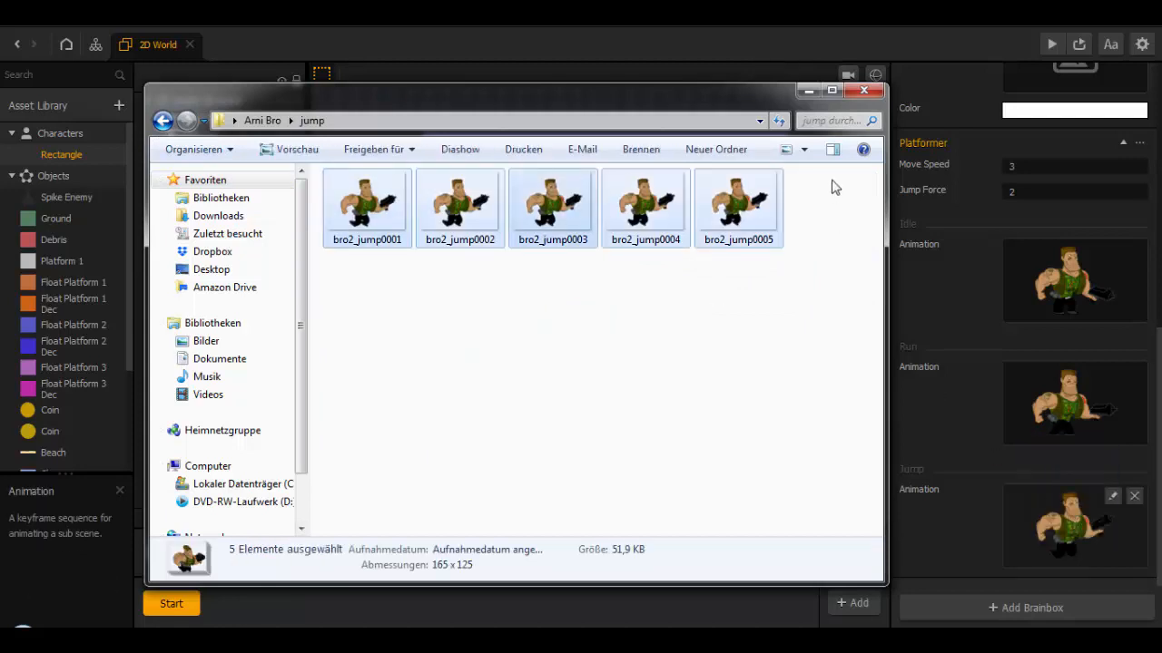
{"action": "left_click", "coordinate": [808, 90]}
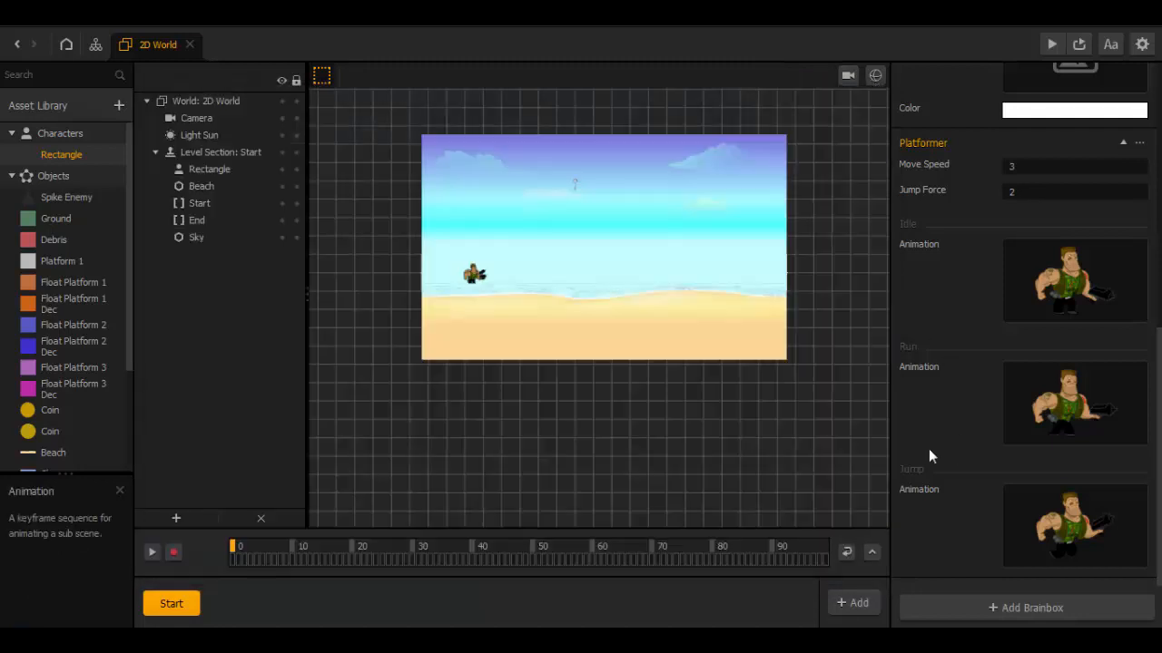
Step: Run a preview of the game, start it from the title screen and check how the level is framed
{"action": "scroll", "coordinate": [479, 336], "scroll_direction": "up", "scroll_amount": 3}
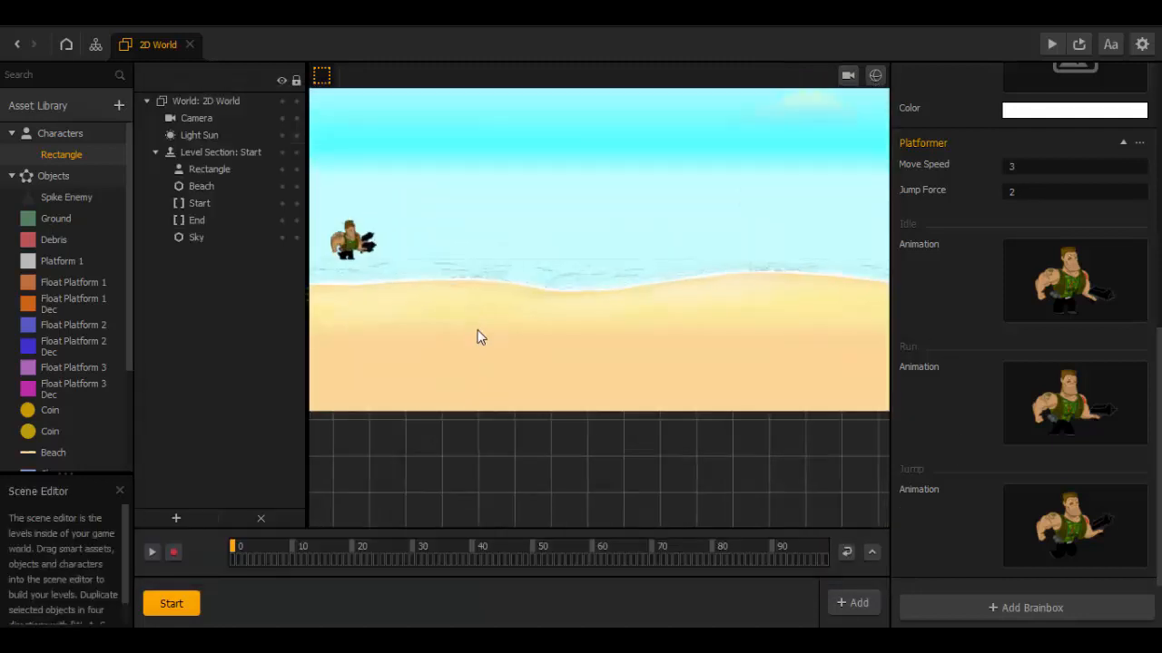
{"action": "middle_click_drag", "start_coordinate": [383, 295], "coordinate": [643, 355]}
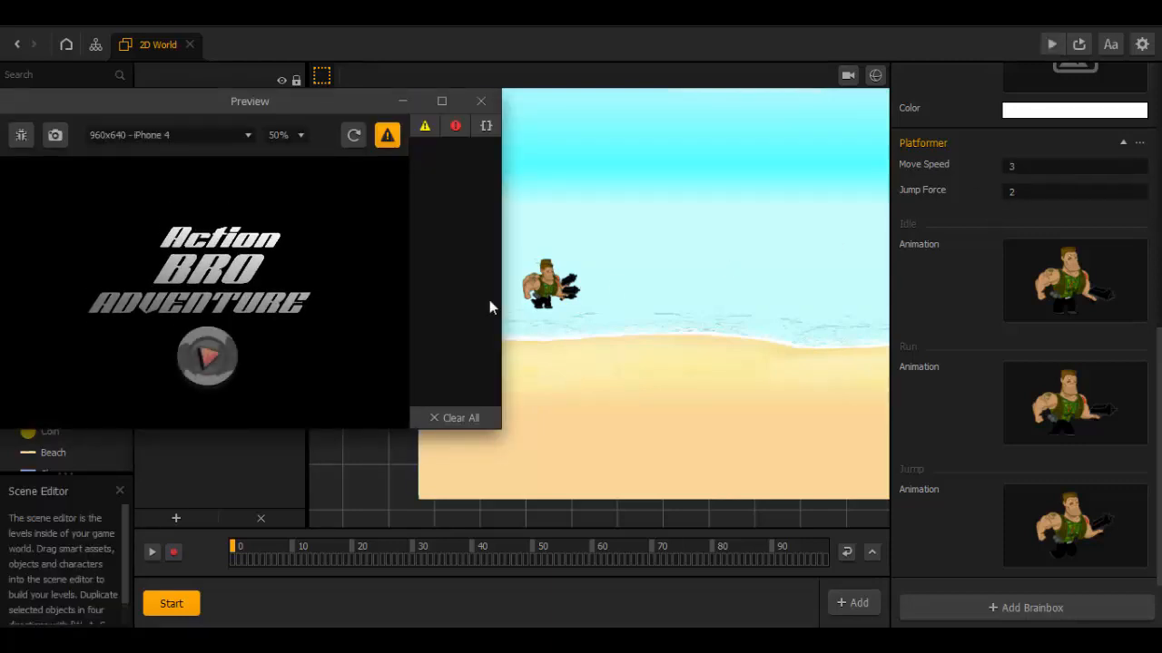
{"action": "left_click", "coordinate": [215, 351]}
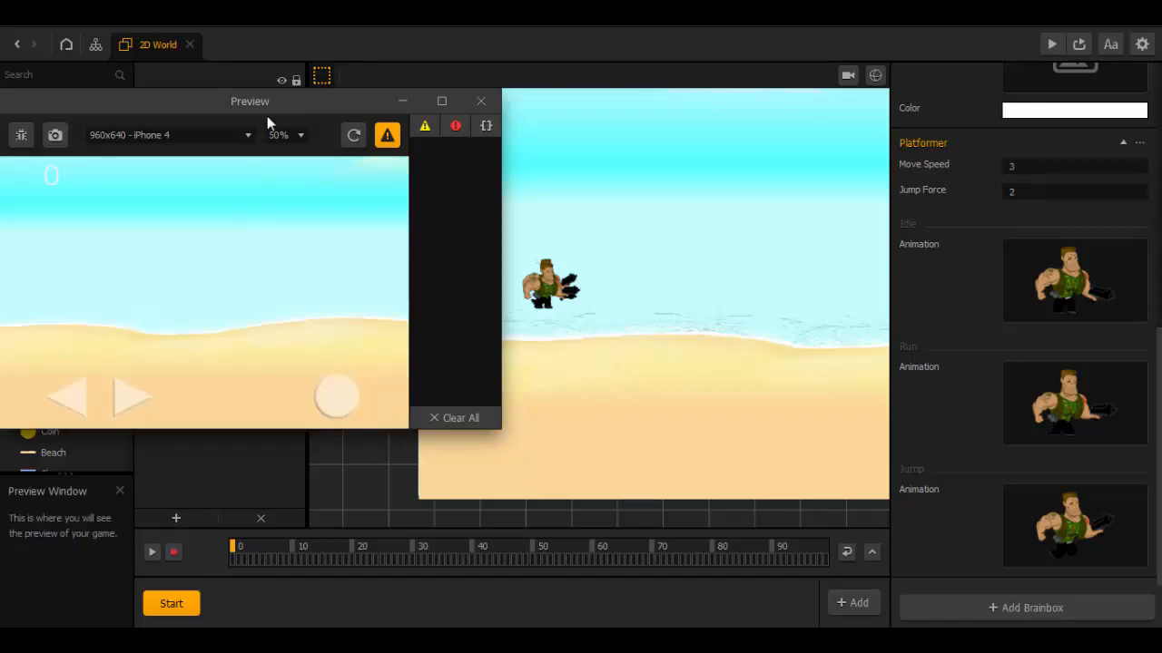
{"action": "left_click_drag", "start_coordinate": [285, 109], "coordinate": [346, 126]}
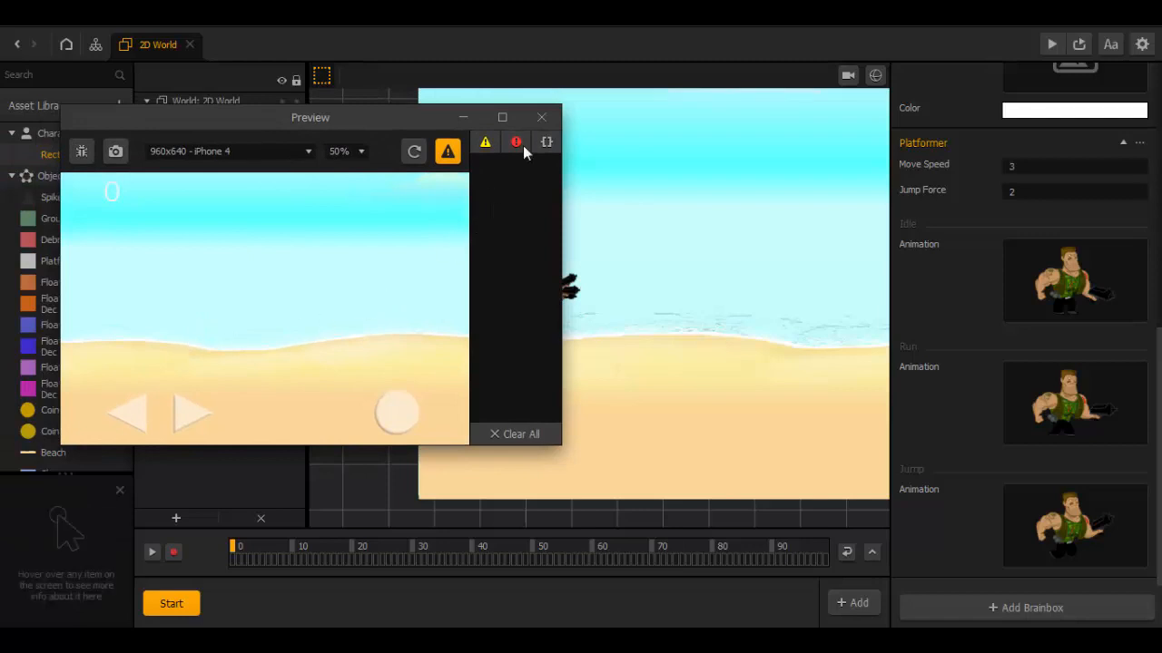
{"action": "left_click", "coordinate": [542, 119]}
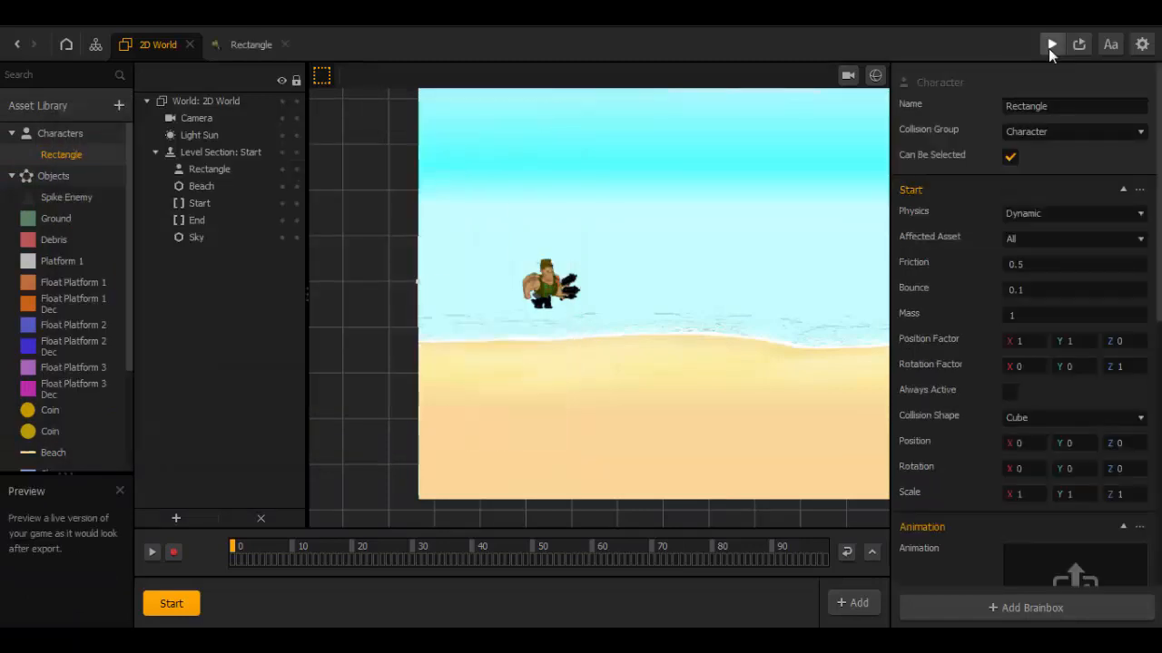
Step: Preview the game again and zoom the game camera out so it frames the full beach scene from sand to clouds
{"action": "left_click", "coordinate": [1049, 48]}
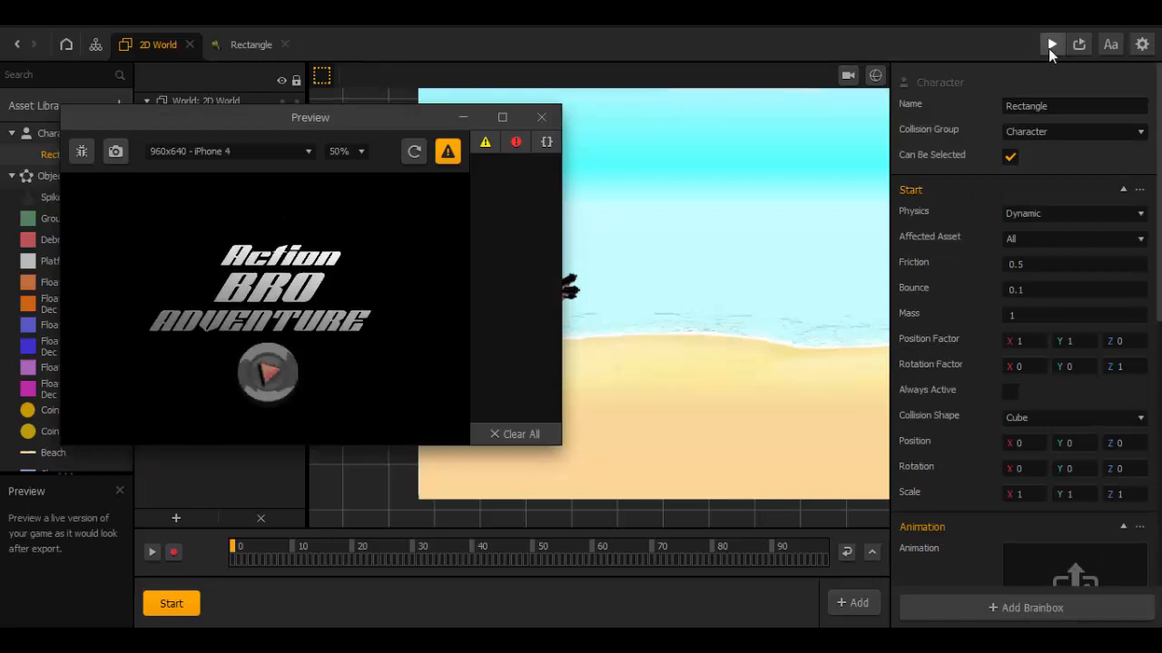
{"action": "left_click", "coordinate": [273, 371]}
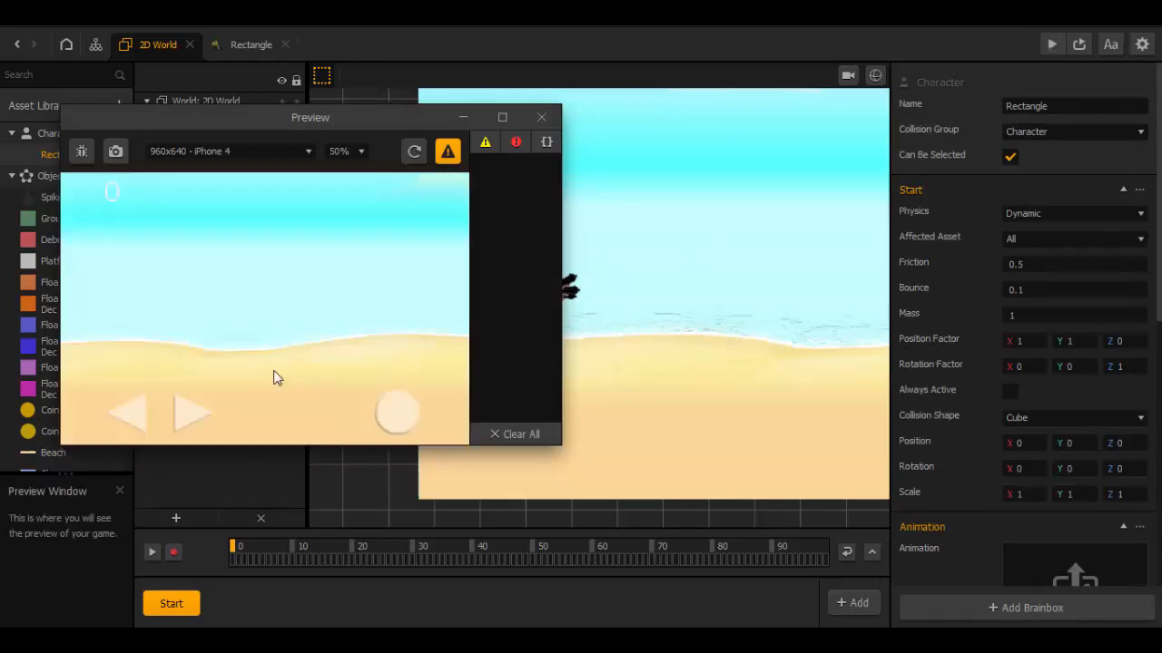
{"action": "left_click", "coordinate": [849, 76]}
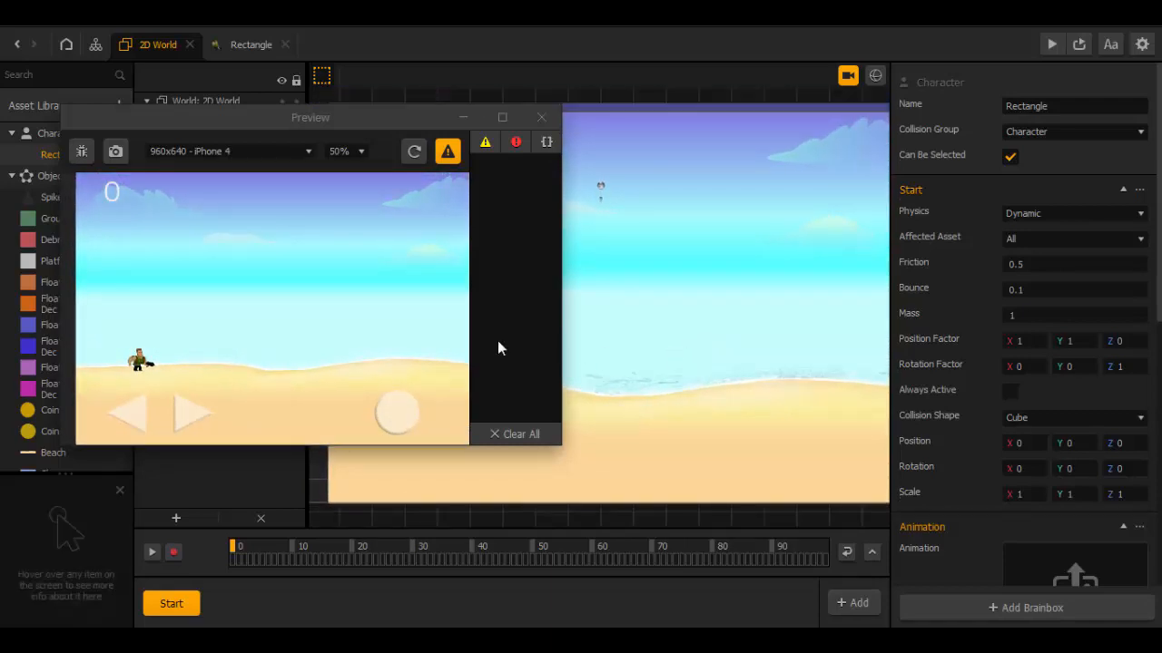
{"action": "left_click", "coordinate": [539, 121]}
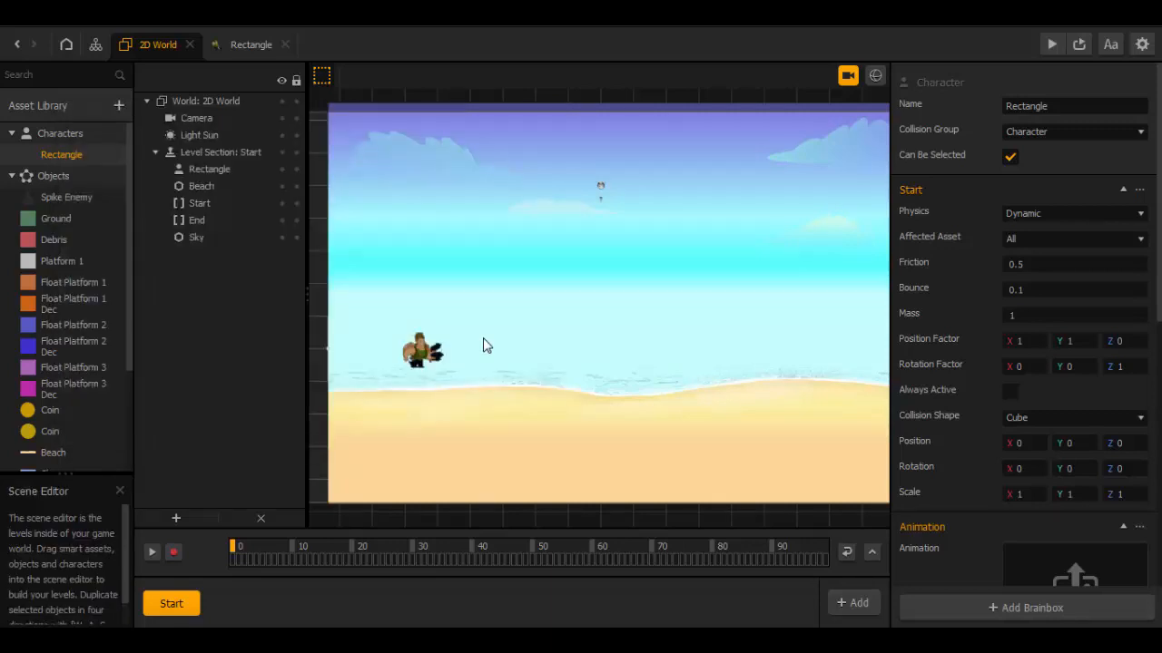
Step: Move the character in the scene to about X -5.99, Y -0.2 and test its running and jumping in a preview
{"action": "left_click", "coordinate": [426, 356]}
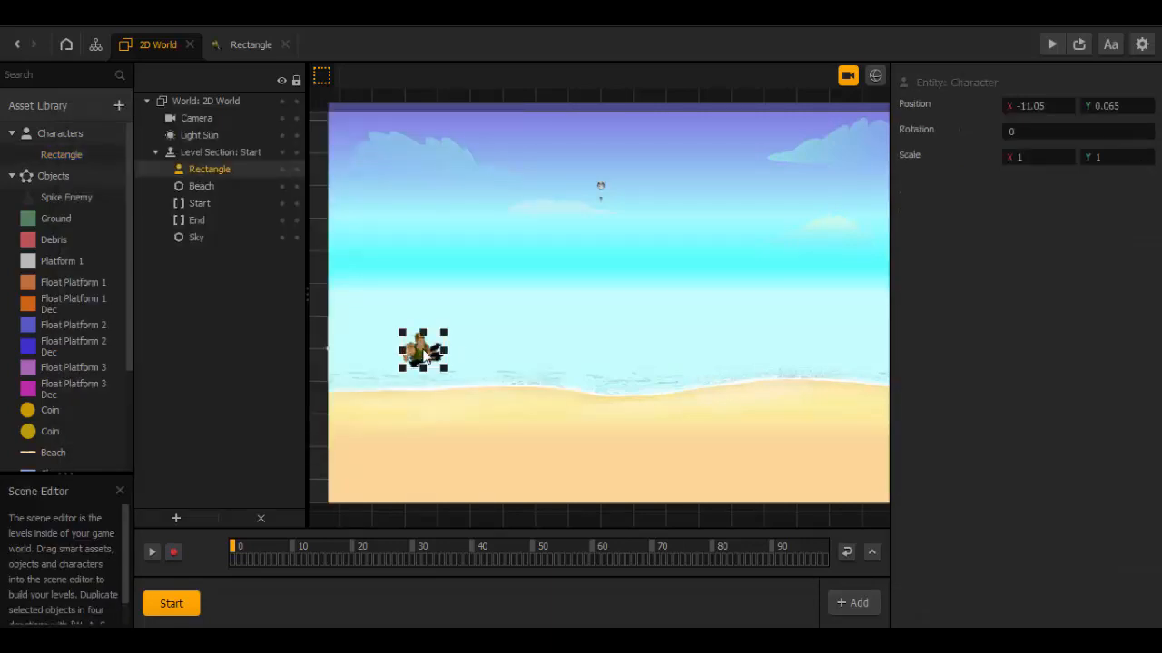
{"action": "left_click_drag", "start_coordinate": [426, 354], "coordinate": [508, 357]}
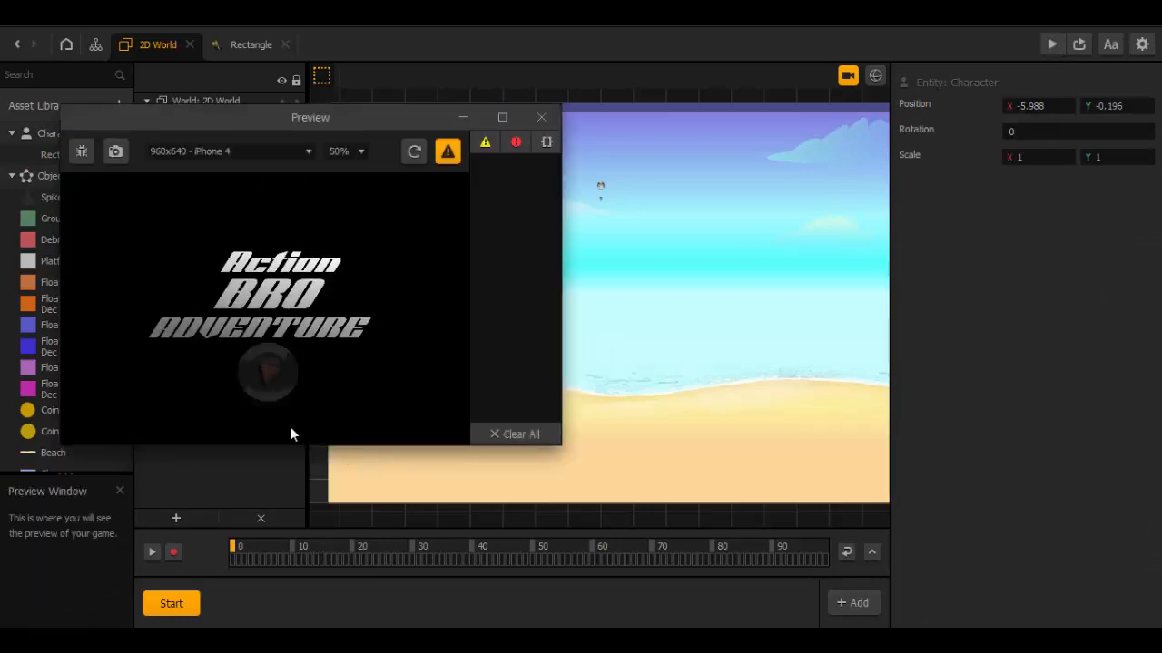
{"action": "left_click", "coordinate": [270, 396]}
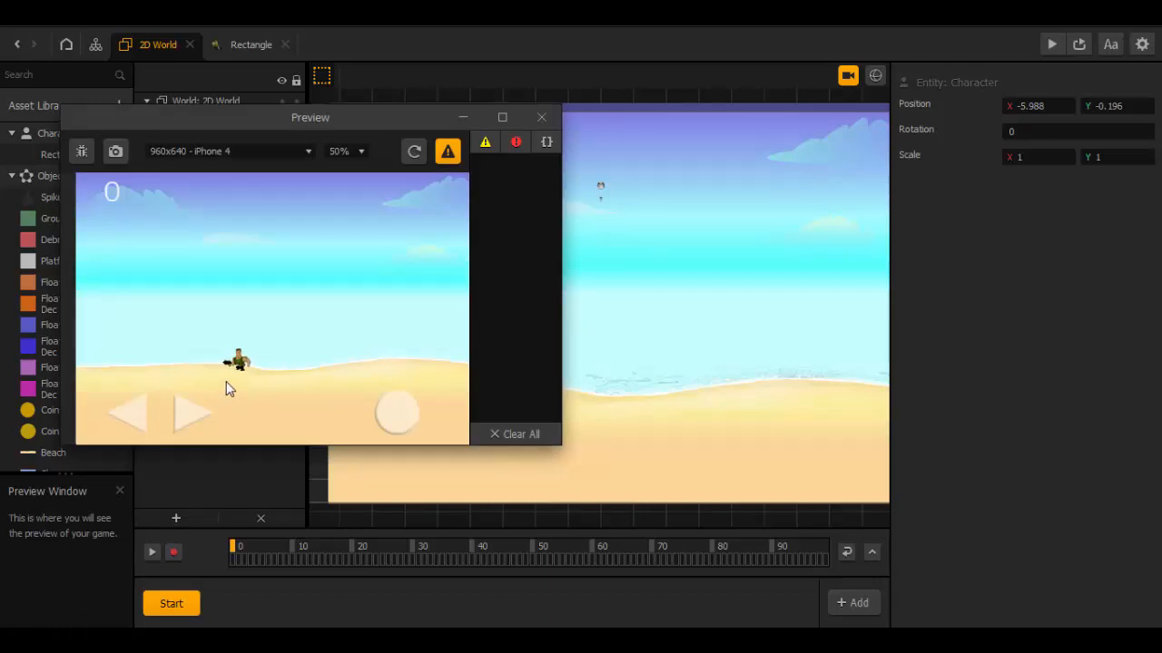
{"action": "key", "text": "Right"}
{"action": "key", "text": "Left"}
{"action": "key", "text": "Right"}
{"action": "key", "text": "Right"}
{"action": "key", "text": "Up"}
{"action": "key", "text": "Left"}
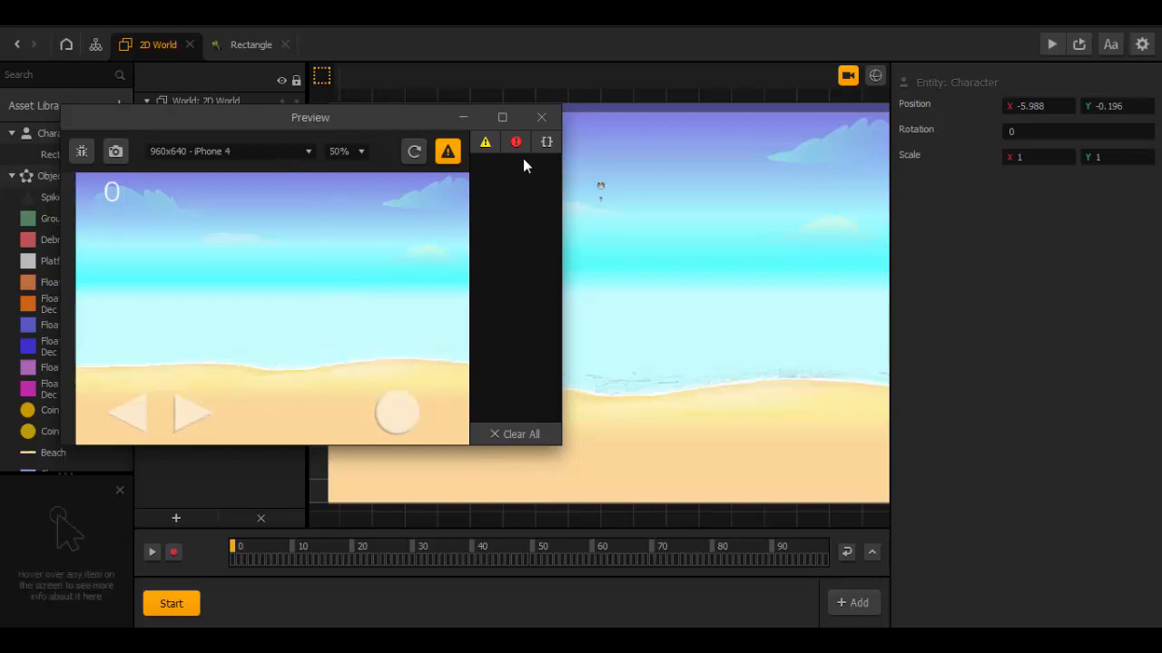
{"action": "left_click", "coordinate": [544, 118]}
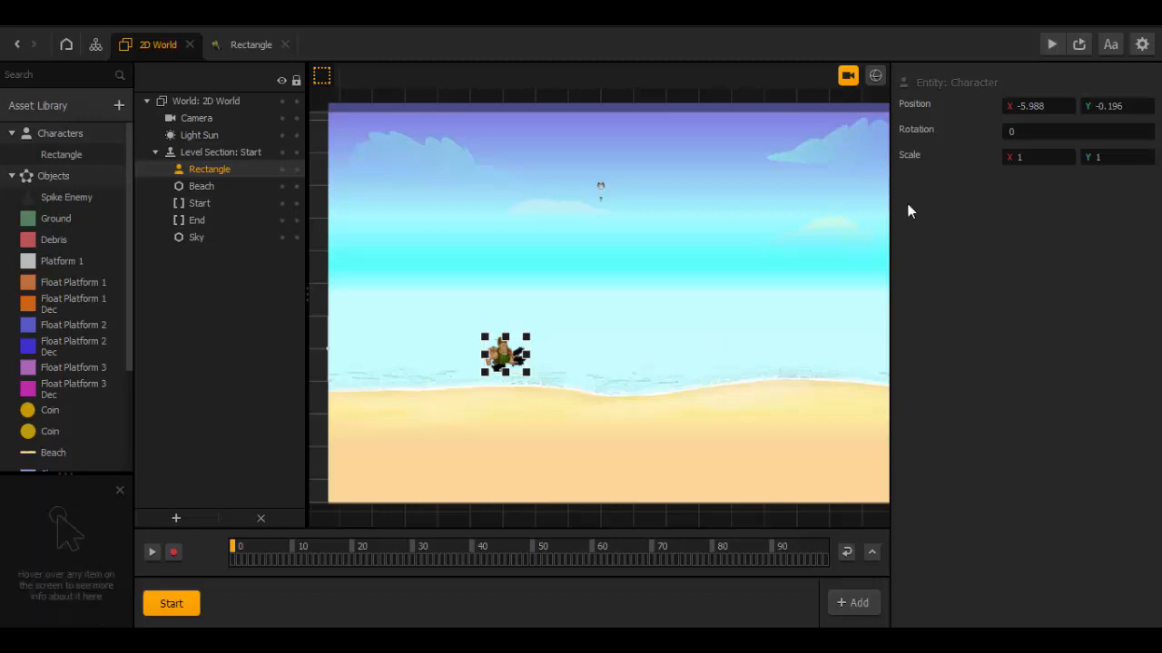
Step: Flip the Rectangle character's Idle animation horizontally by setting its image's X scale to -1
{"action": "left_click", "coordinate": [848, 75]}
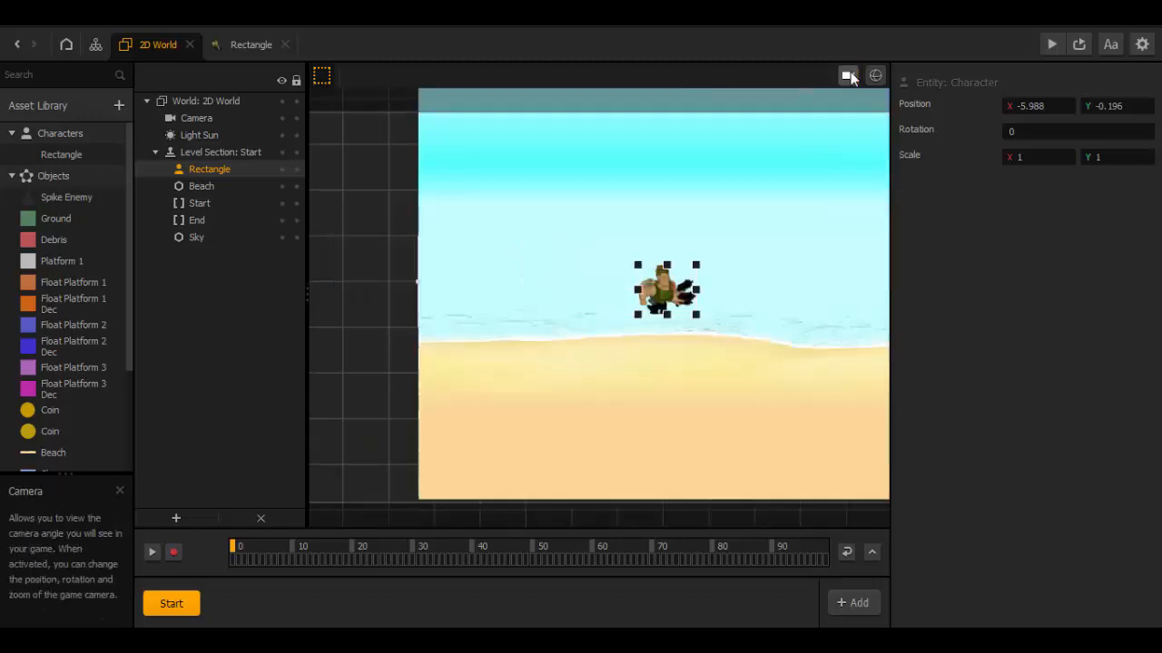
{"action": "left_click", "coordinate": [95, 156]}
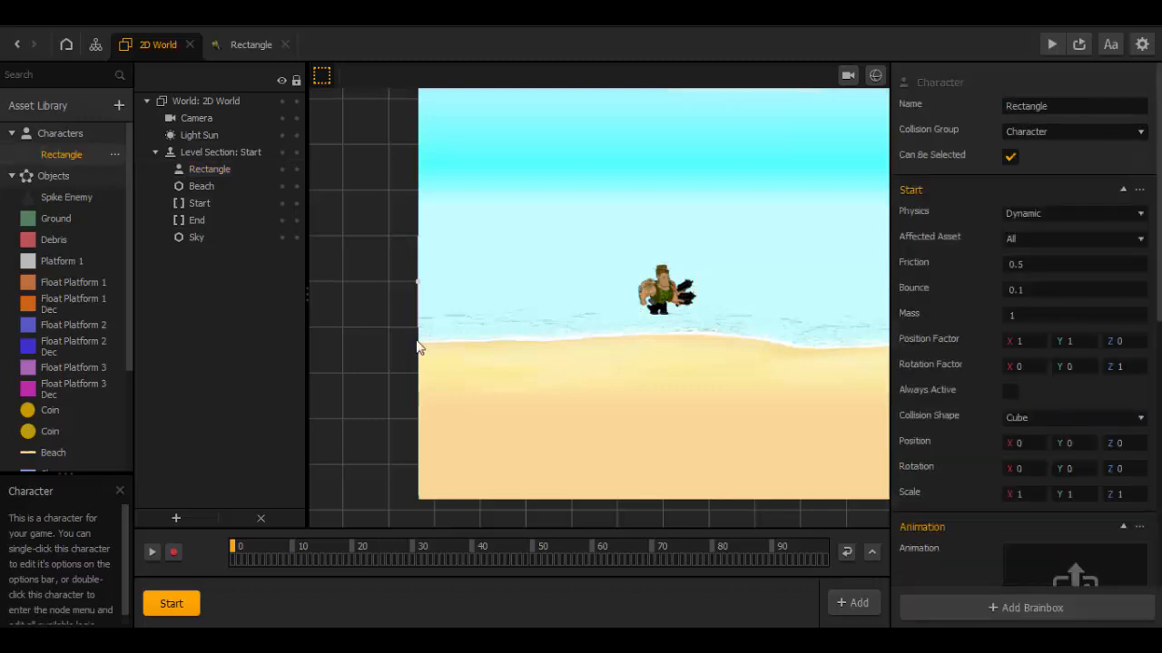
{"action": "scroll", "coordinate": [949, 423], "scroll_direction": "down", "scroll_amount": 6}
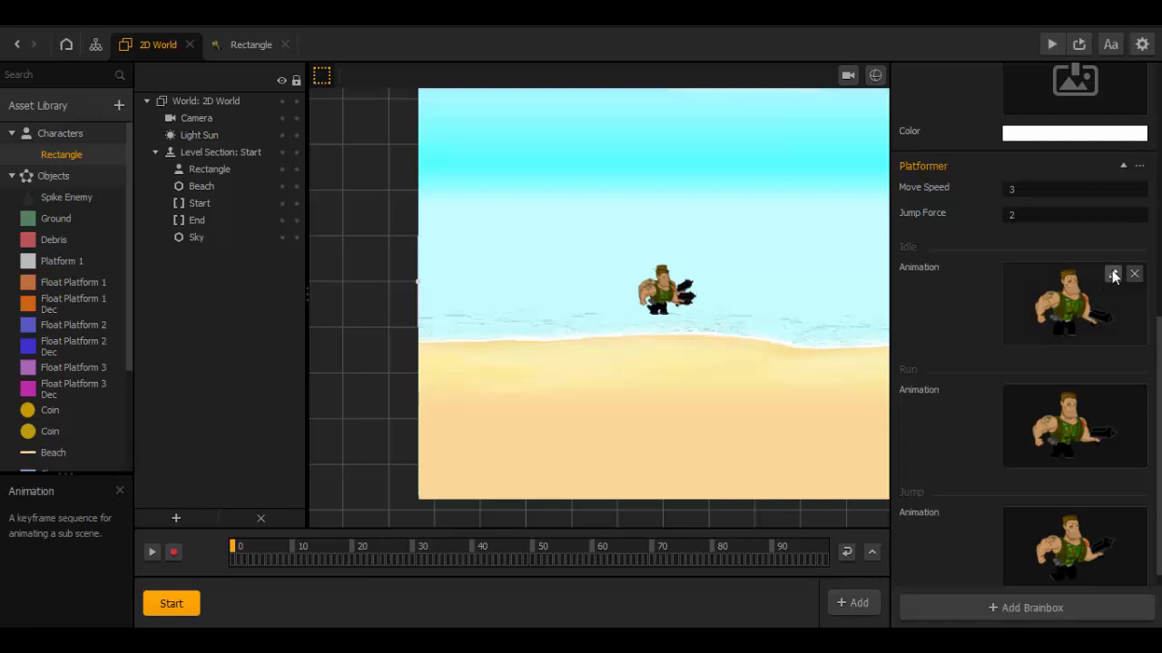
{"action": "left_click", "coordinate": [1112, 274]}
{"action": "mouse_move", "coordinate": [884, 293]}
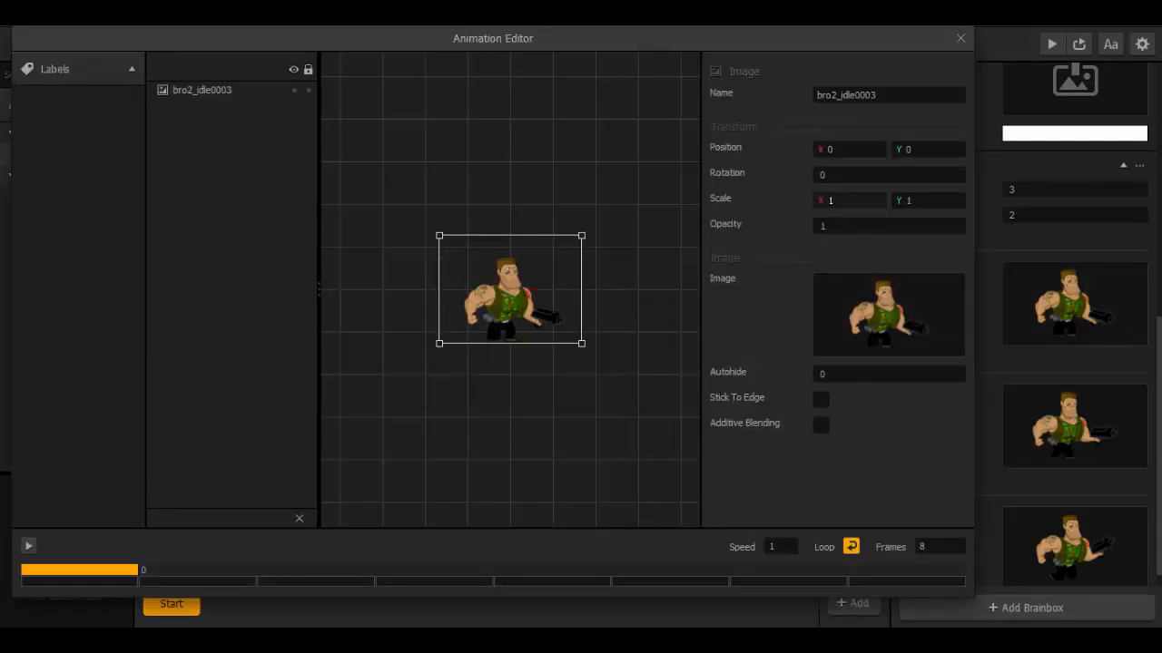
{"action": "left_click", "coordinate": [829, 199]}
{"action": "type", "text": "-"}
{"action": "key", "text": "Return"}
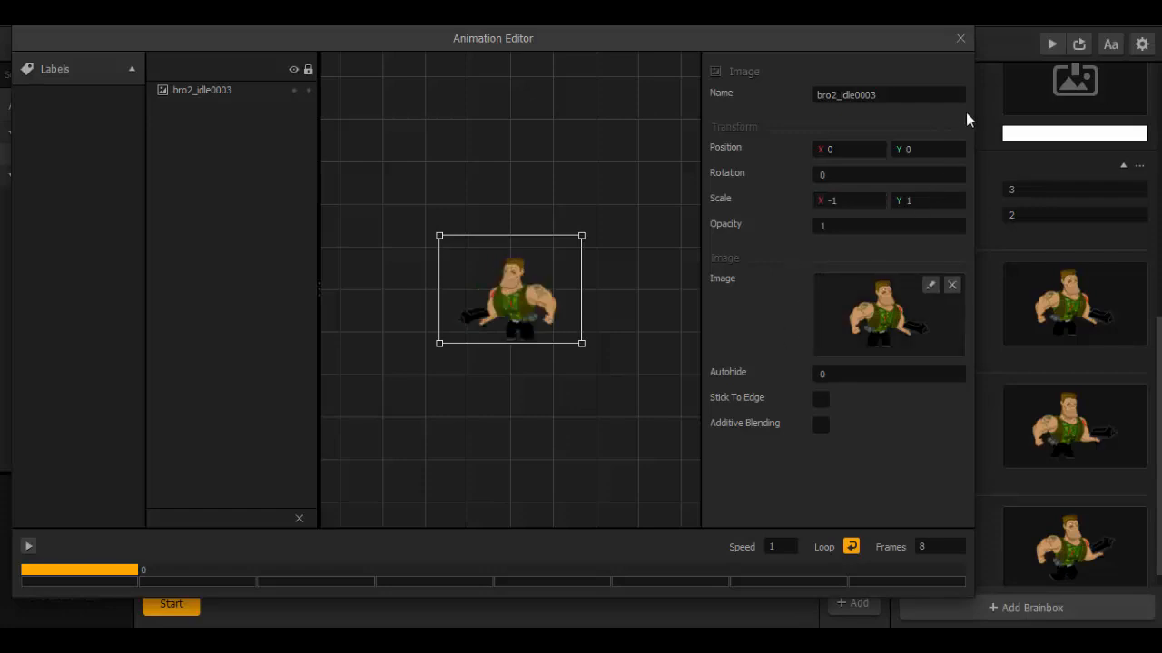
{"action": "left_click", "coordinate": [960, 38]}
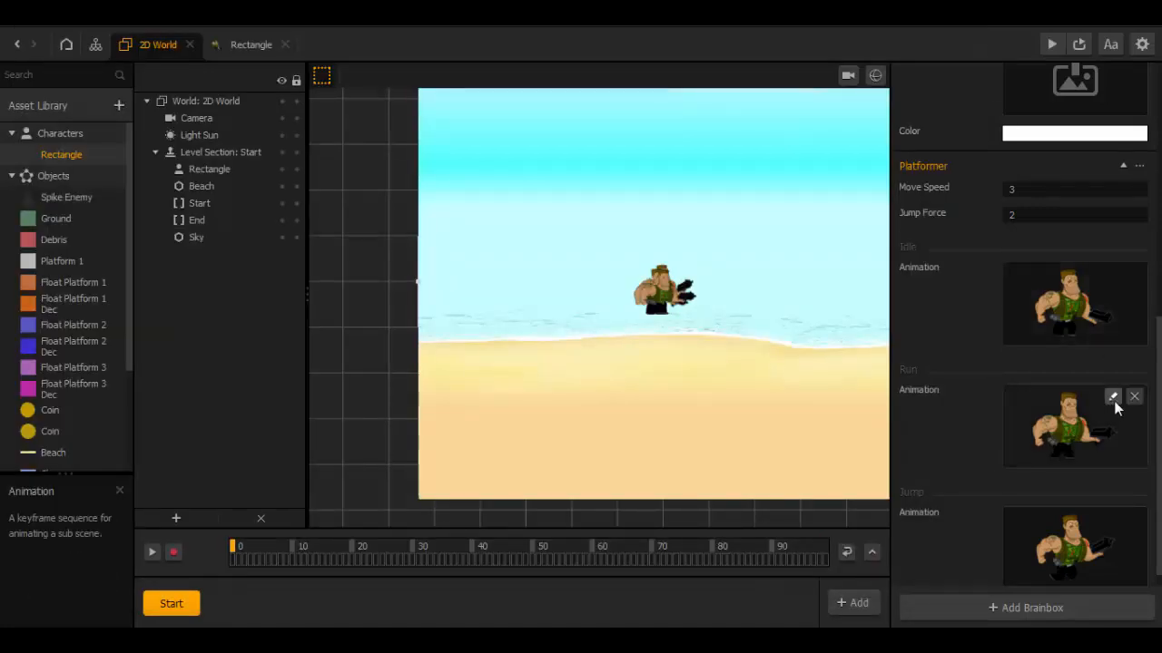
Step: Mirror the Platformer's Run animation by setting the bro2_walk_lower image's X scale to -1
{"action": "left_click", "coordinate": [1113, 396]}
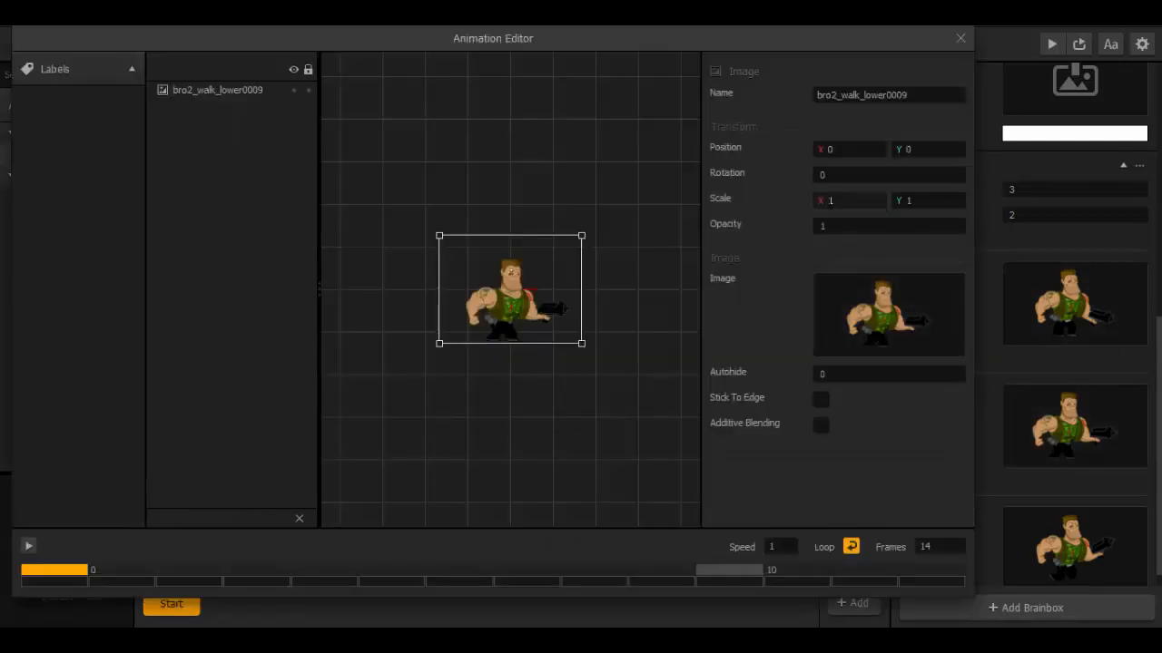
{"action": "left_click", "coordinate": [830, 199]}
{"action": "type", "text": "-"}
{"action": "key", "text": "Return"}
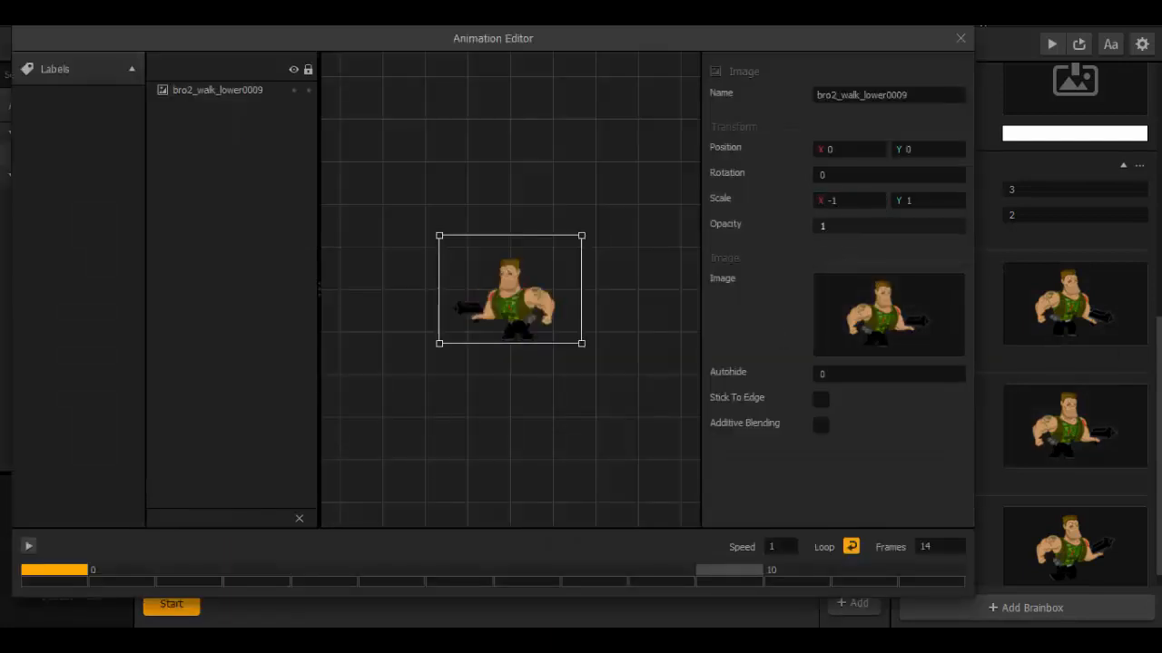
{"action": "left_click", "coordinate": [960, 38]}
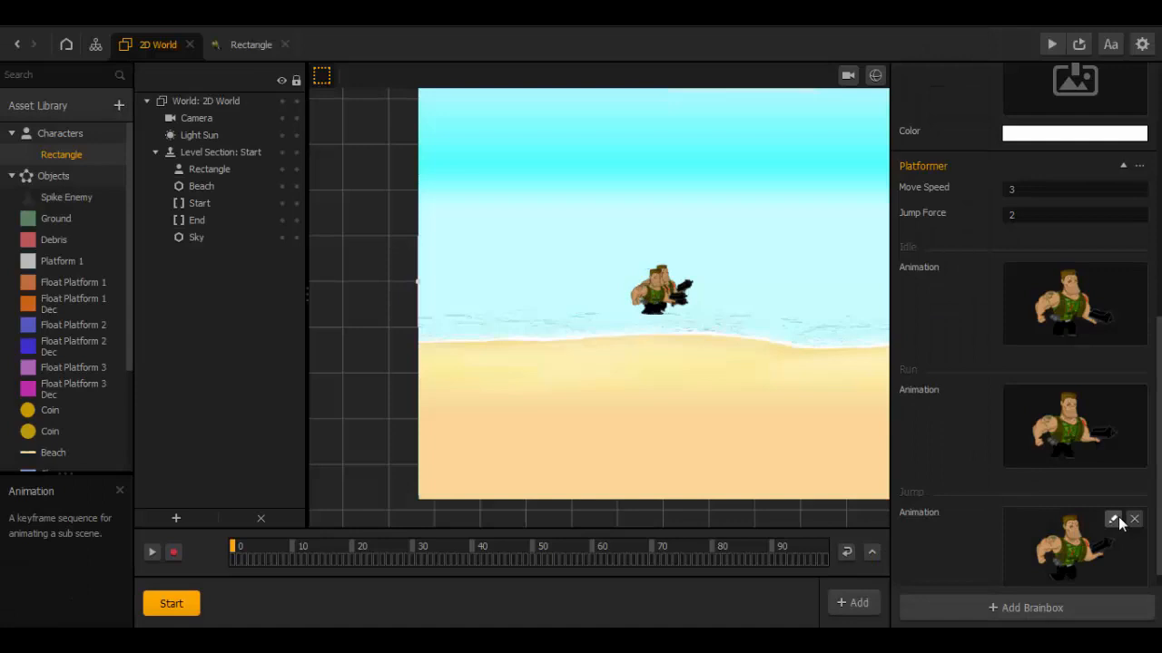
Step: Set the X scale of the bro2_jump image to -1 in the Platformer's Jump animation
{"action": "left_click", "coordinate": [1113, 519]}
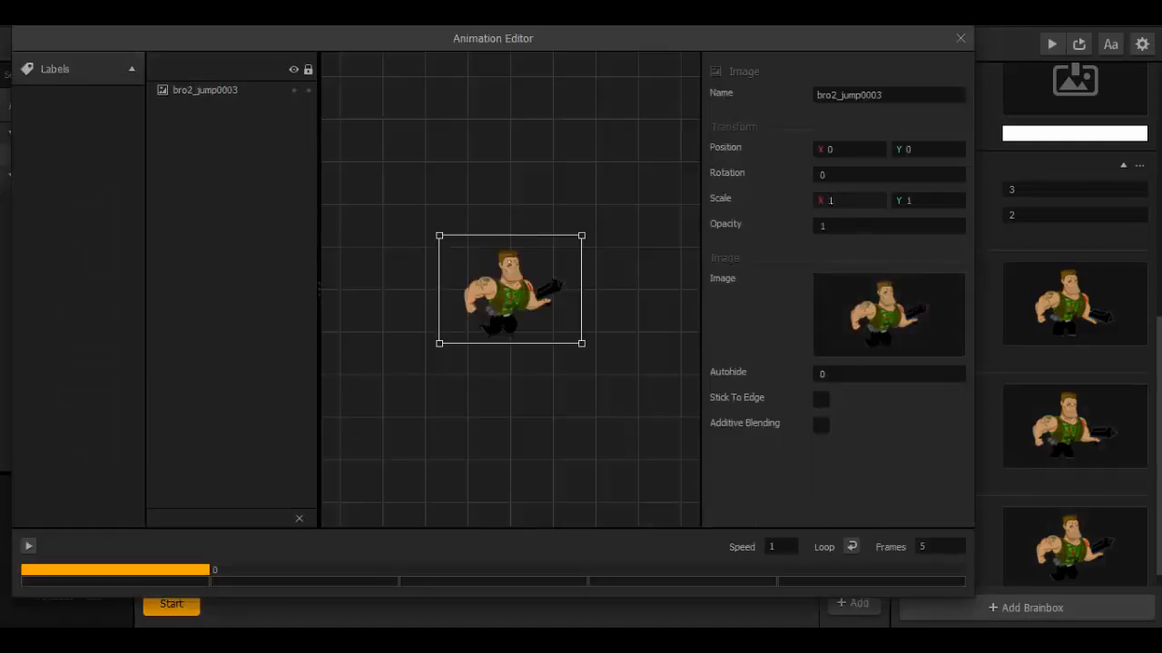
{"action": "left_click", "coordinate": [830, 201]}
{"action": "type", "text": "-"}
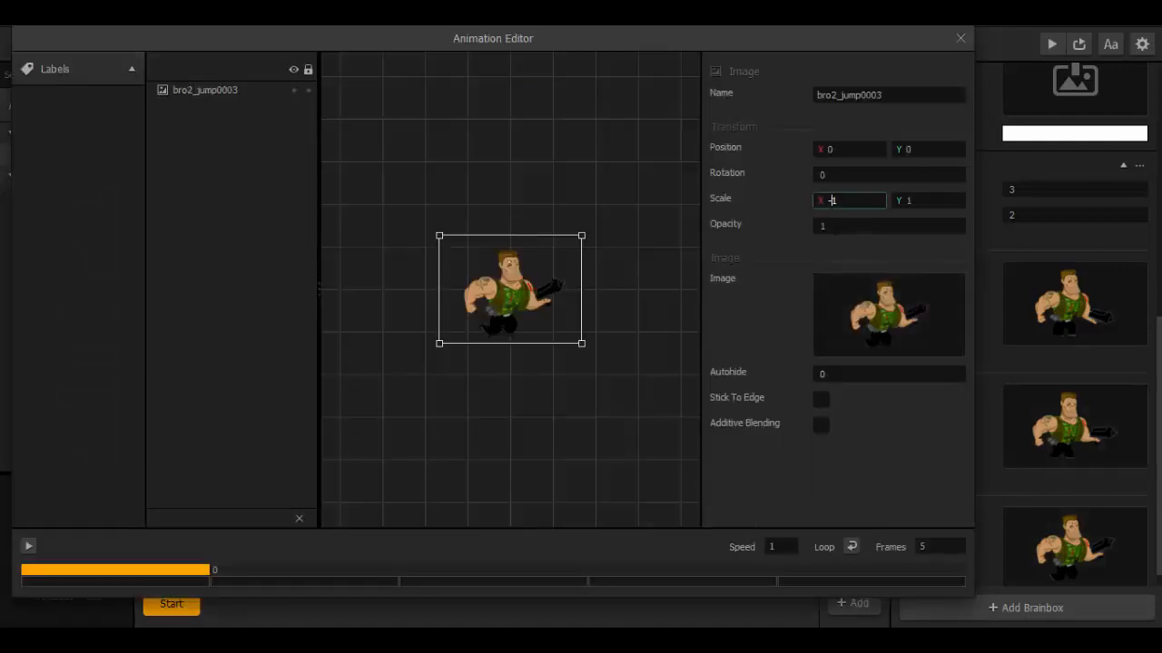
{"action": "left_click", "coordinate": [957, 46]}
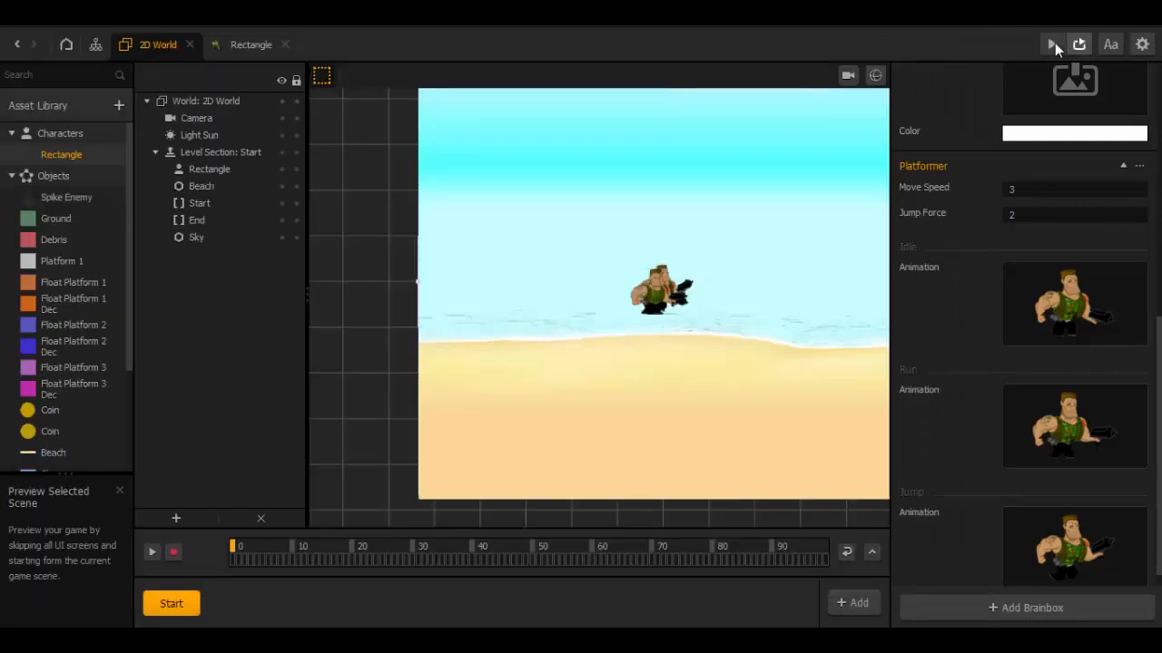
Step: Play-test the game in a preview, running the flipped character in both directions and jumping
{"action": "left_click", "coordinate": [1053, 44]}
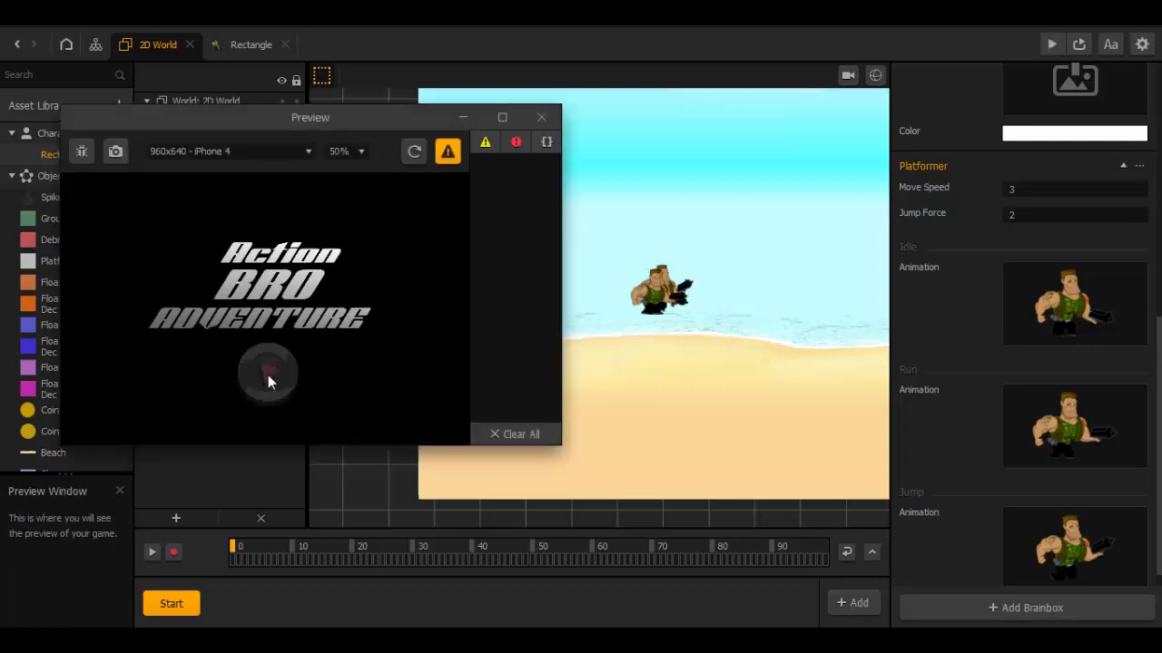
{"action": "left_click", "coordinate": [268, 374]}
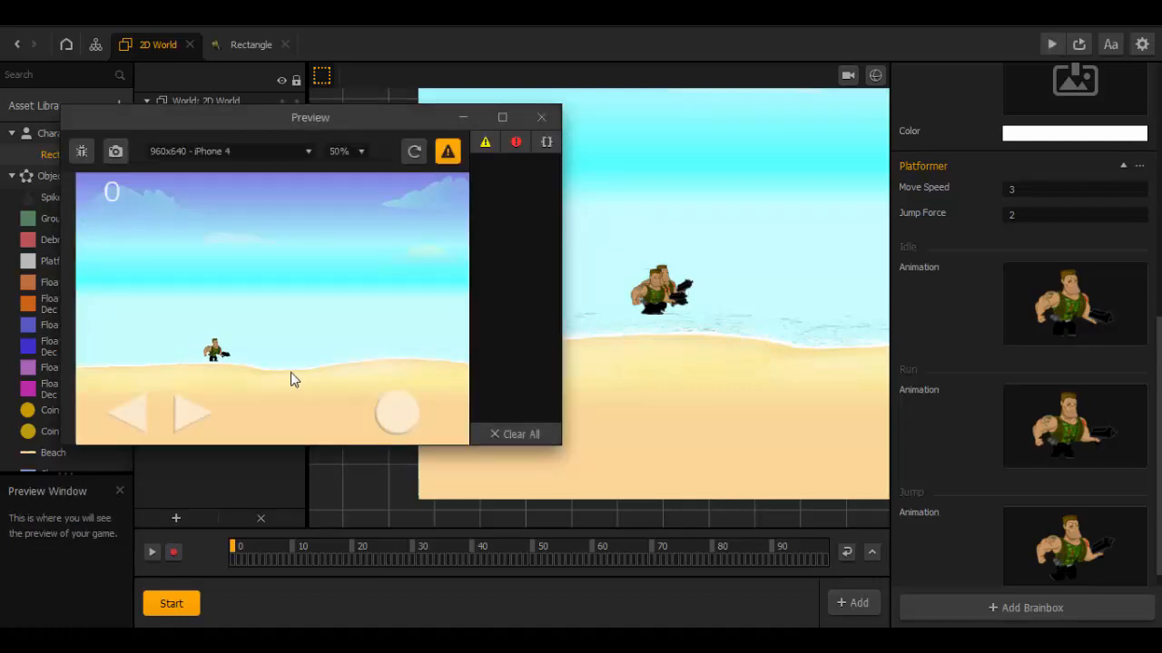
{"action": "key", "text": "Right"}
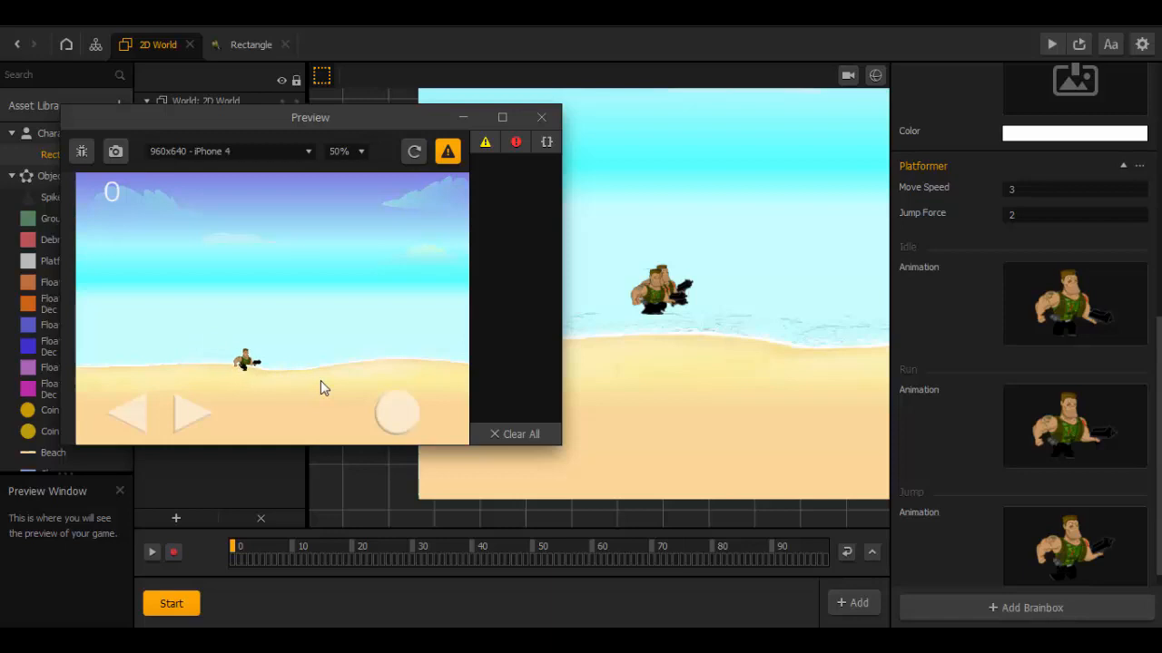
{"action": "key", "text": "Left"}
{"action": "key", "text": "Right"}
{"action": "key", "text": "Up"}
{"action": "key", "text": "Right"}
{"action": "key", "text": "Left"}
{"action": "left_click", "coordinate": [542, 117]}
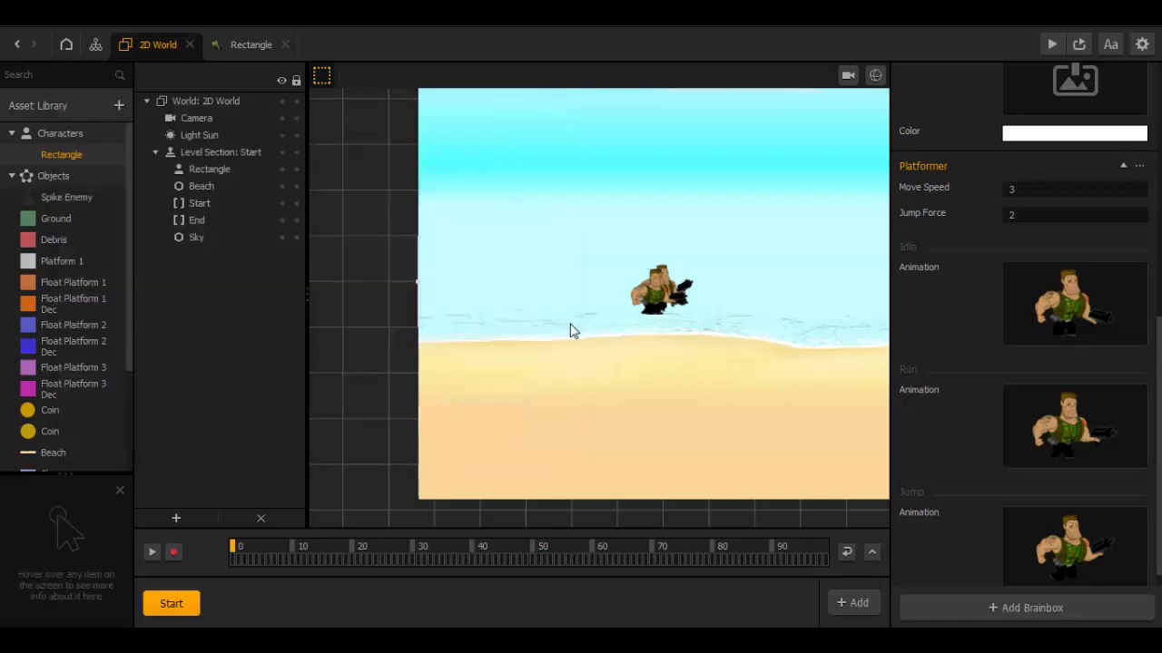
Step: Set the 2D World's Y gravity to -75
{"action": "left_click", "coordinate": [181, 101]}
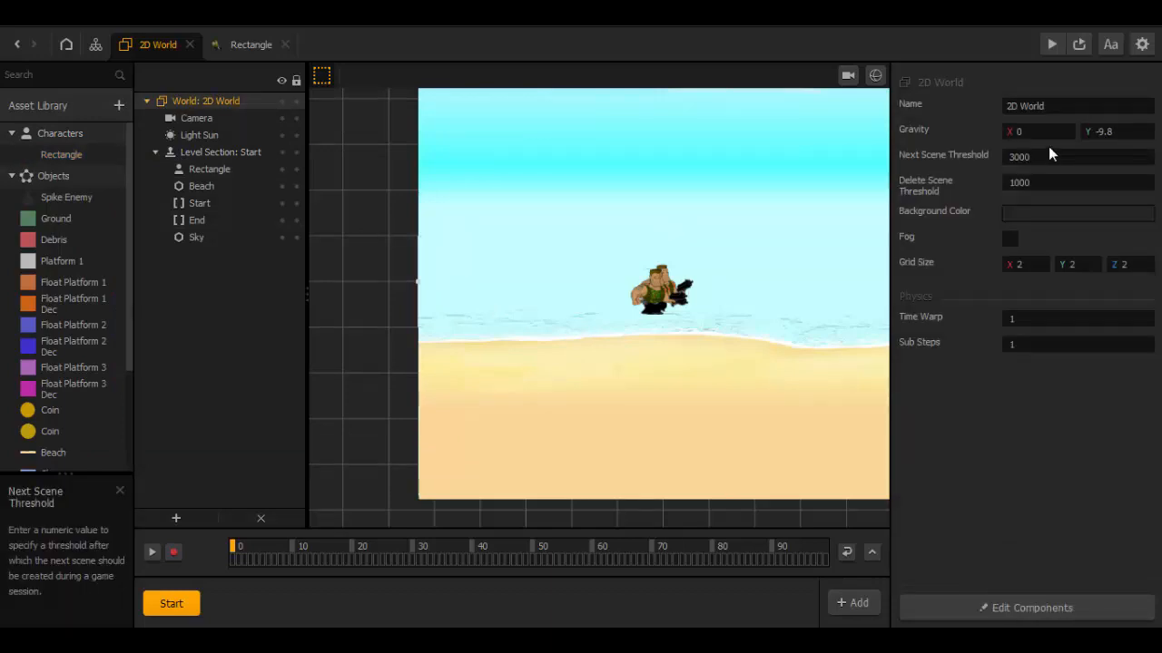
{"action": "left_click", "coordinate": [1129, 132]}
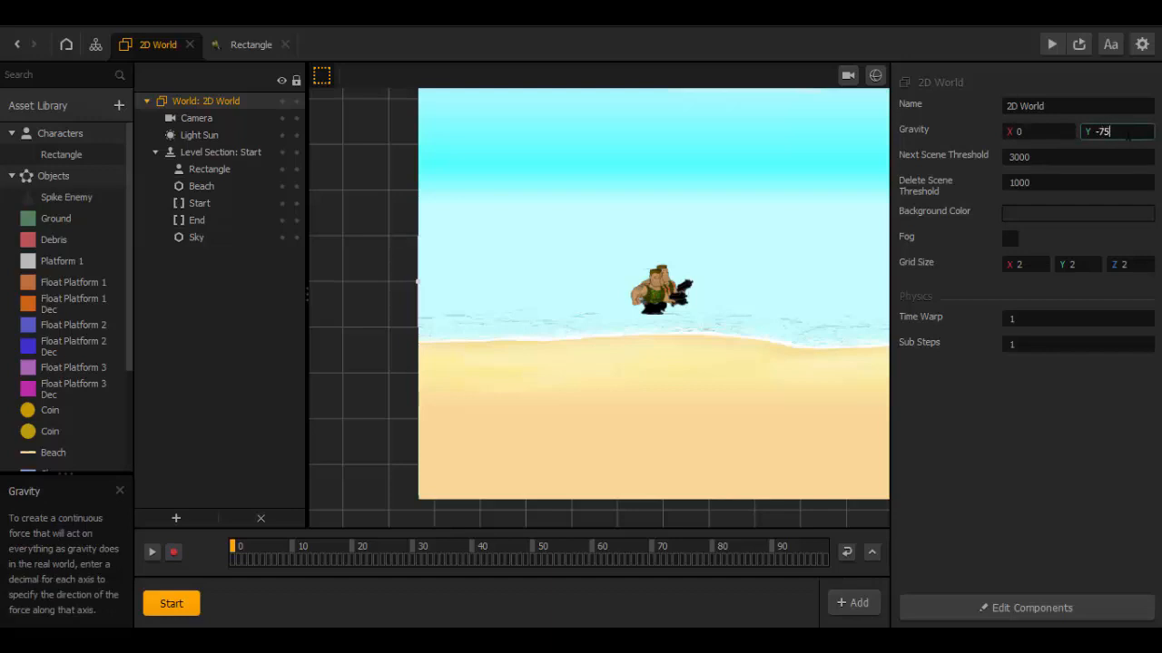
{"action": "left_click", "coordinate": [1063, 495]}
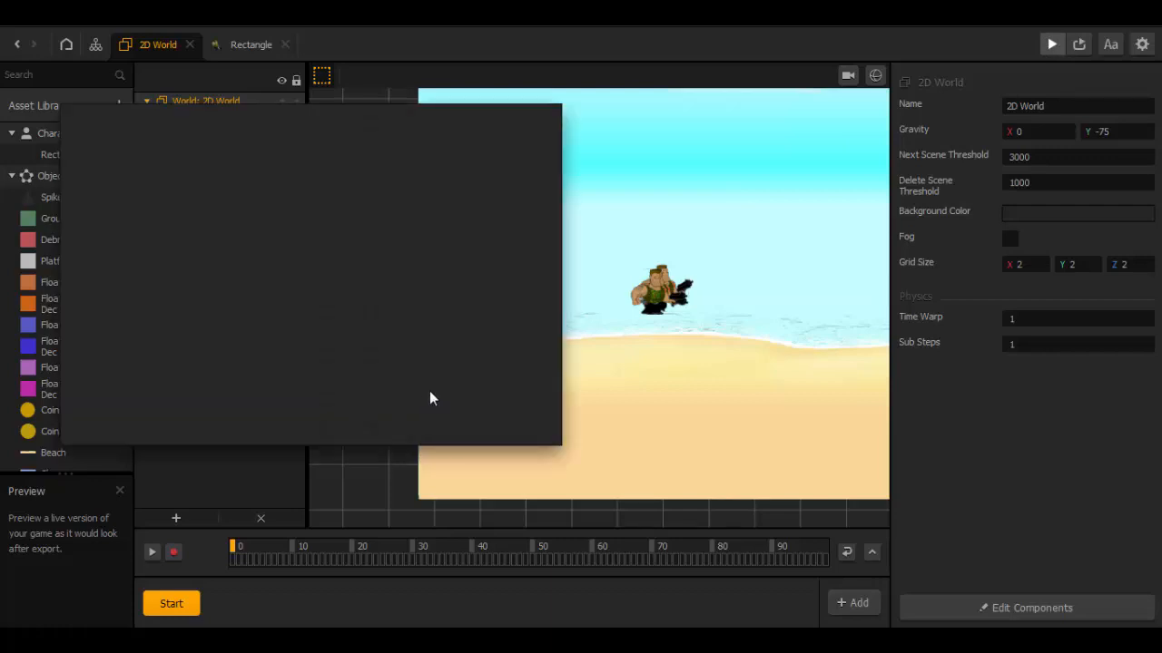
Step: Test the character's jump and movement under the new gravity in a preview
{"action": "left_click", "coordinate": [284, 373]}
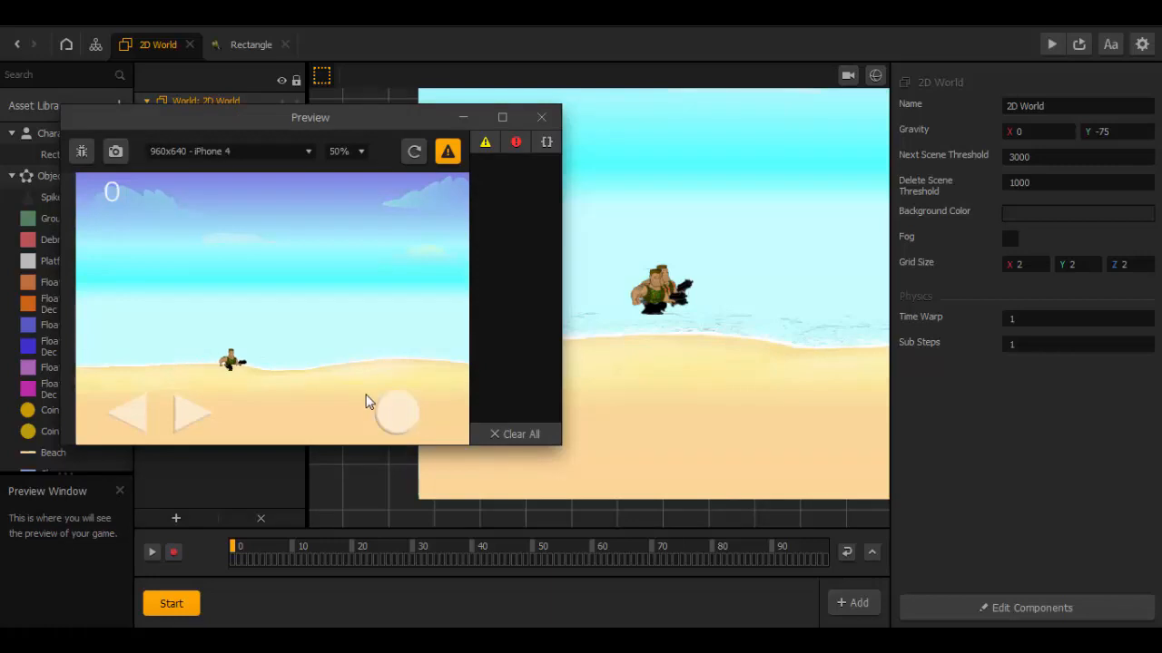
{"action": "key", "text": "Up"}
{"action": "key", "text": "Right"}
{"action": "key", "text": "Up"}
{"action": "key", "text": "Left"}
{"action": "left_click", "coordinate": [541, 117]}
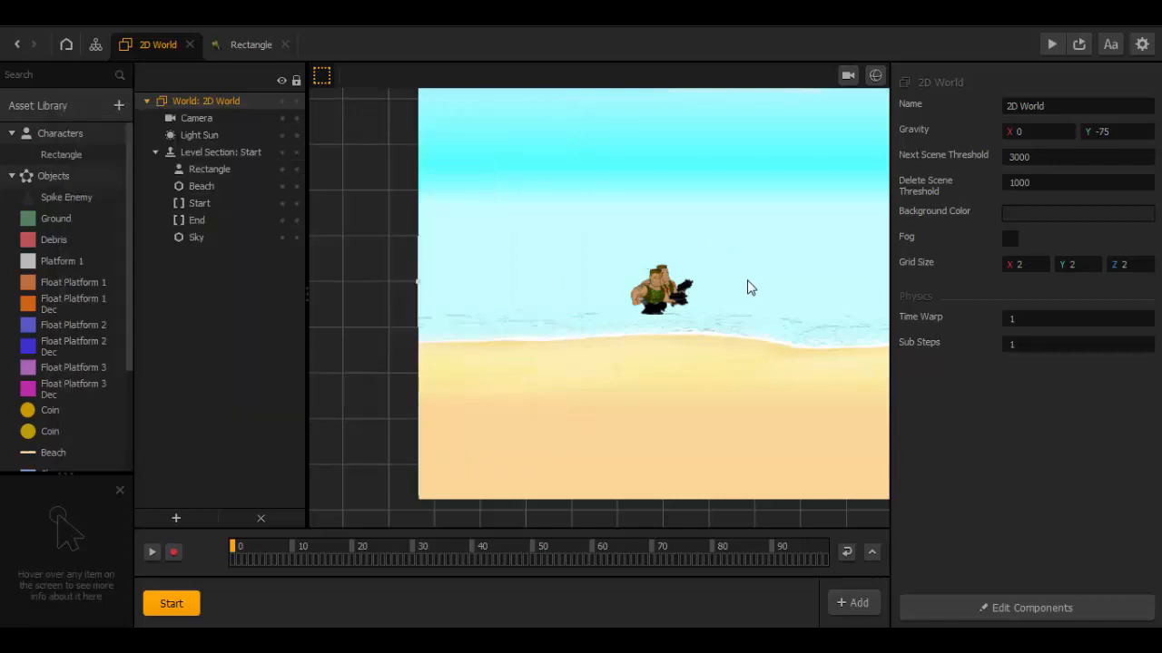
Step: Switch the scene to the camera view and set the Camera's Position Follow to Character
{"action": "left_click", "coordinate": [847, 75]}
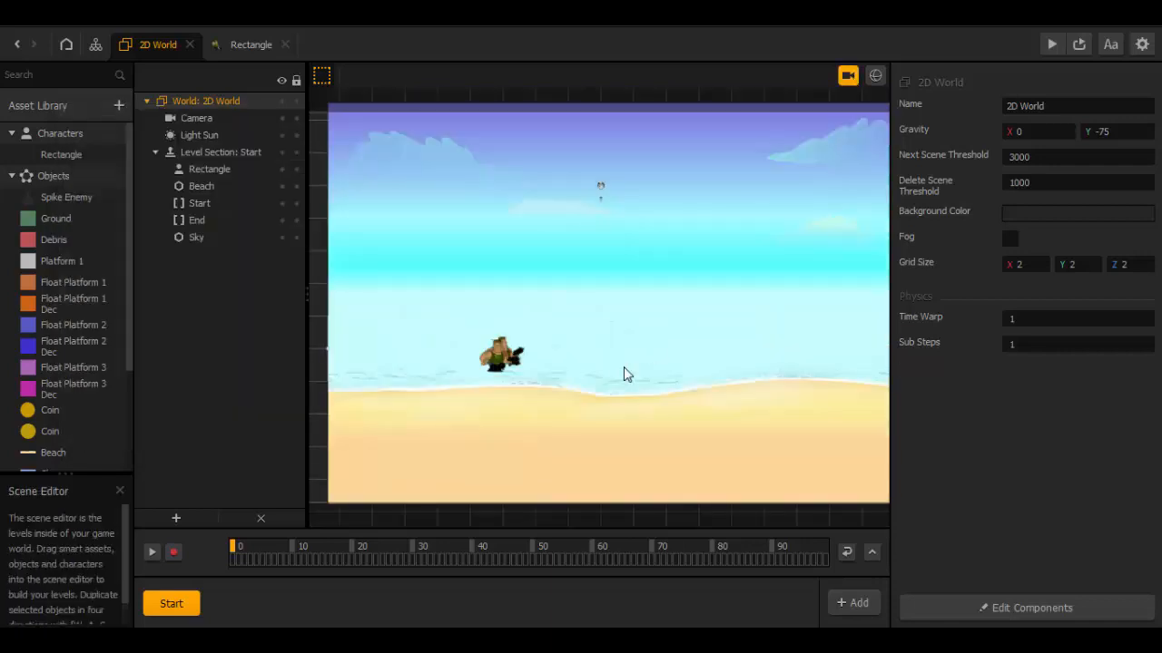
{"action": "left_click", "coordinate": [209, 120]}
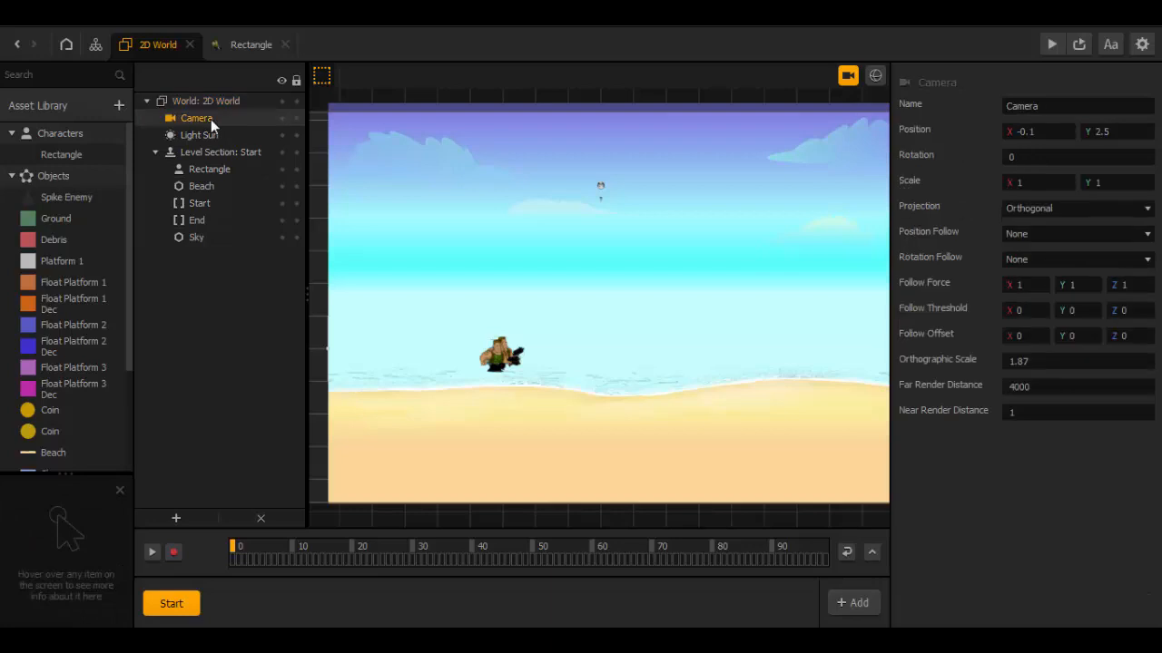
{"action": "left_click", "coordinate": [1013, 232]}
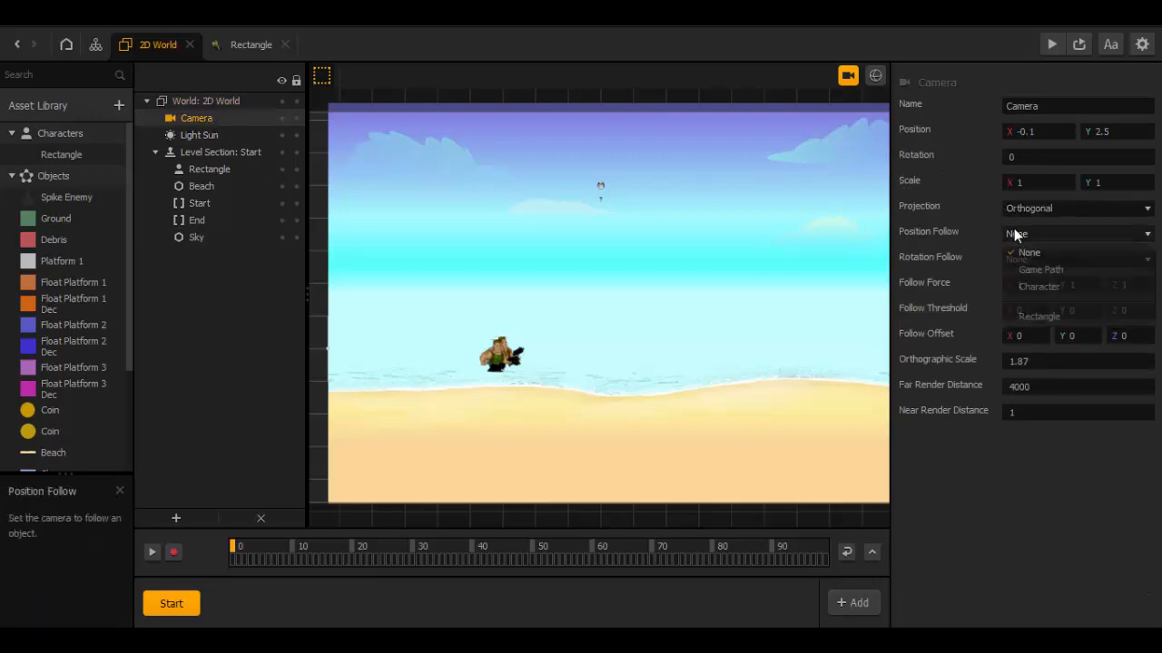
{"action": "left_click", "coordinate": [1035, 288]}
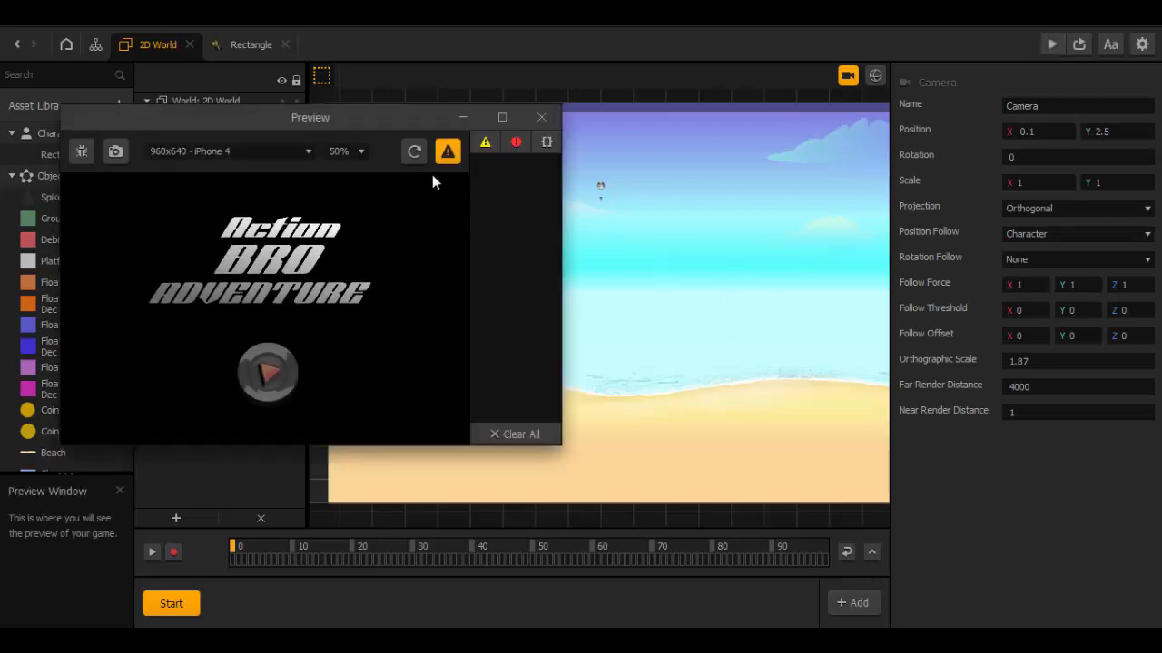
Step: Start the game in the preview and zoom the Camera in to an orthographic scale of about 0.957
{"action": "left_click", "coordinate": [283, 380]}
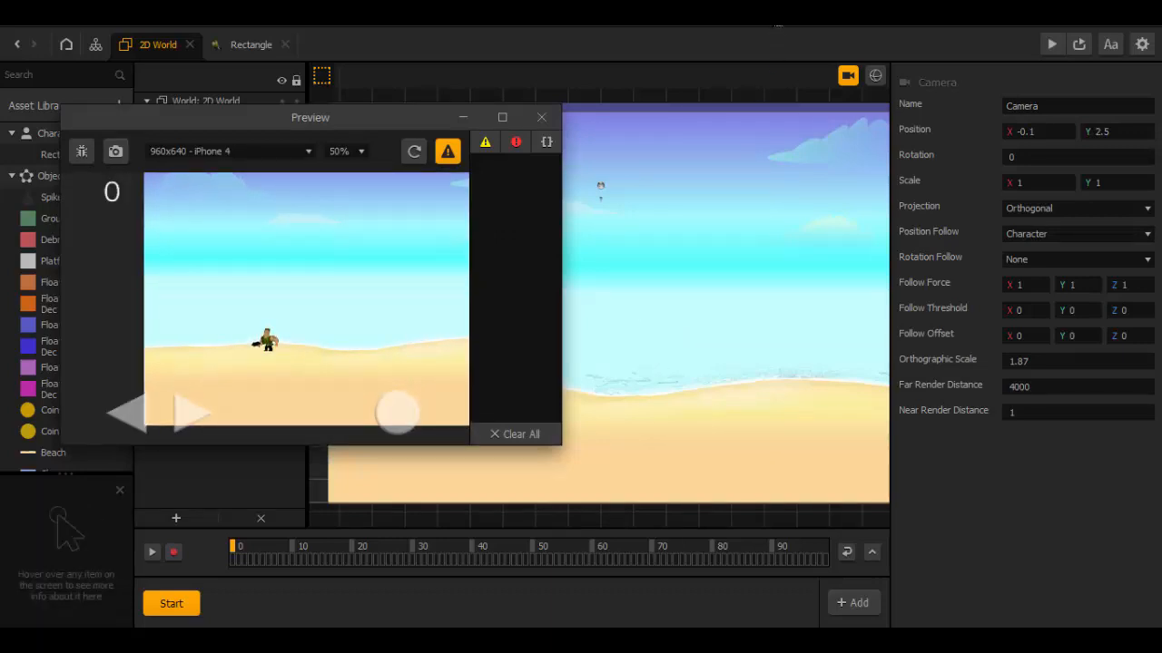
{"action": "scroll", "coordinate": [660, 363], "scroll_direction": "up", "scroll_amount": 2}
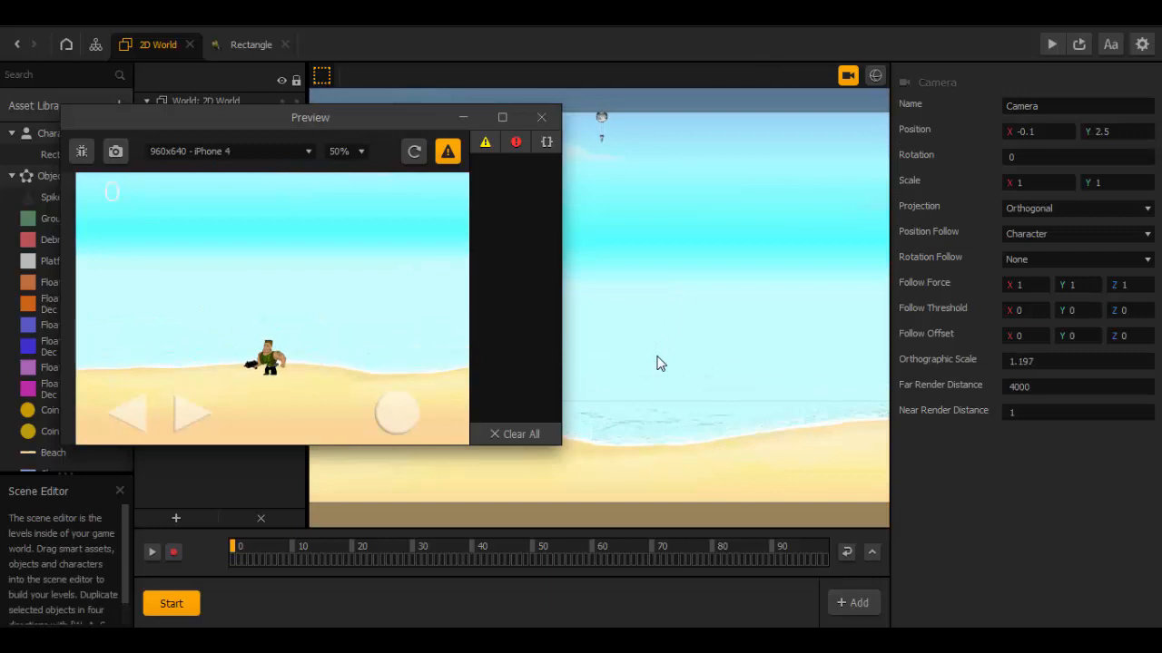
{"action": "scroll", "coordinate": [660, 363], "scroll_direction": "up", "scroll_amount": 1}
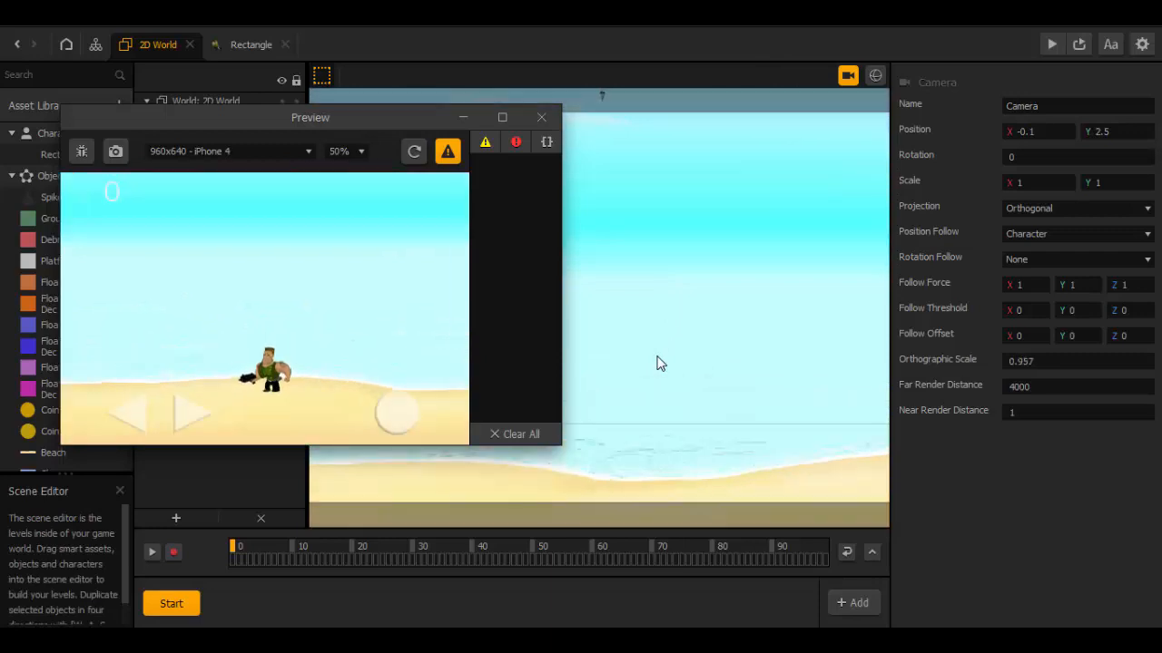
Step: Test the character-following camera by running in both directions and jumping, and close the preview
{"action": "key", "text": "Right"}
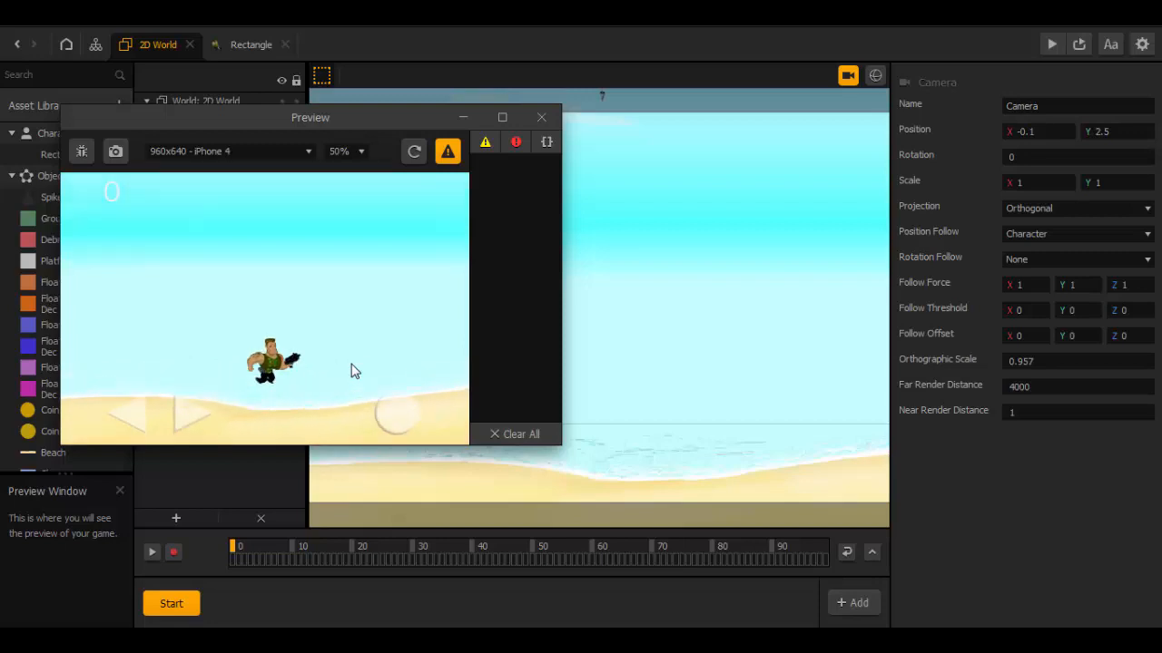
{"action": "key", "text": "Left"}
{"action": "key", "text": "Up"}
{"action": "key", "text": "Up"}
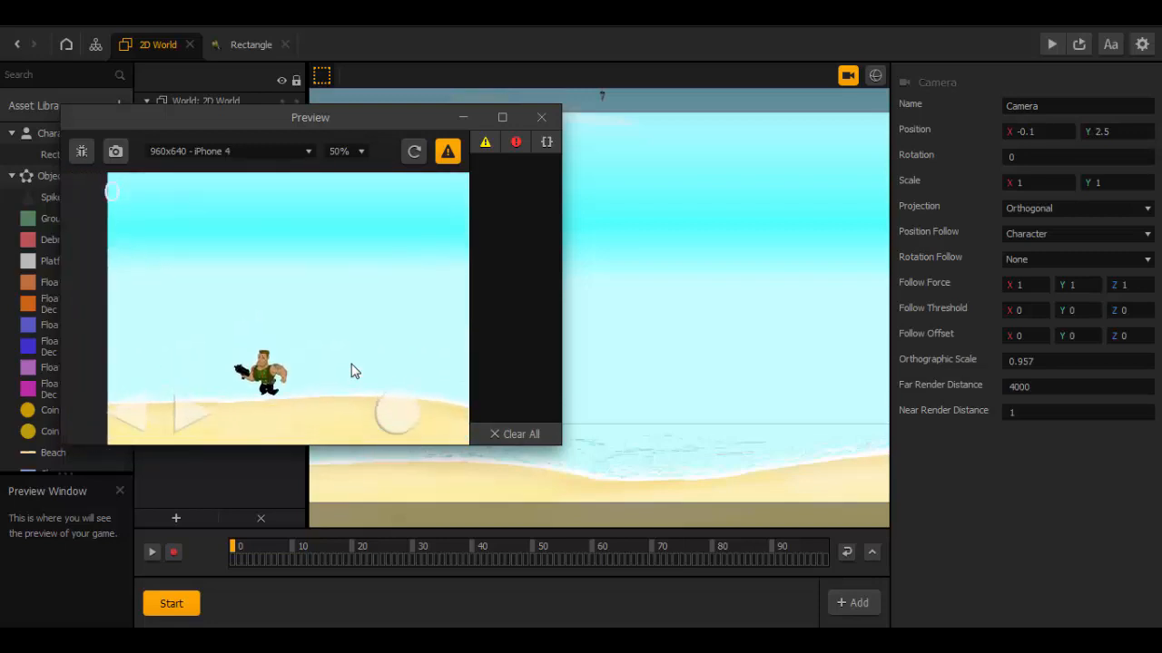
{"action": "key", "text": "Right"}
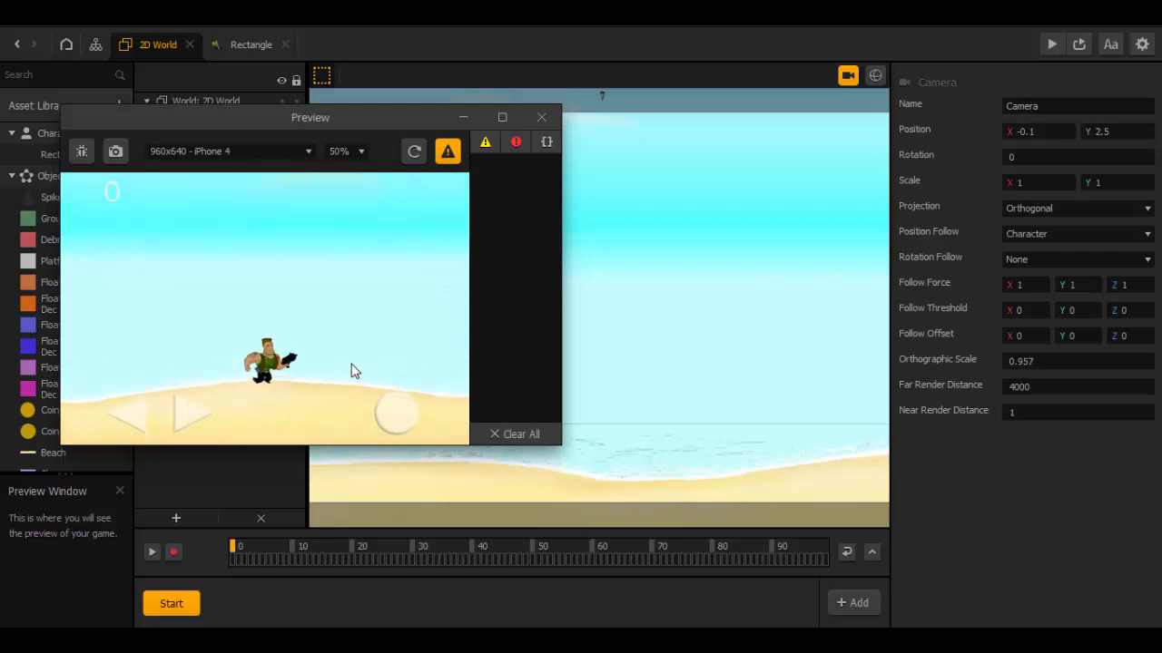
{"action": "key", "text": "Left"}
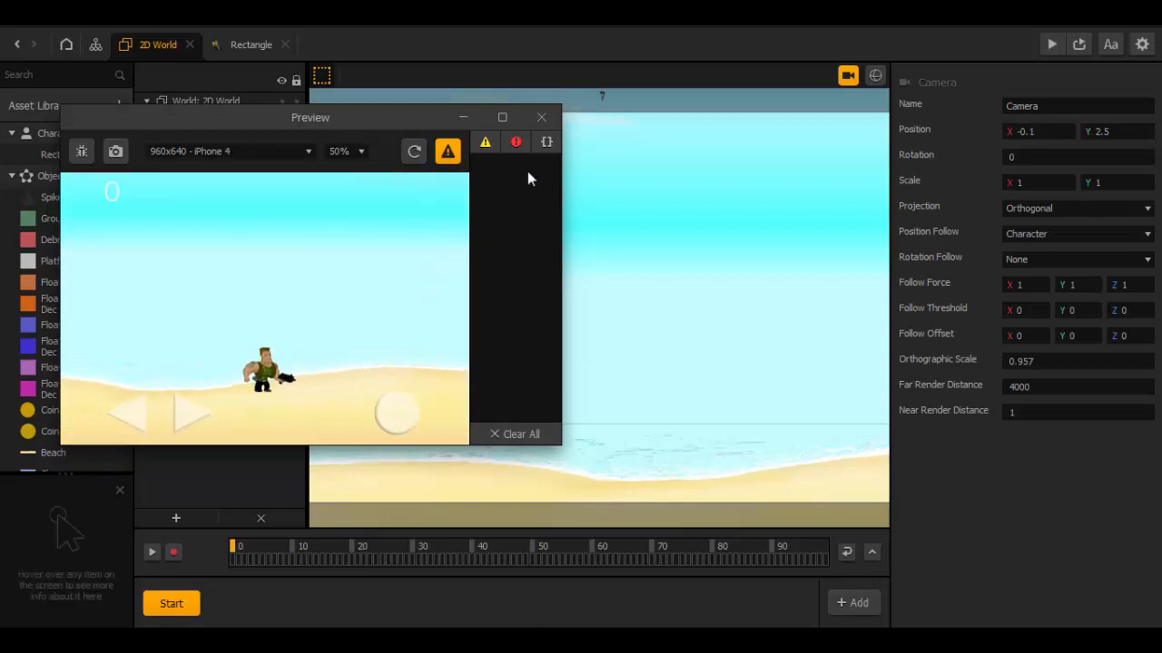
{"action": "left_click", "coordinate": [541, 124]}
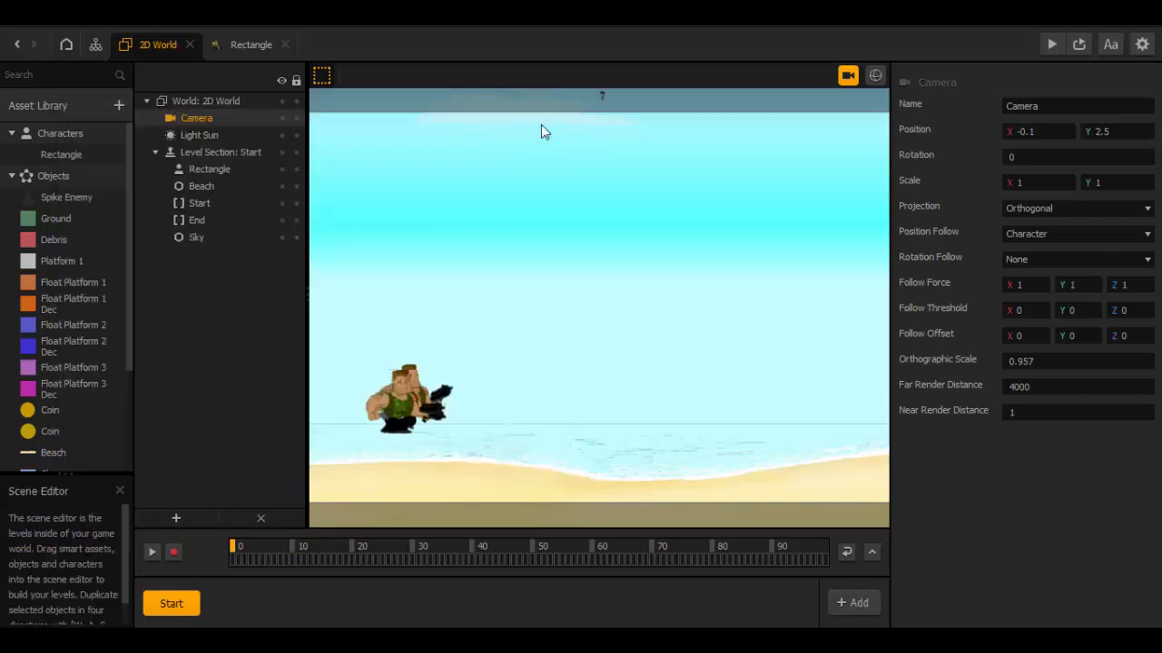